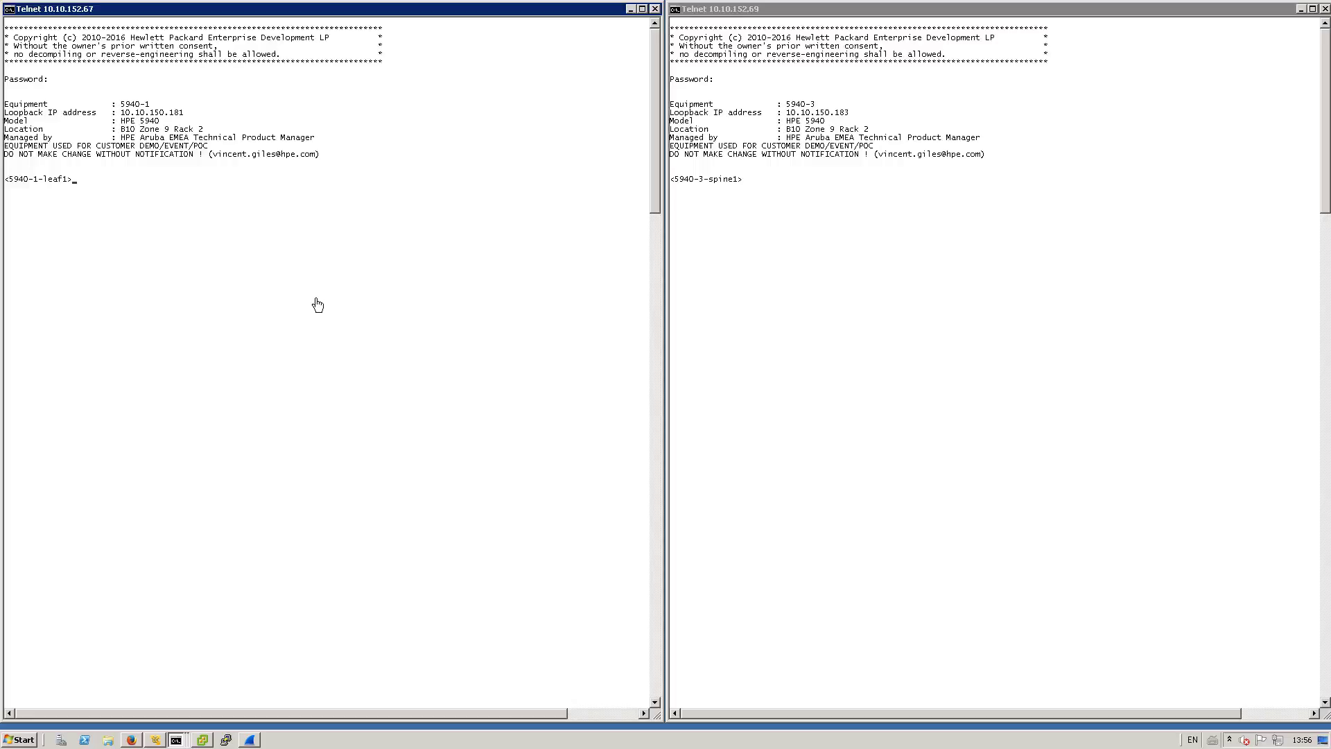
# - Run 'dis cu' on 5940-1-leaf1 and page through its running configuration to the end
pyautogui.write('dis cu')
pyautogui.press('Return')
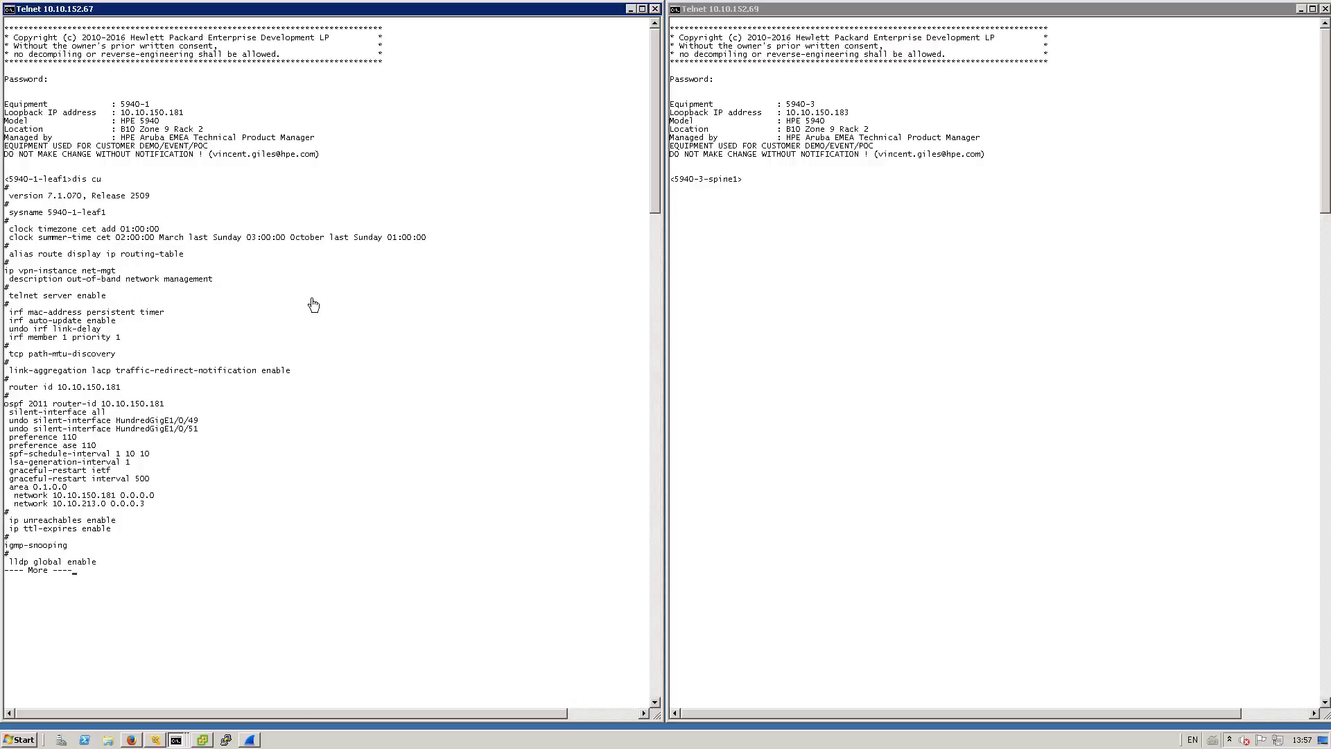
pyautogui.press('space')
pyautogui.press('space')
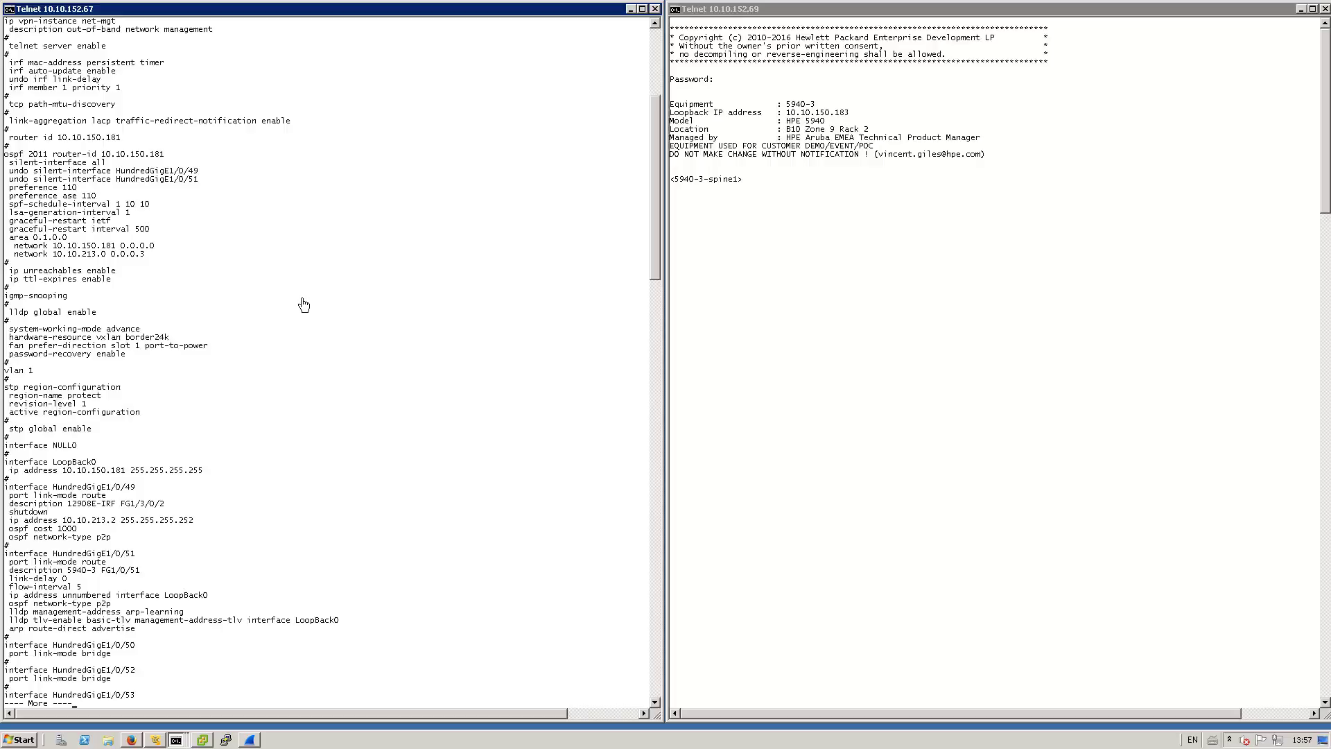
pyautogui.press('space')
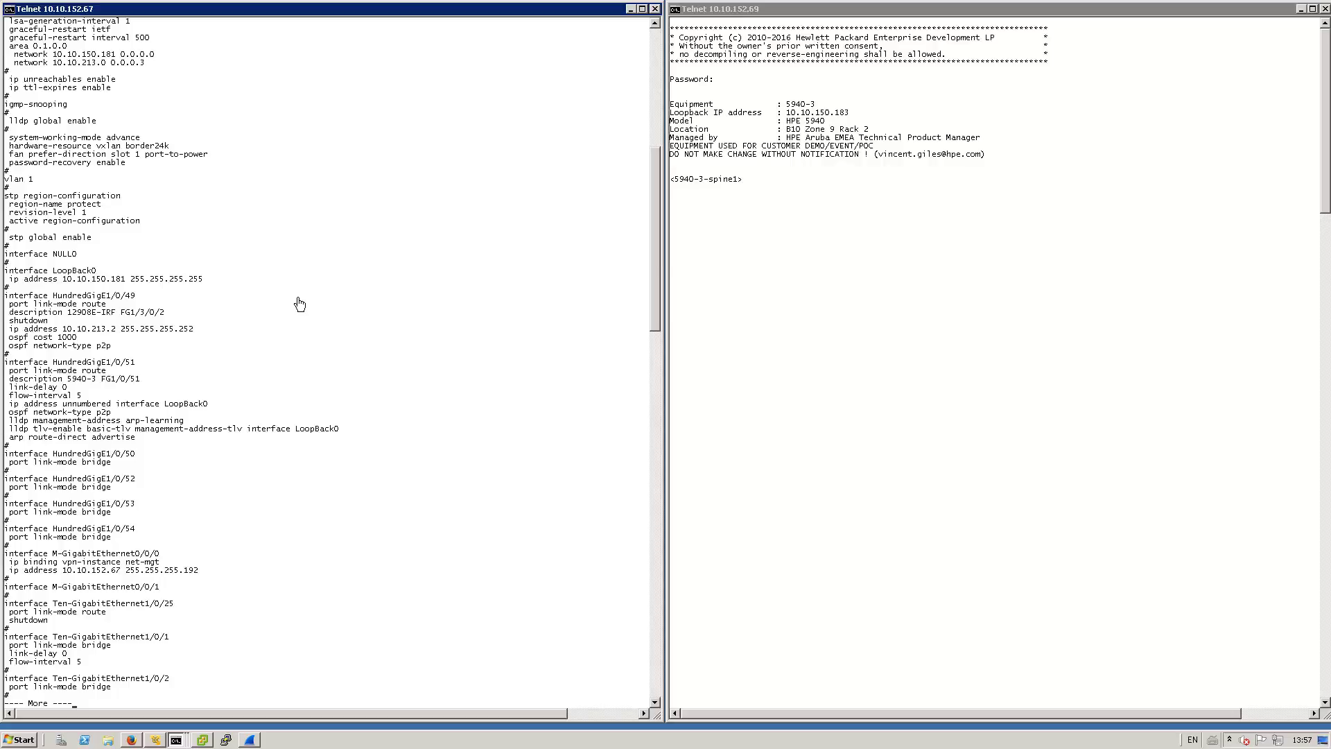
pyautogui.press('space')
pyautogui.press('space')
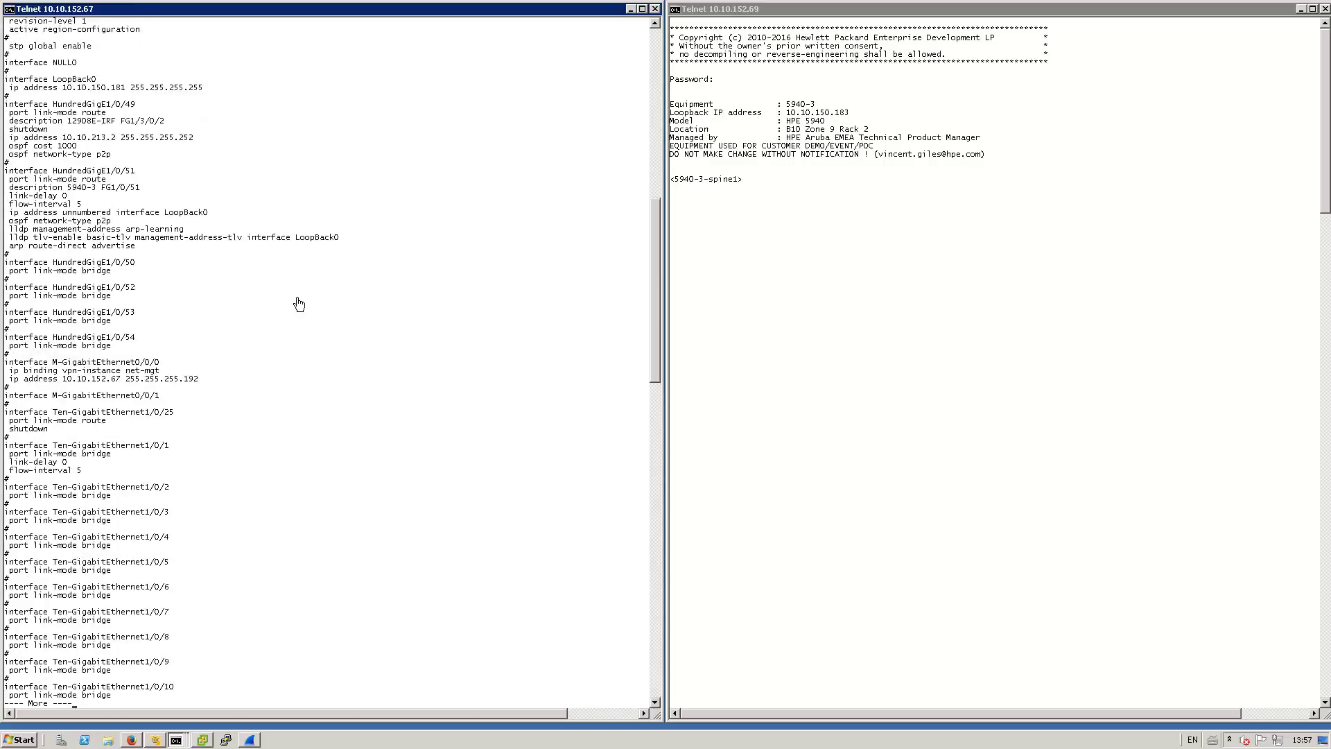
pyautogui.press('space')
pyautogui.press('space')
pyautogui.press('space')
pyautogui.press('space')
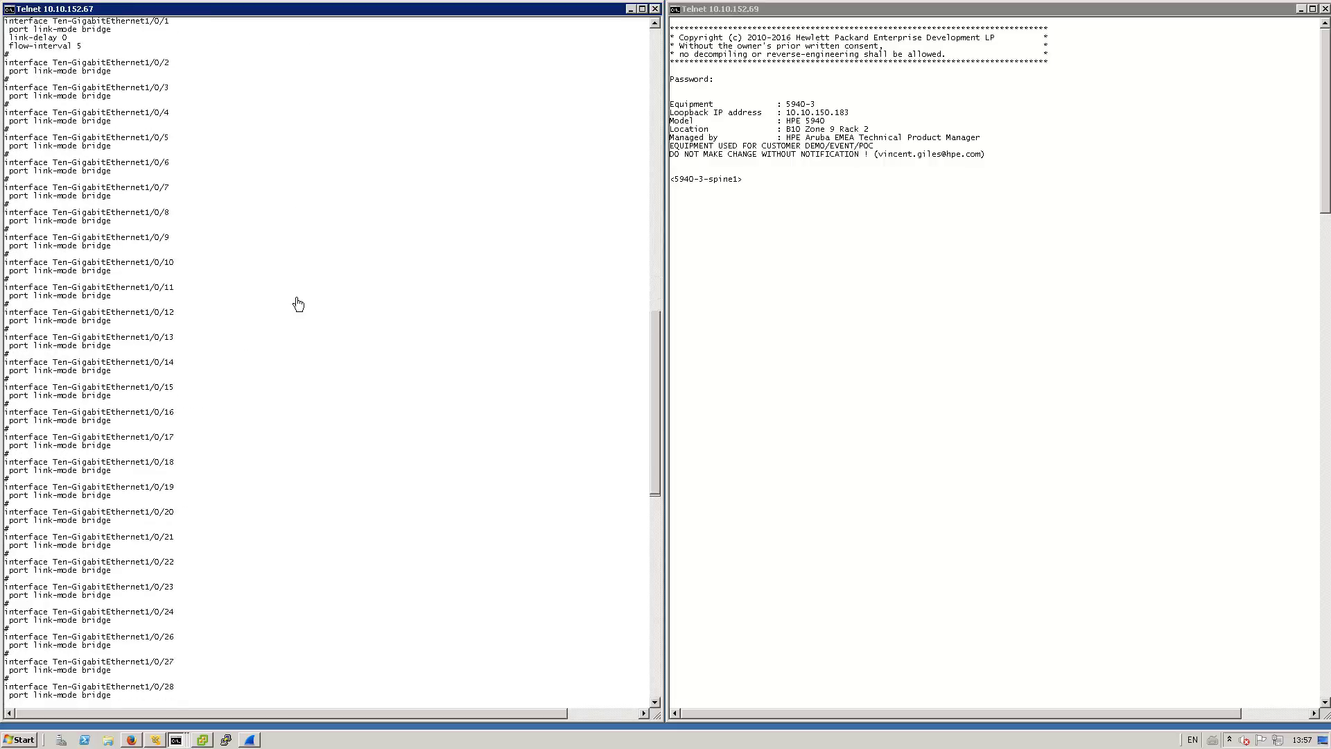
pyautogui.press('space')
pyautogui.press('space')
pyautogui.press('space')
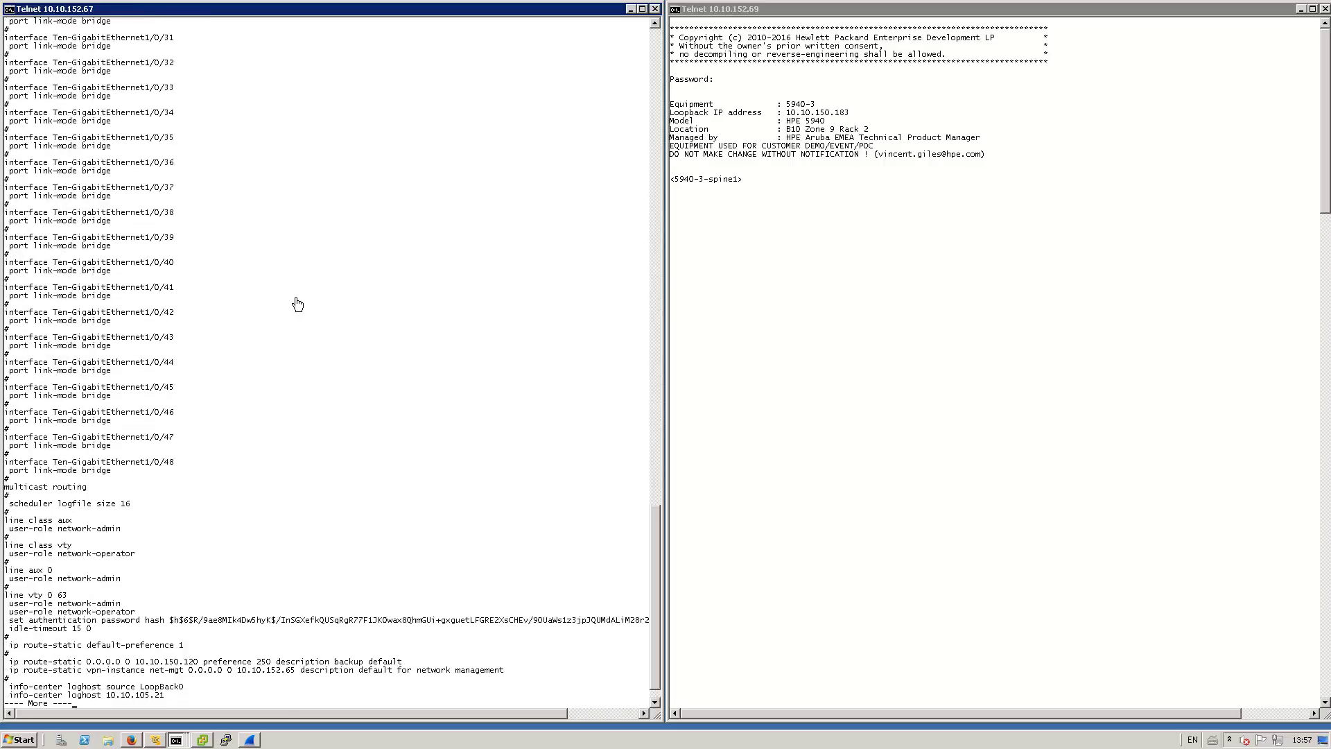
pyautogui.press('space')
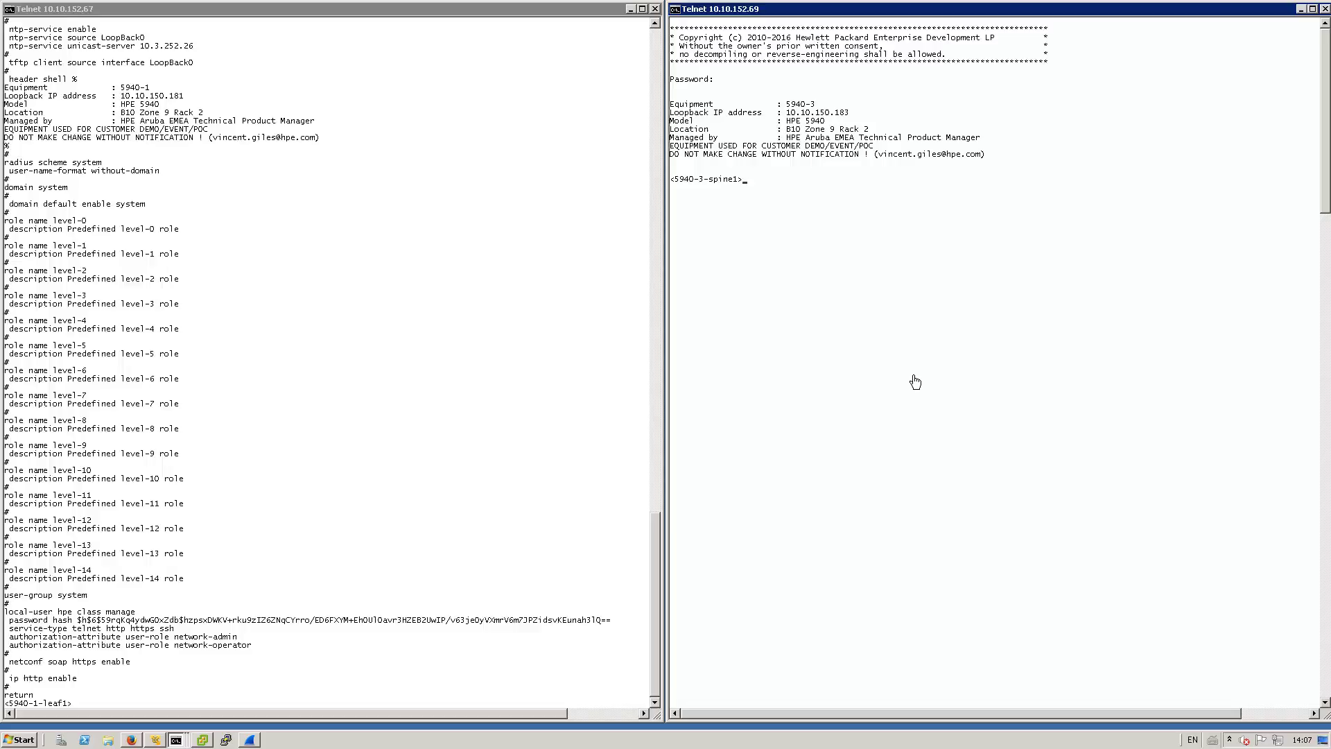
# - On spine1, list the LLDP neighbours with 'dis lldp nei li' and display the current configuration
pyautogui.write('dis ')
pyautogui.write('lldp nei l')
pyautogui.write('i')
pyautogui.press('Return')
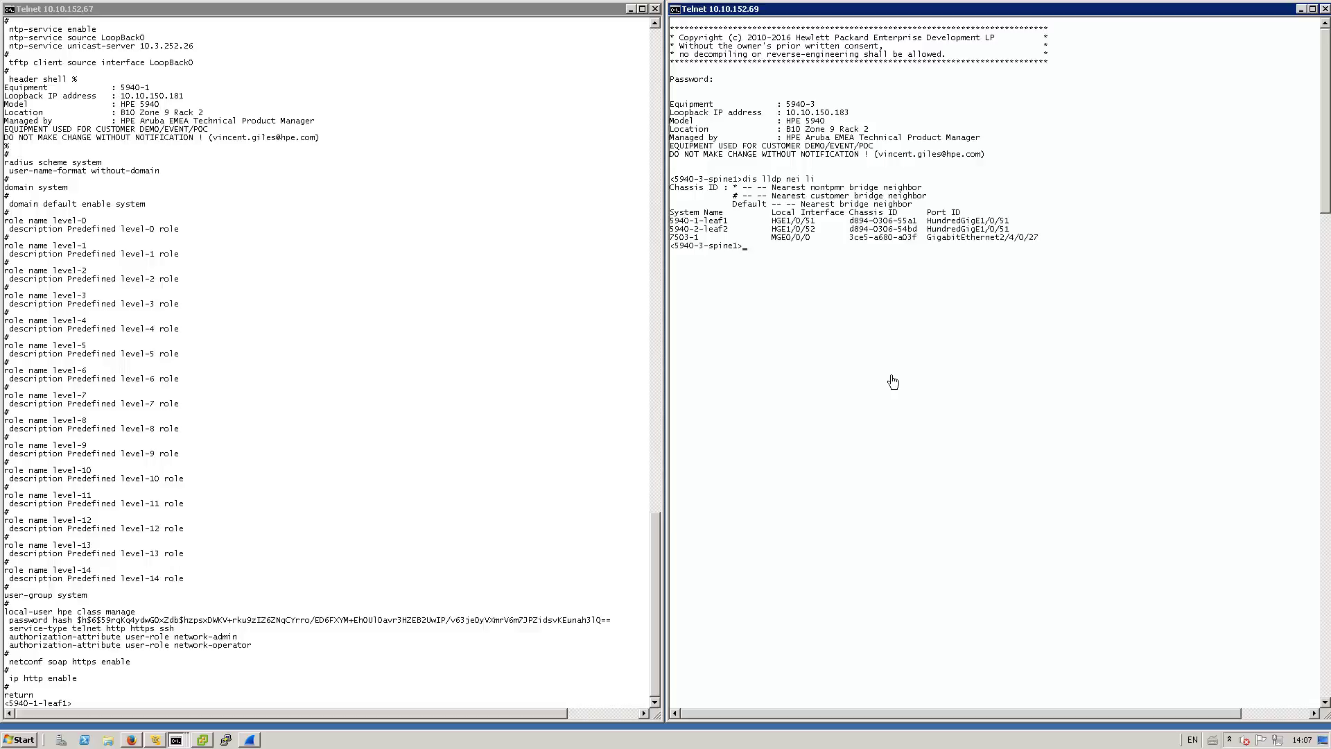
pyautogui.write('dis cu')
pyautogui.press('Return')
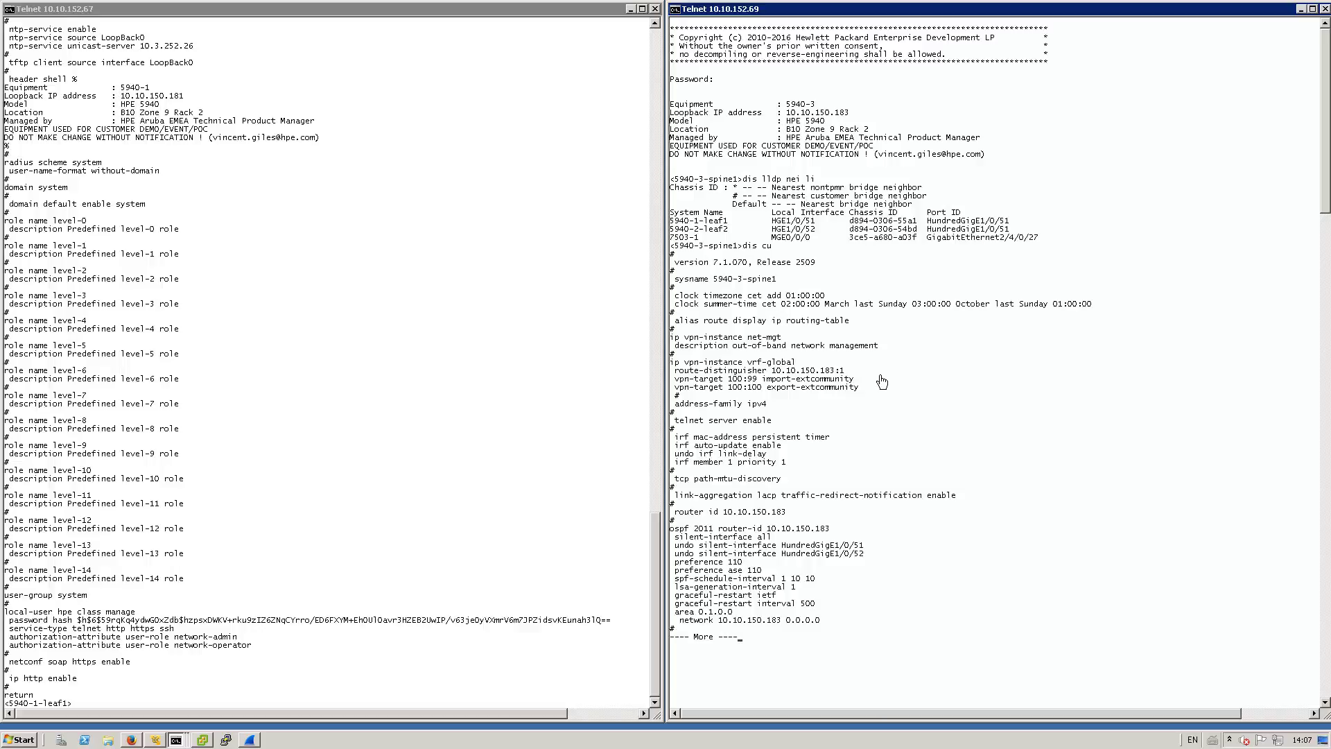
# - Page through spine1's configuration to the static routes, then abort the listing with Ctrl+C
pyautogui.press('space')
pyautogui.press('space')
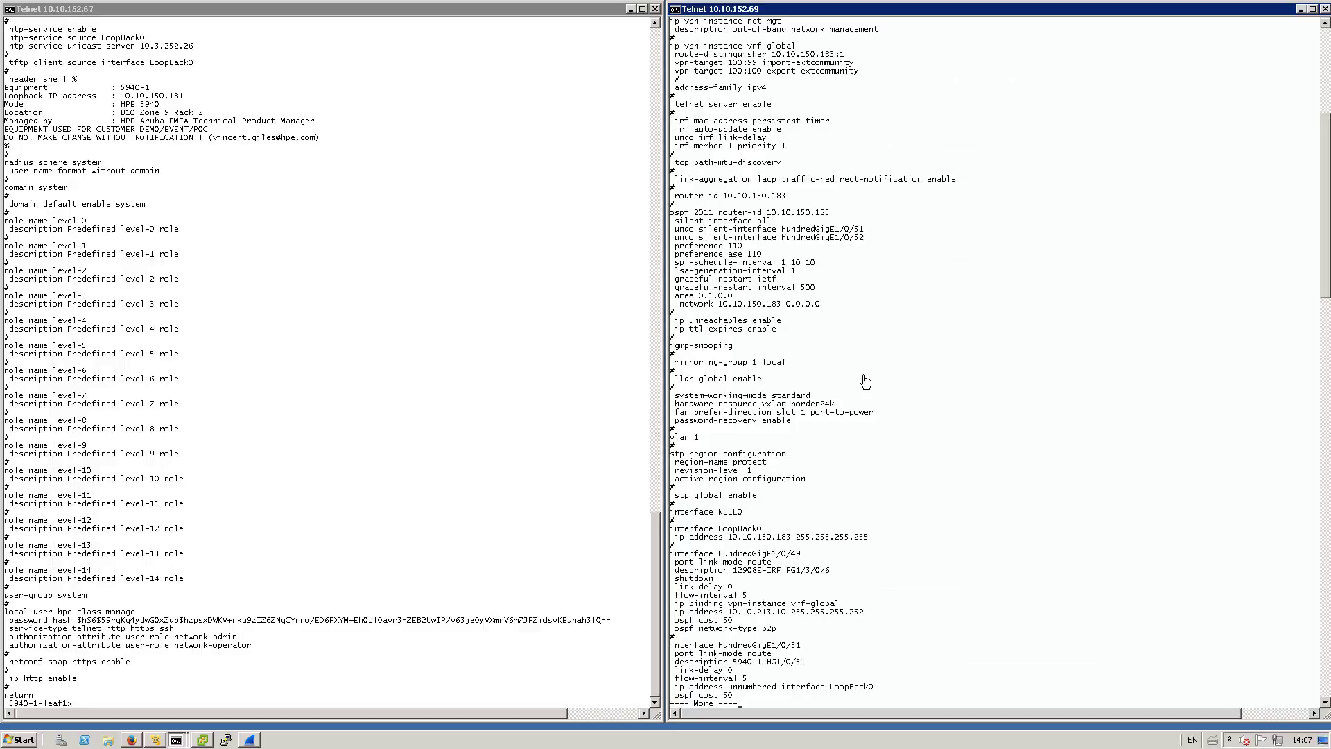
pyautogui.press('space')
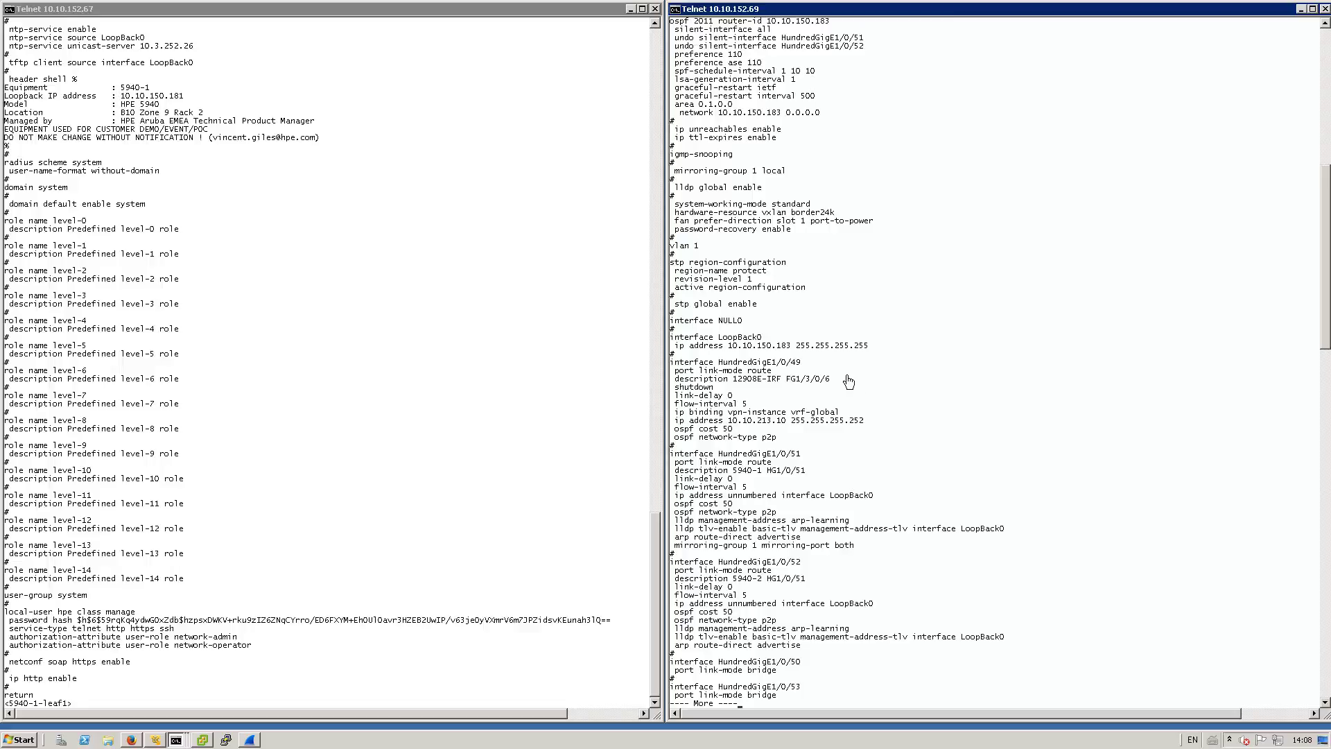
pyautogui.press('space')
pyautogui.press('space')
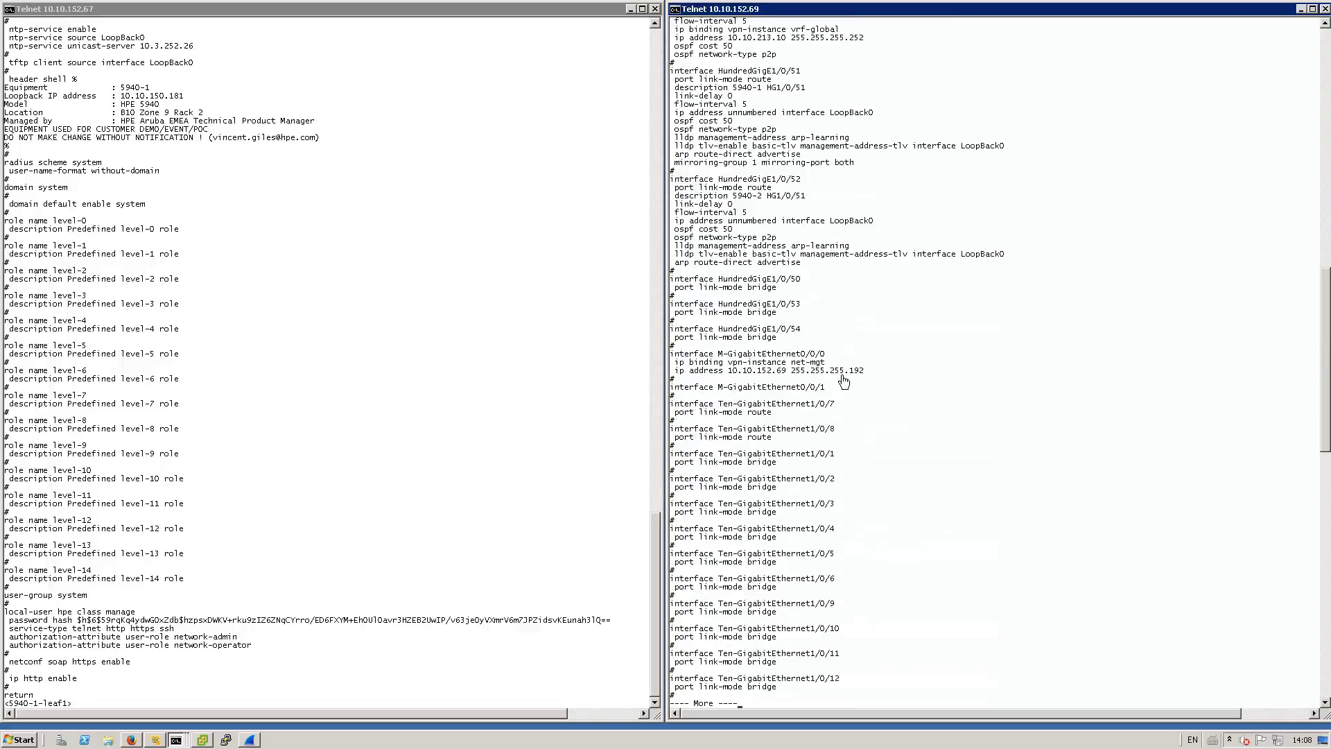
pyautogui.press('space')
pyautogui.press('space')
pyautogui.press('space')
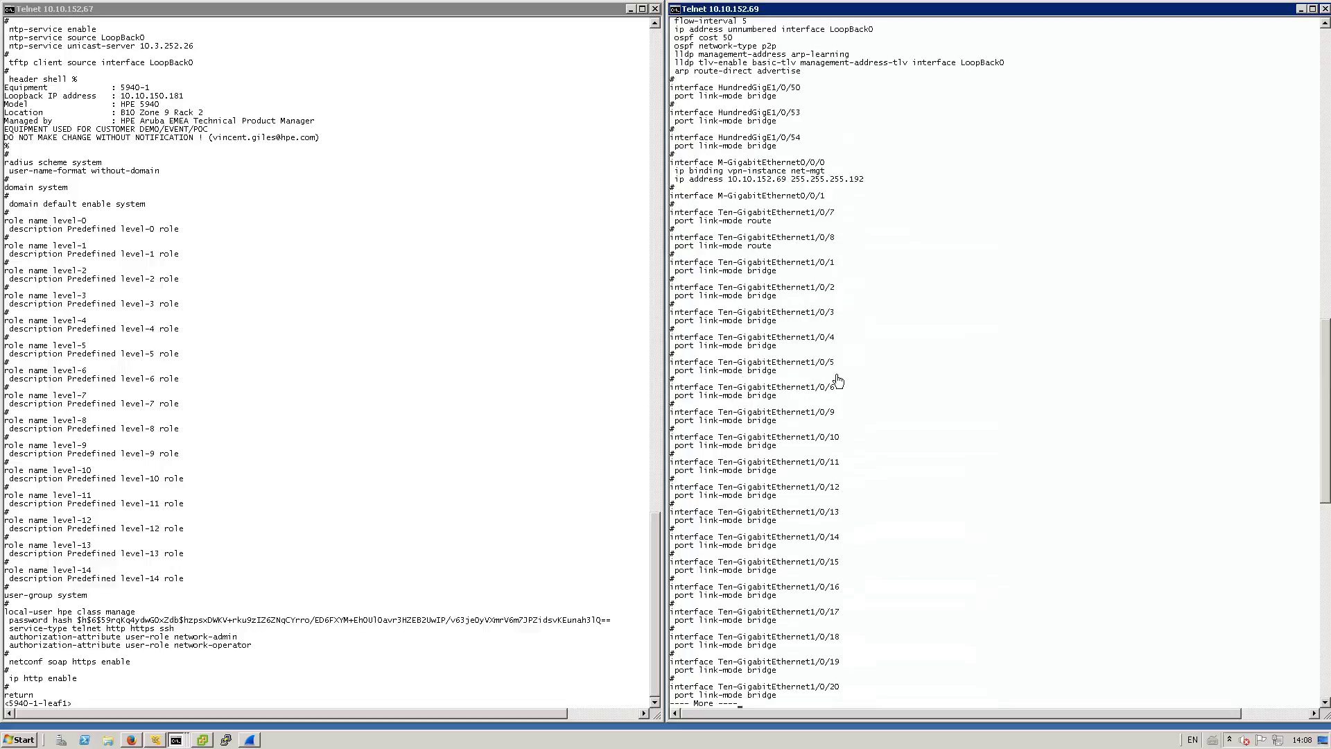
pyautogui.press('space')
pyautogui.press('space')
pyautogui.press('space')
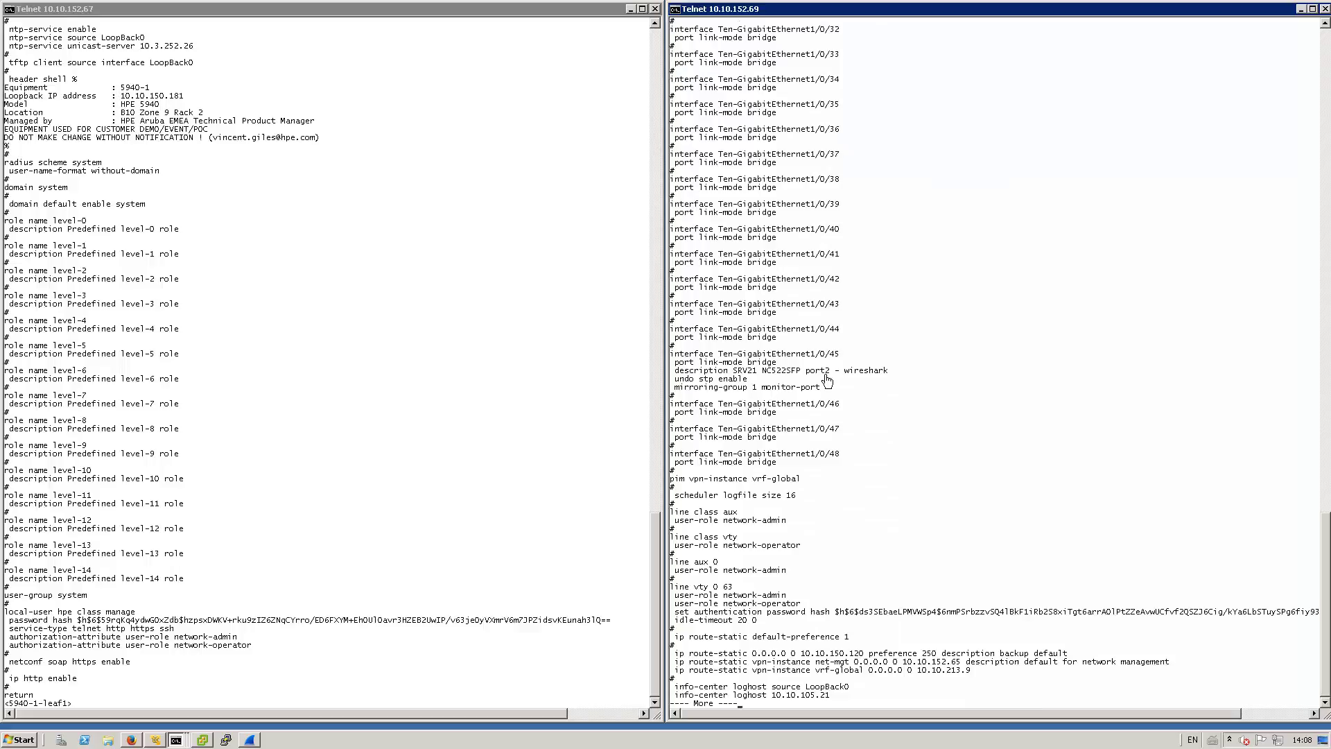
pyautogui.hotkey('ctrl', 'c')
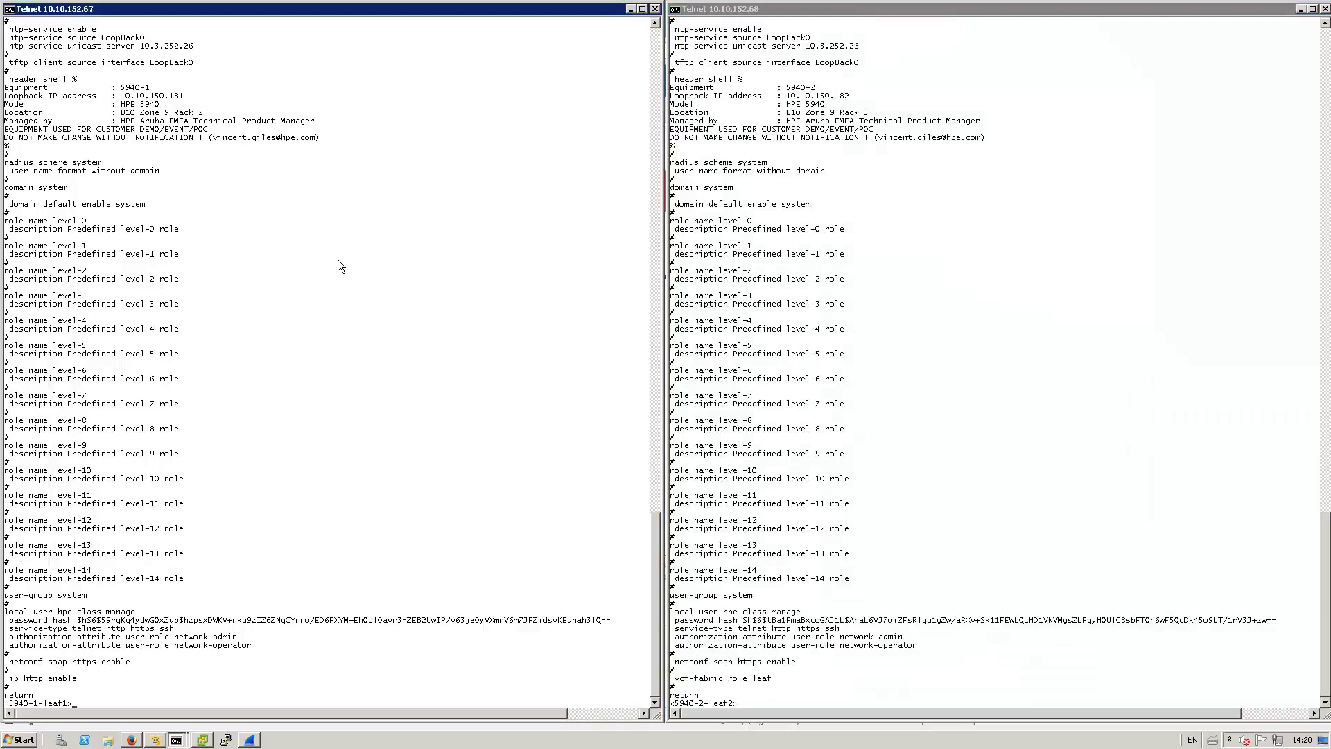
# - Enable L2VPN globally on 5940-1-leaf1 from system view
pyautogui.write('sys')
pyautogui.press('Return')
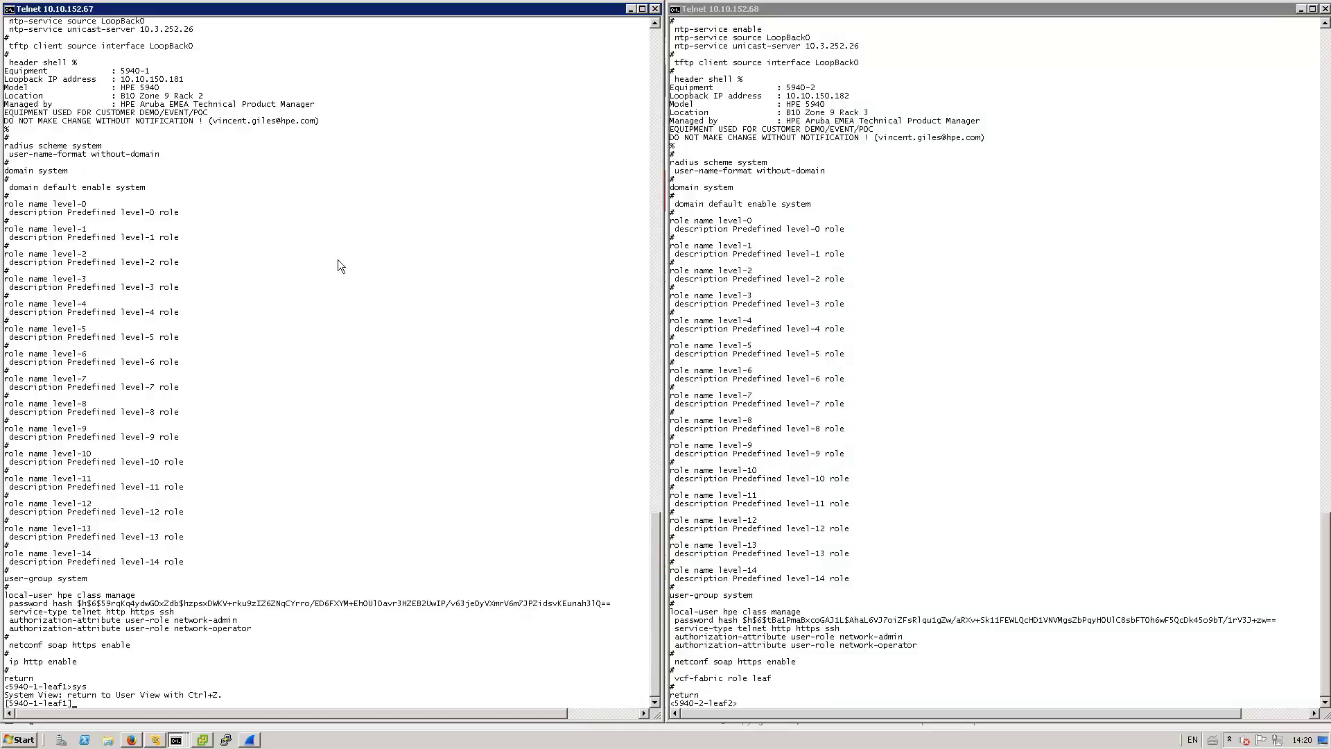
pyautogui.write('l2v')
pyautogui.press('Tab')
pyautogui.write('en')
pyautogui.press('Tab')
pyautogui.press('Return')
# - Enable L2VPN on 5940-2-leaf2 from system view, then minimize the leaf1 Telnet window
pyautogui.click(1049, 607)
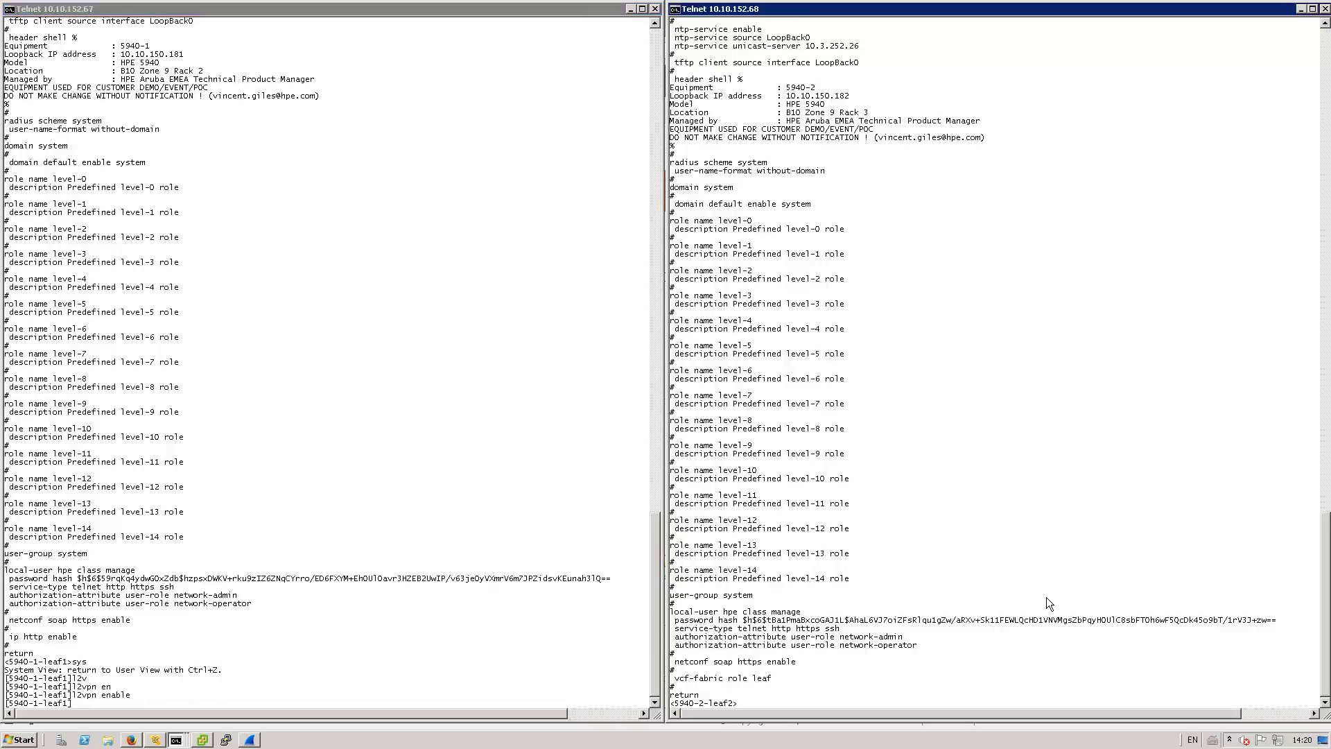
pyautogui.write('sys')
pyautogui.press('Return')
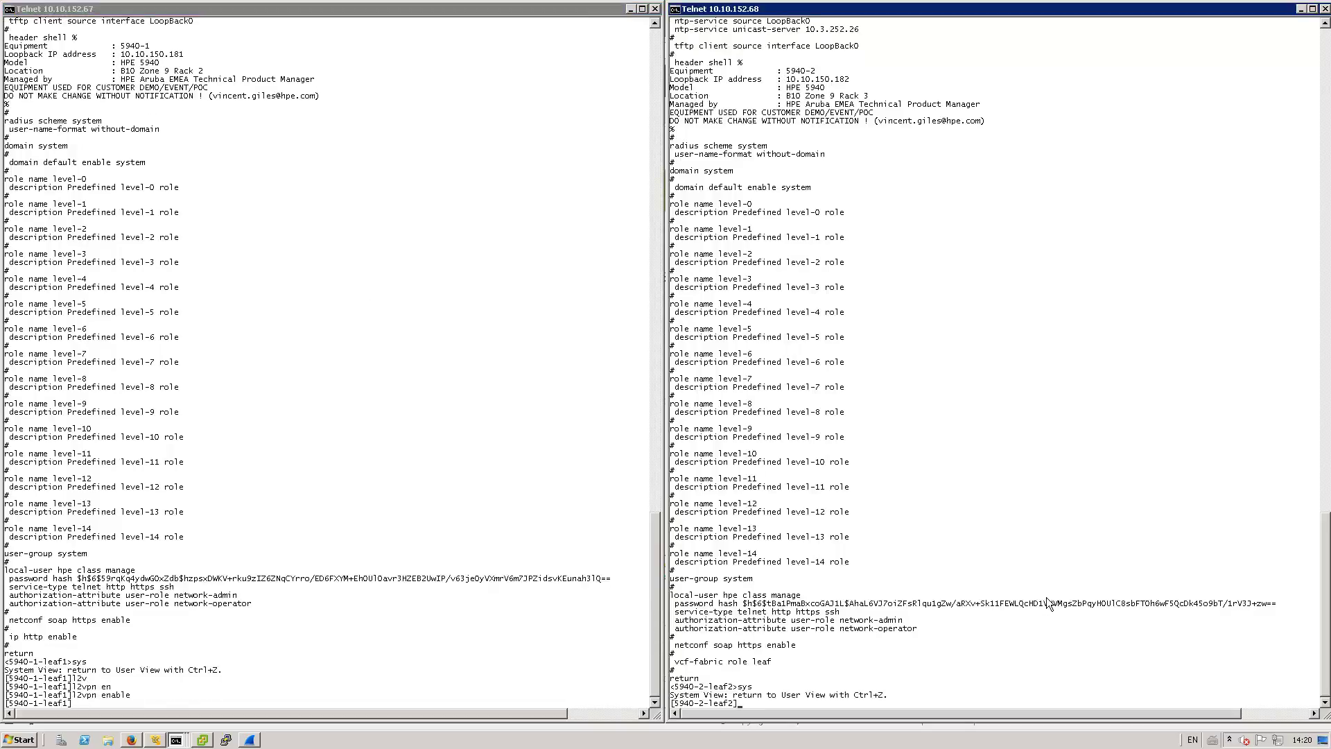
pyautogui.write('l2v')
pyautogui.press('Tab')
pyautogui.write('ena')
pyautogui.press('Tab')
pyautogui.press('Return')
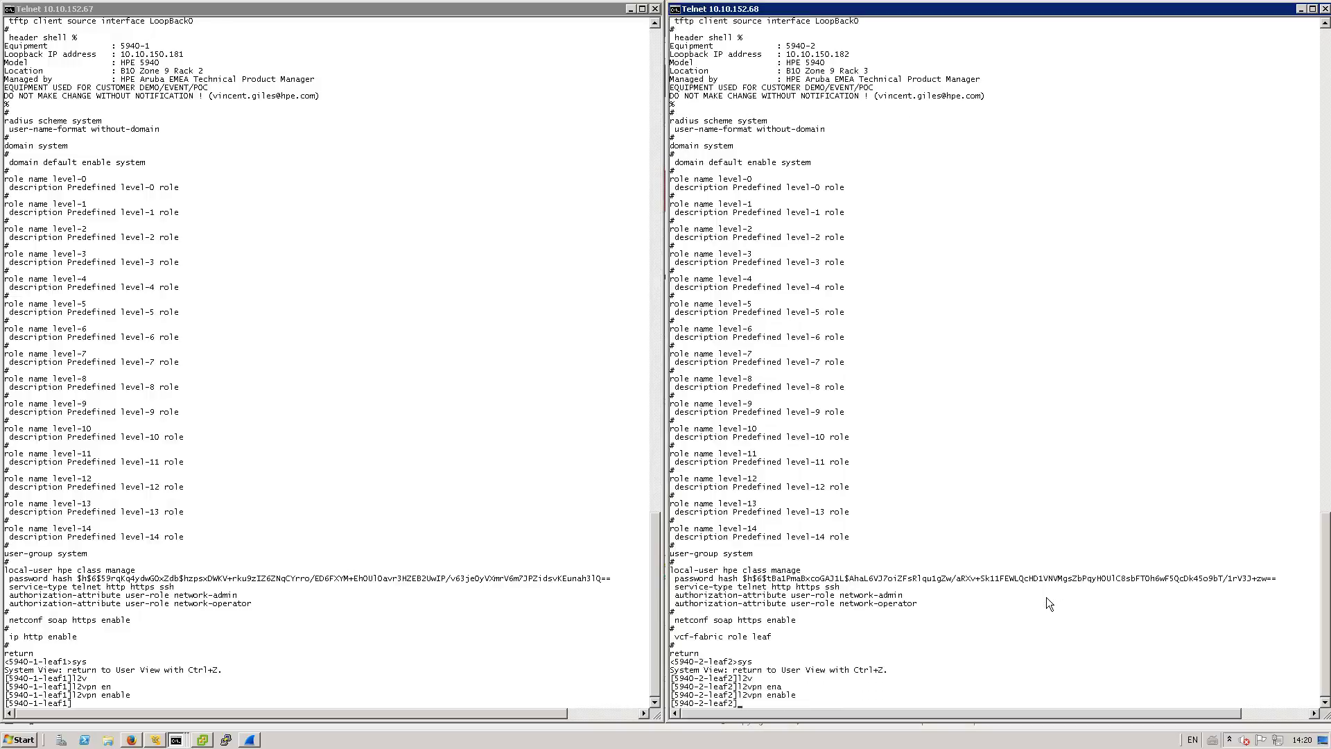
pyautogui.click(632, 9)
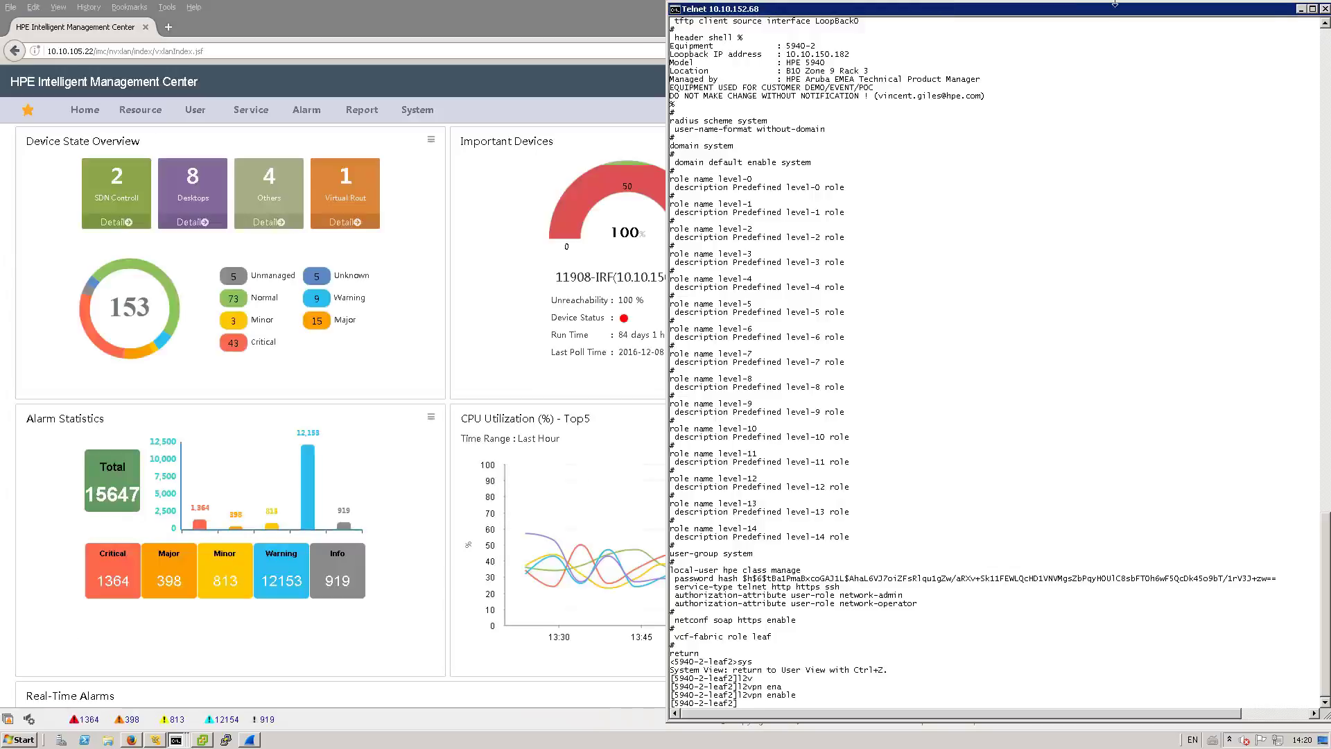
# - Minimize the leaf2 Telnet window and go to Service > VXLAN Management > Devices in IMC
pyautogui.click(1300, 8)
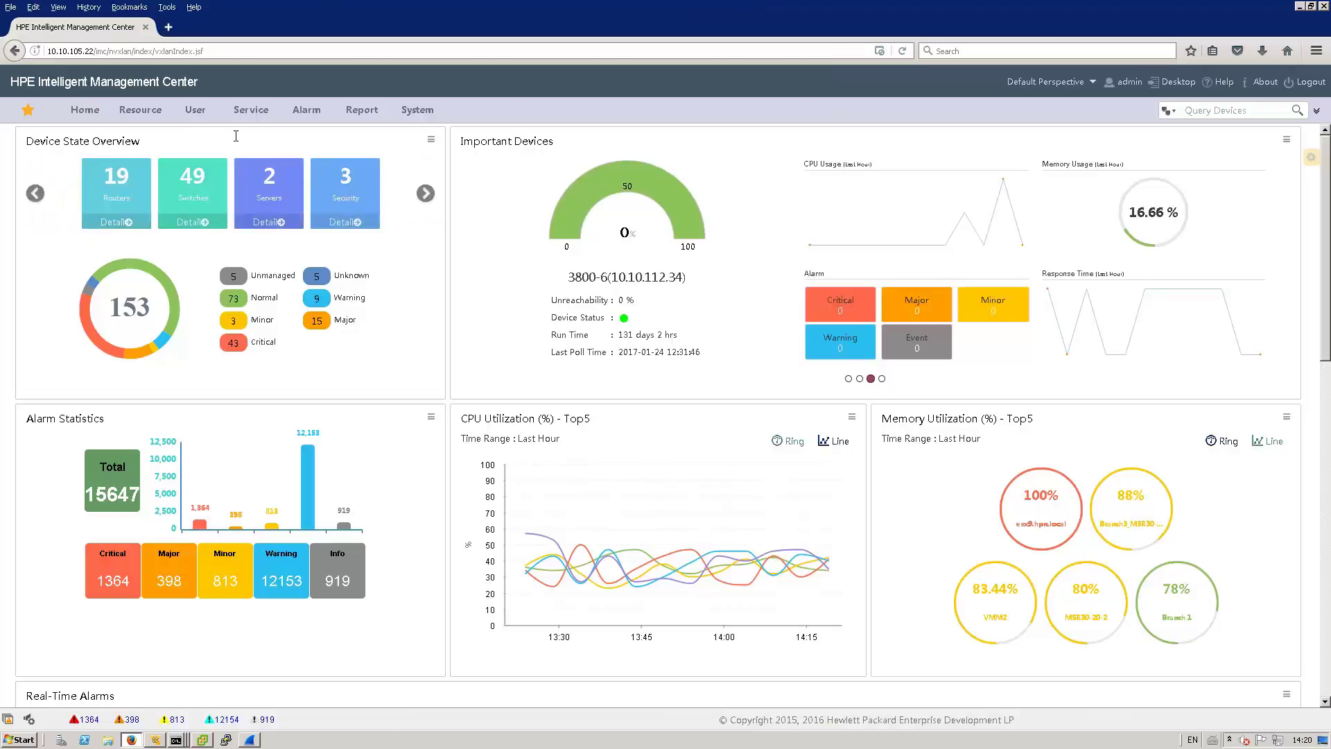
pyautogui.moveTo(249, 113)
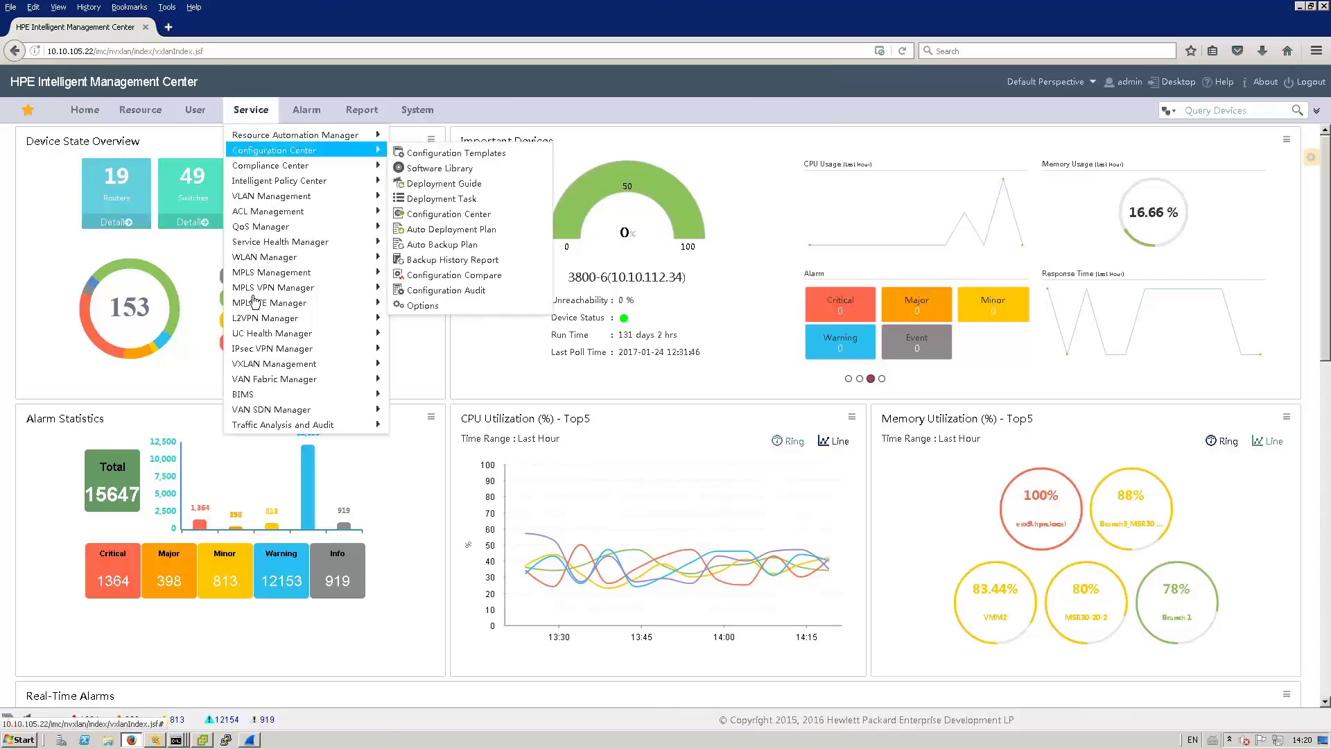
pyautogui.moveTo(263, 365)
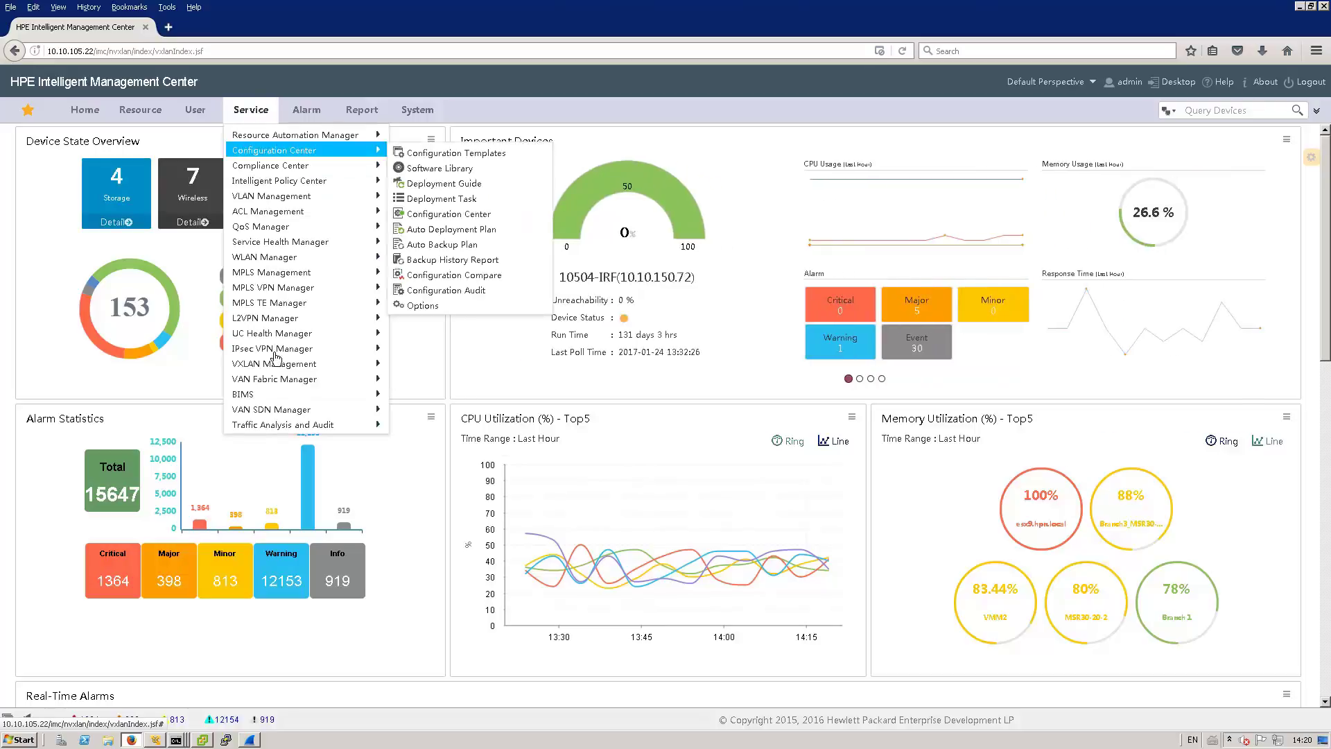
pyautogui.moveTo(378, 365)
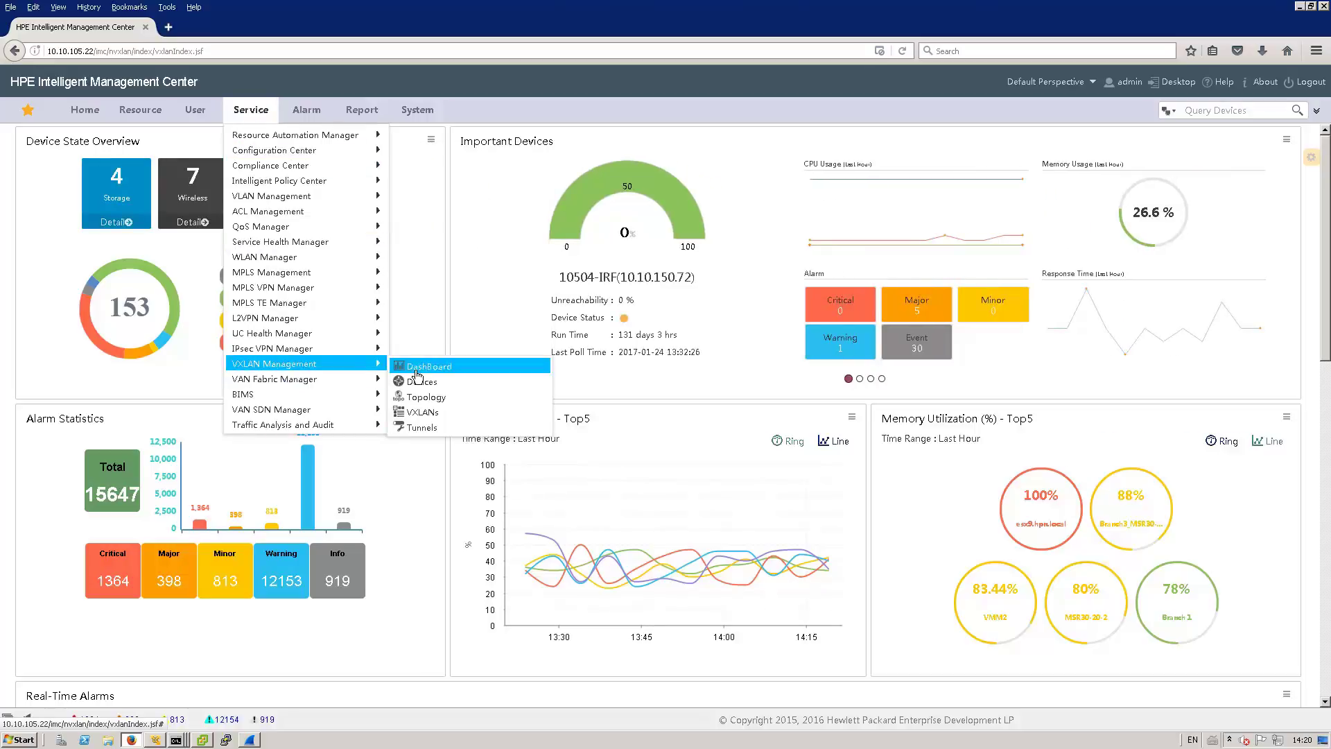
pyautogui.click(415, 382)
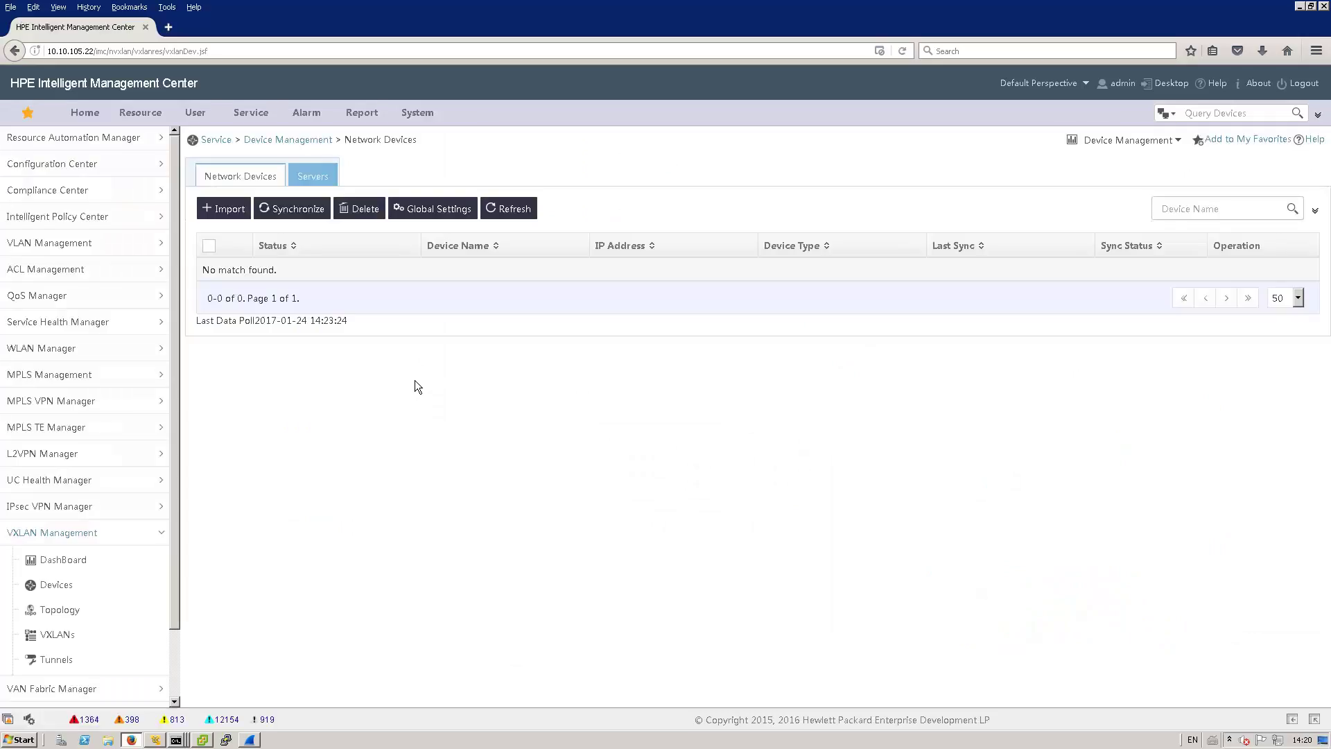
# - Import 5940-1-leaf1, 5940-2-leaf2 and 5940-3-spine1 from Device View > Switches as VXLAN devices
pyautogui.click(228, 212)
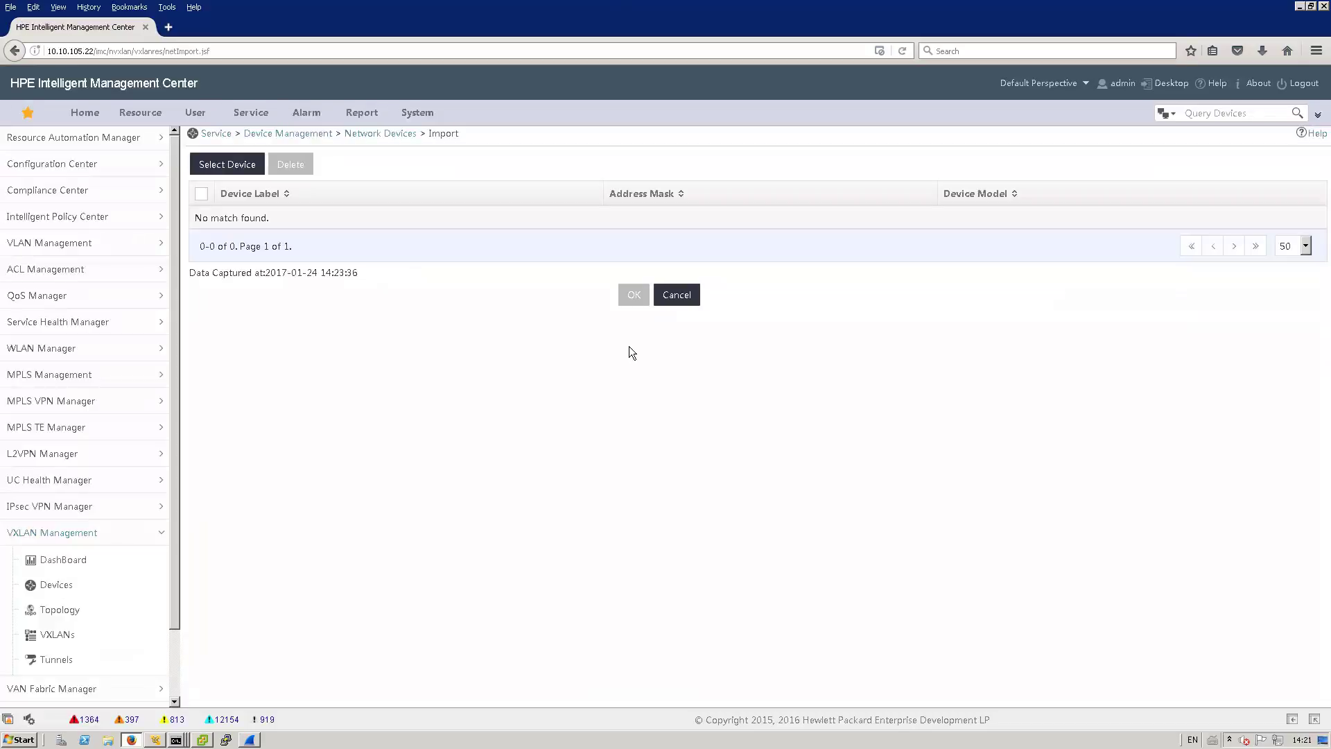
pyautogui.click(238, 166)
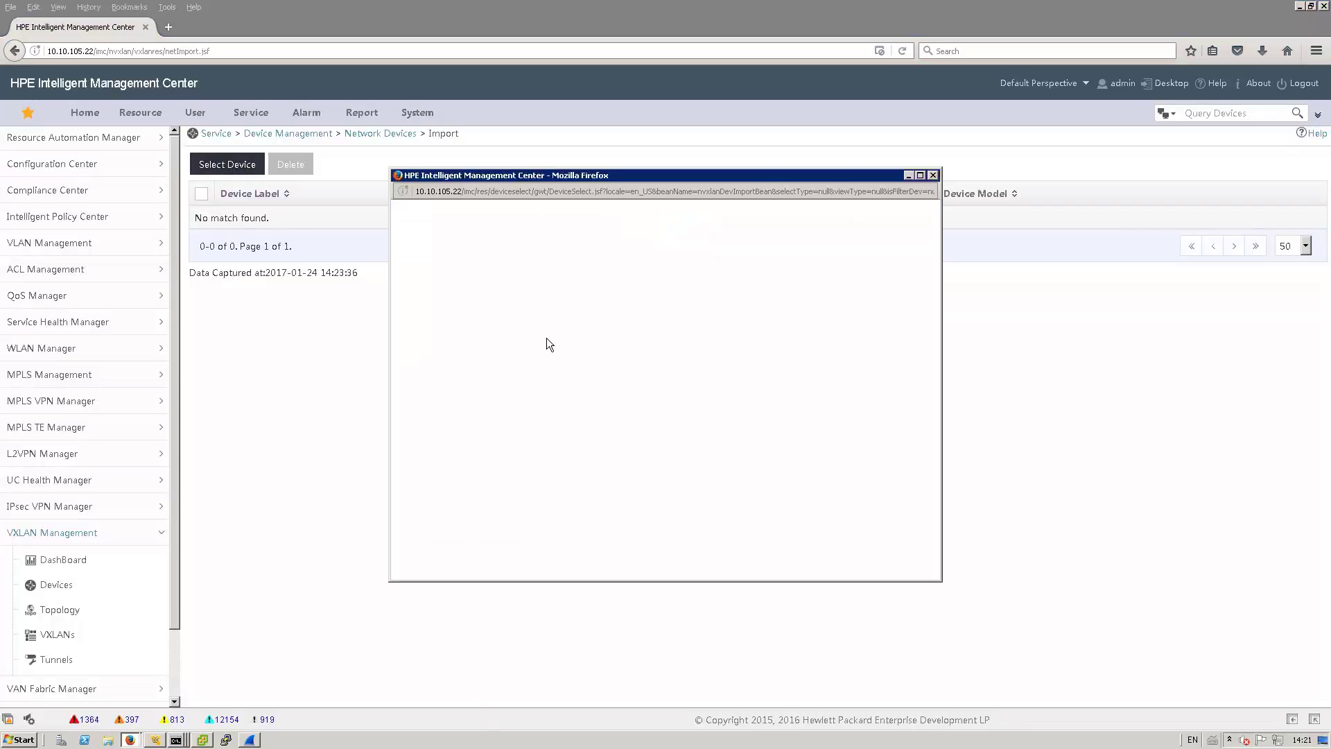
pyautogui.click(404, 262)
pyautogui.click(446, 295)
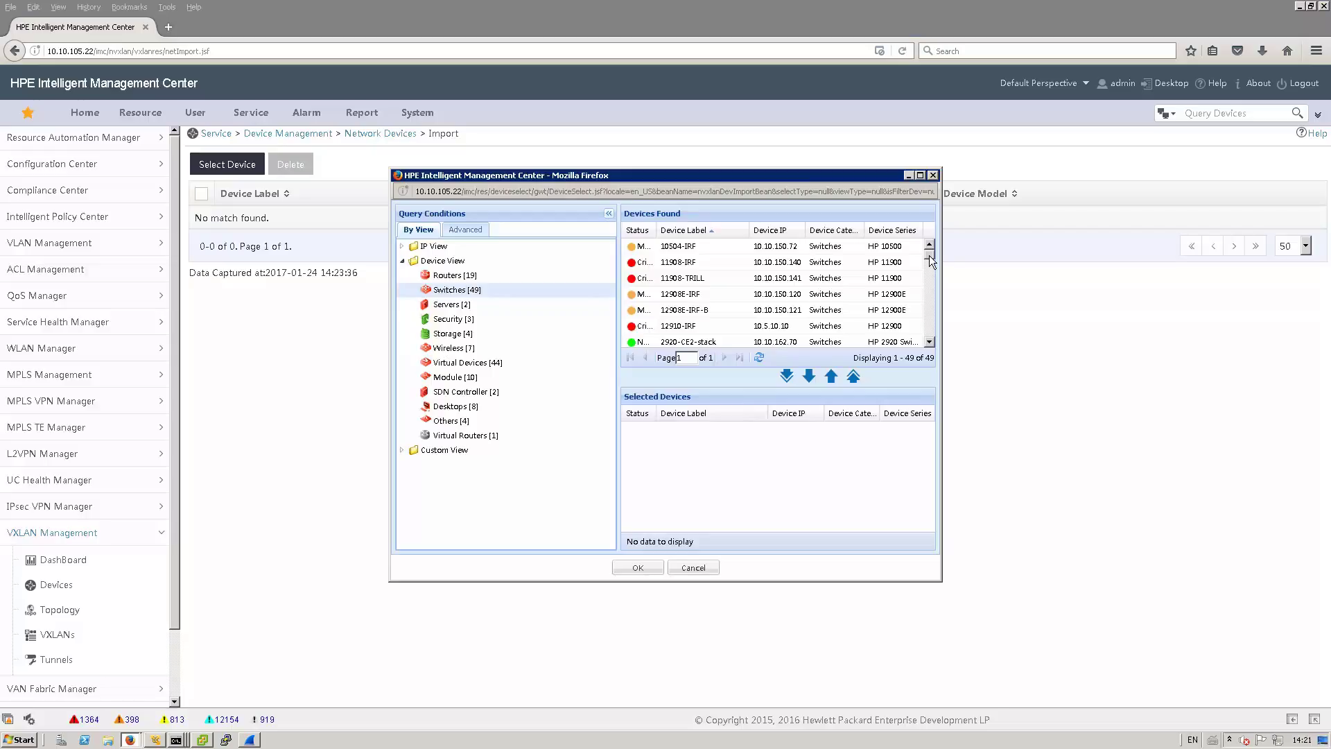
pyautogui.moveTo(929, 256); pyautogui.dragTo(931, 306)
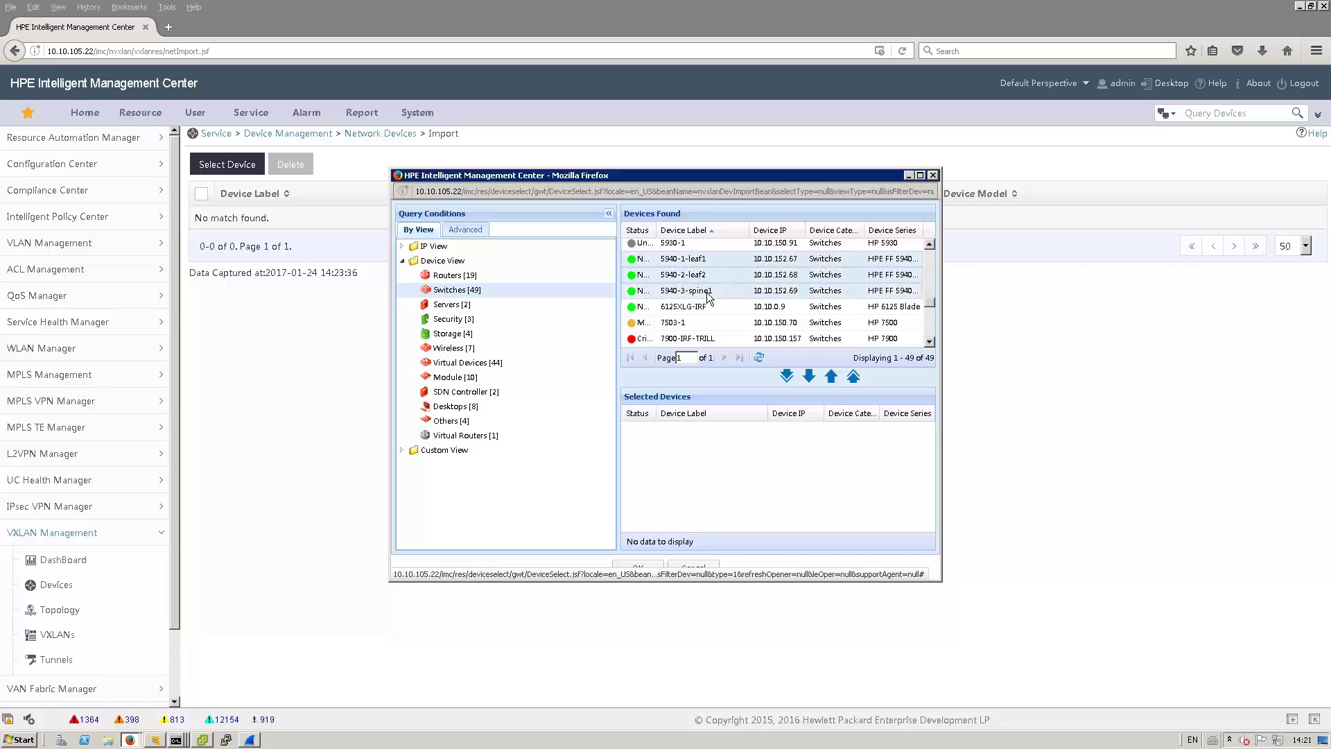
pyautogui.click(810, 380)
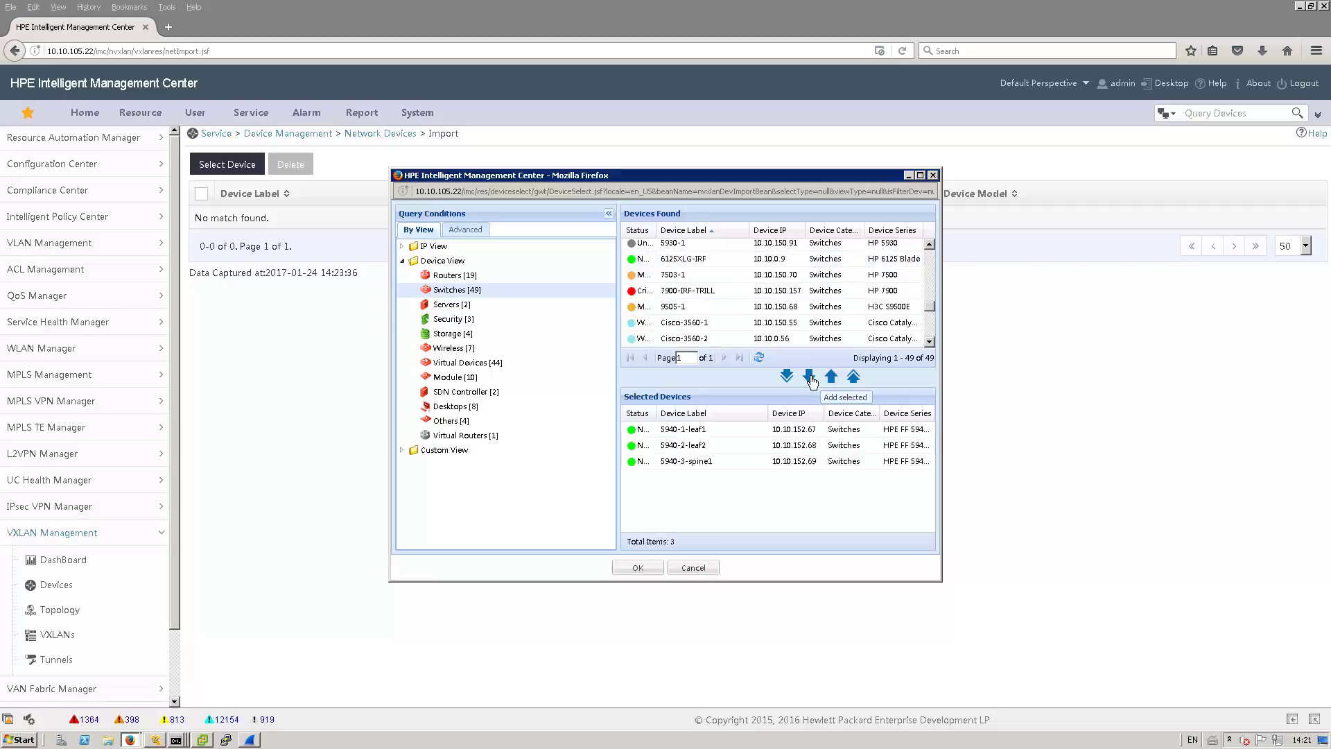
pyautogui.click(638, 566)
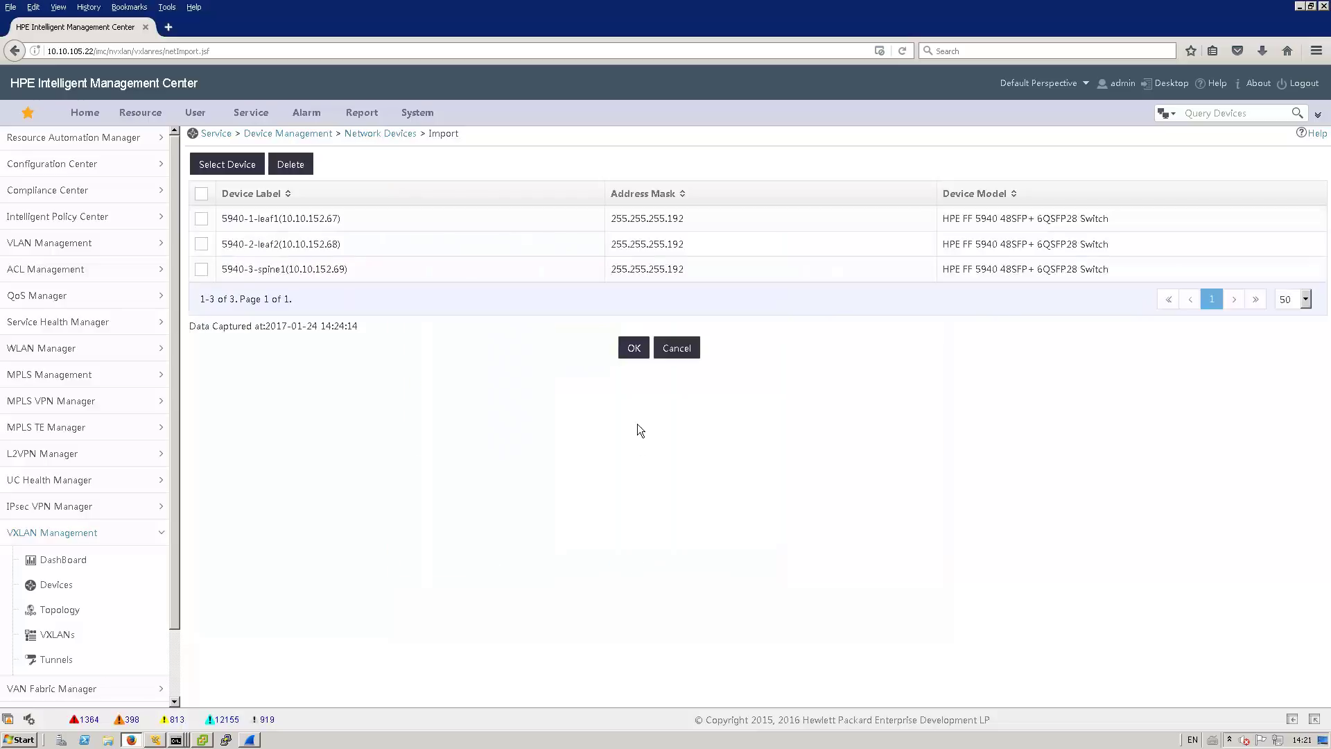
pyautogui.click(633, 352)
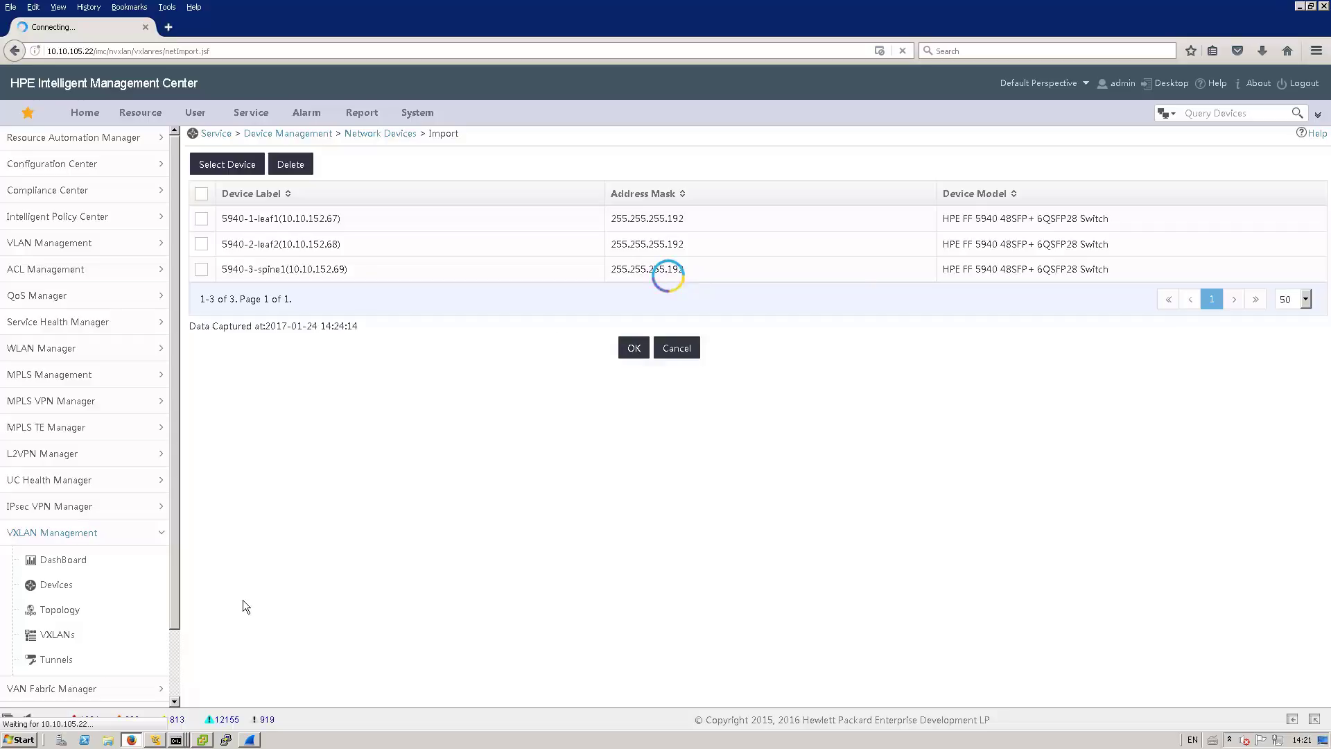
# - Open the VXLAN device list from the sidebar to check the three imported switches
pyautogui.scroll(-2, 164, 592)
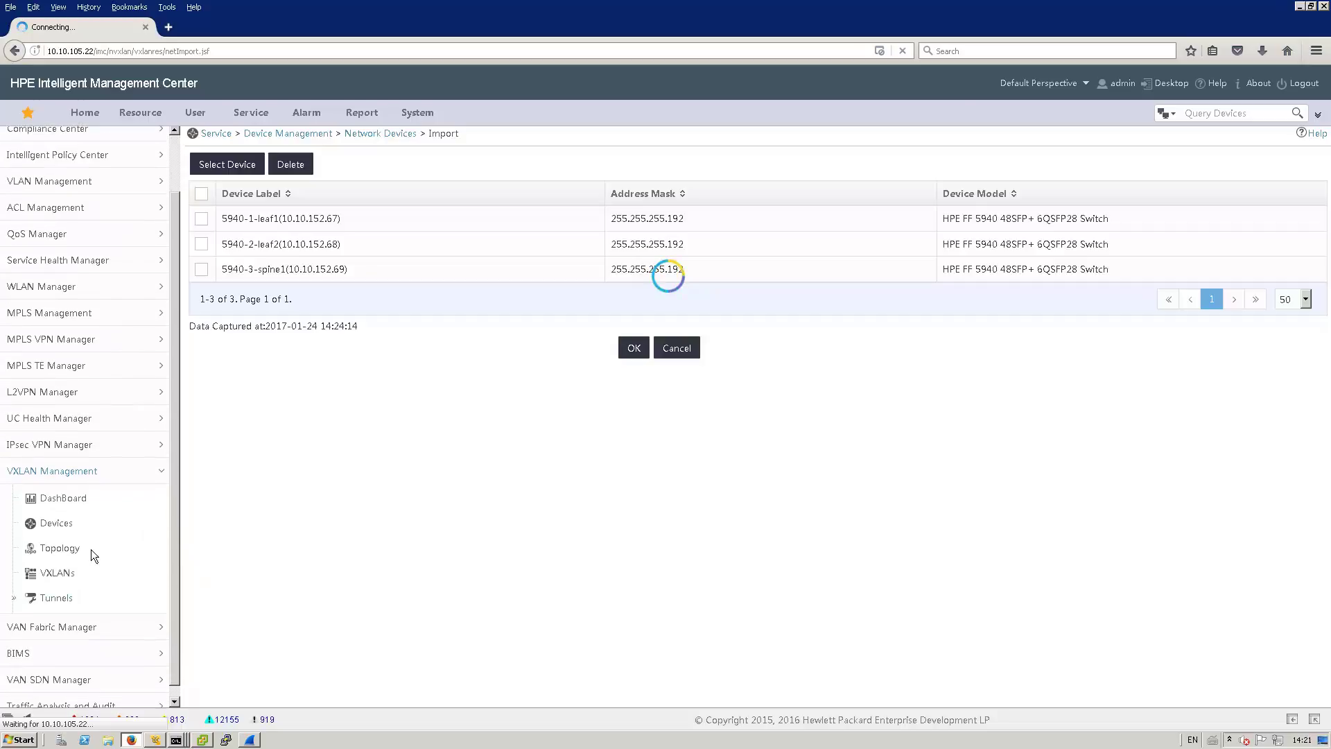
pyautogui.click(50, 525)
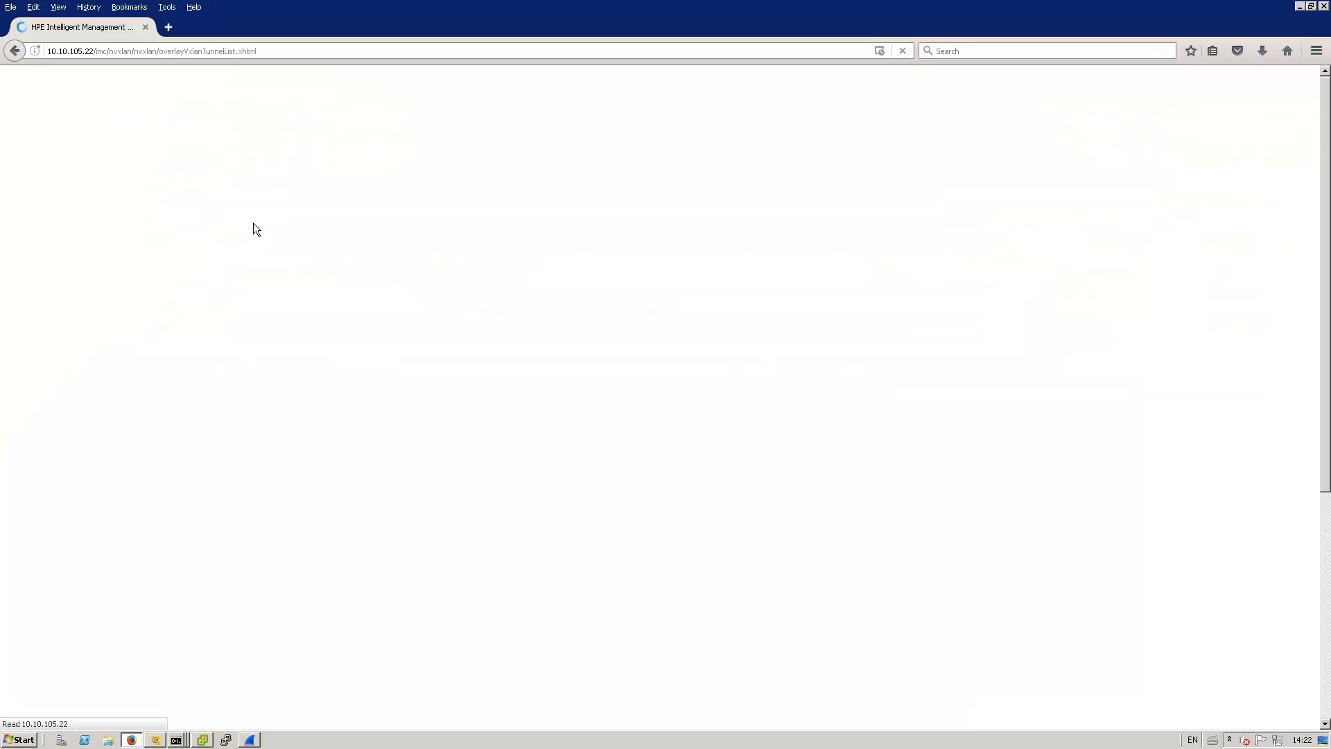
# - Start a new tunnel with interface number 12 on device 5940-1-leaf1
pyautogui.click(223, 186)
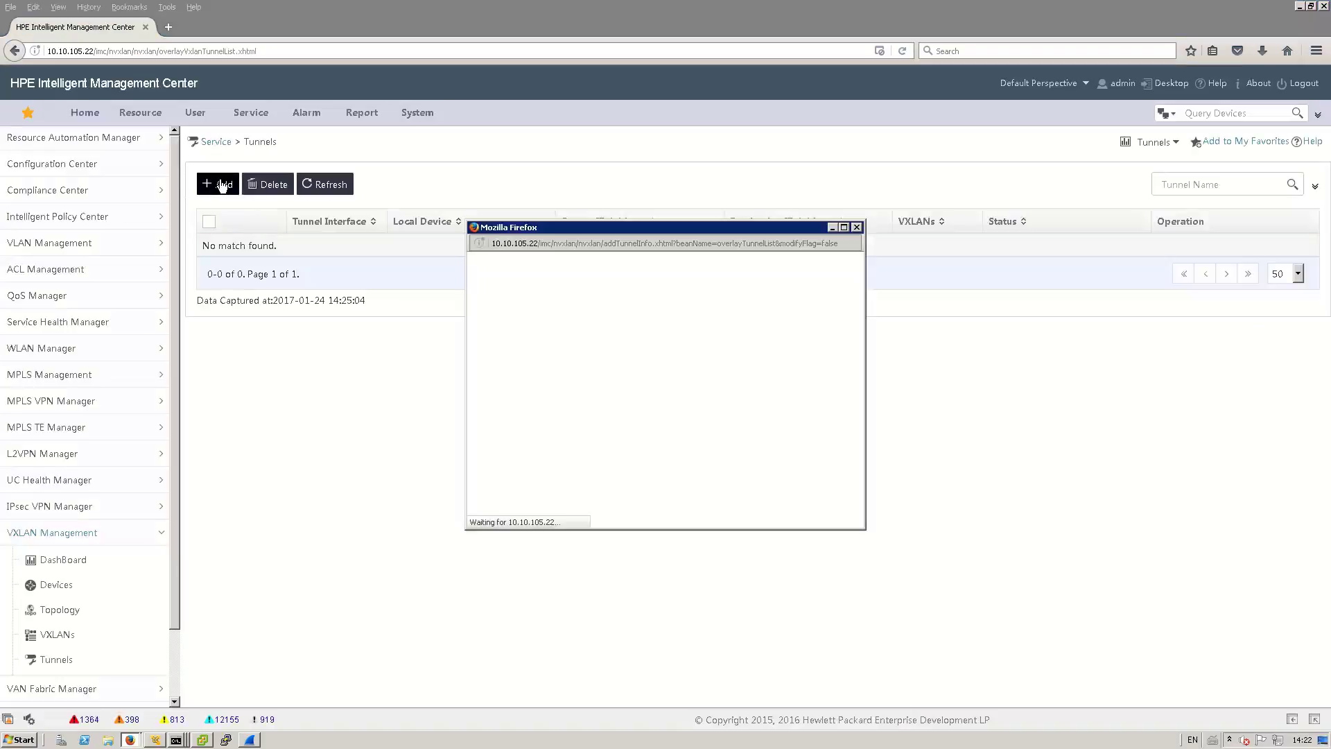
pyautogui.click(632, 311)
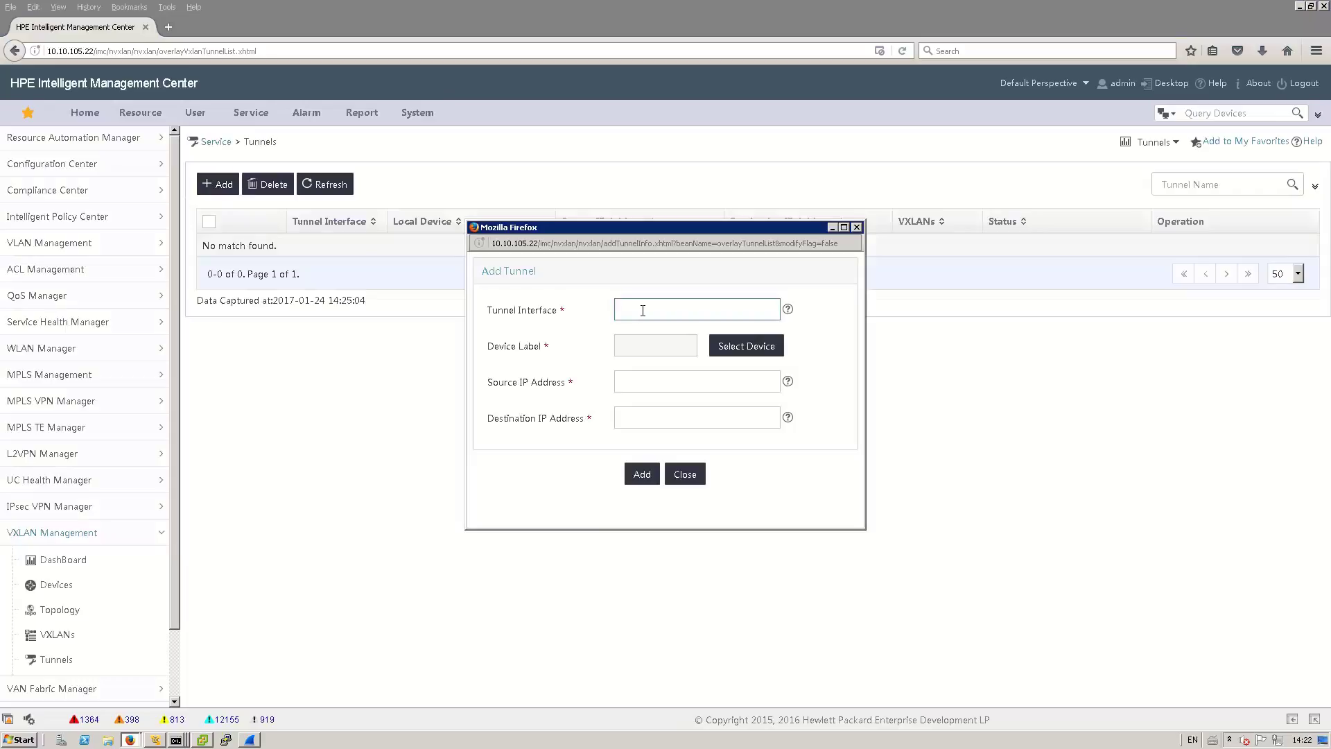
pyautogui.write('12')
pyautogui.click(751, 348)
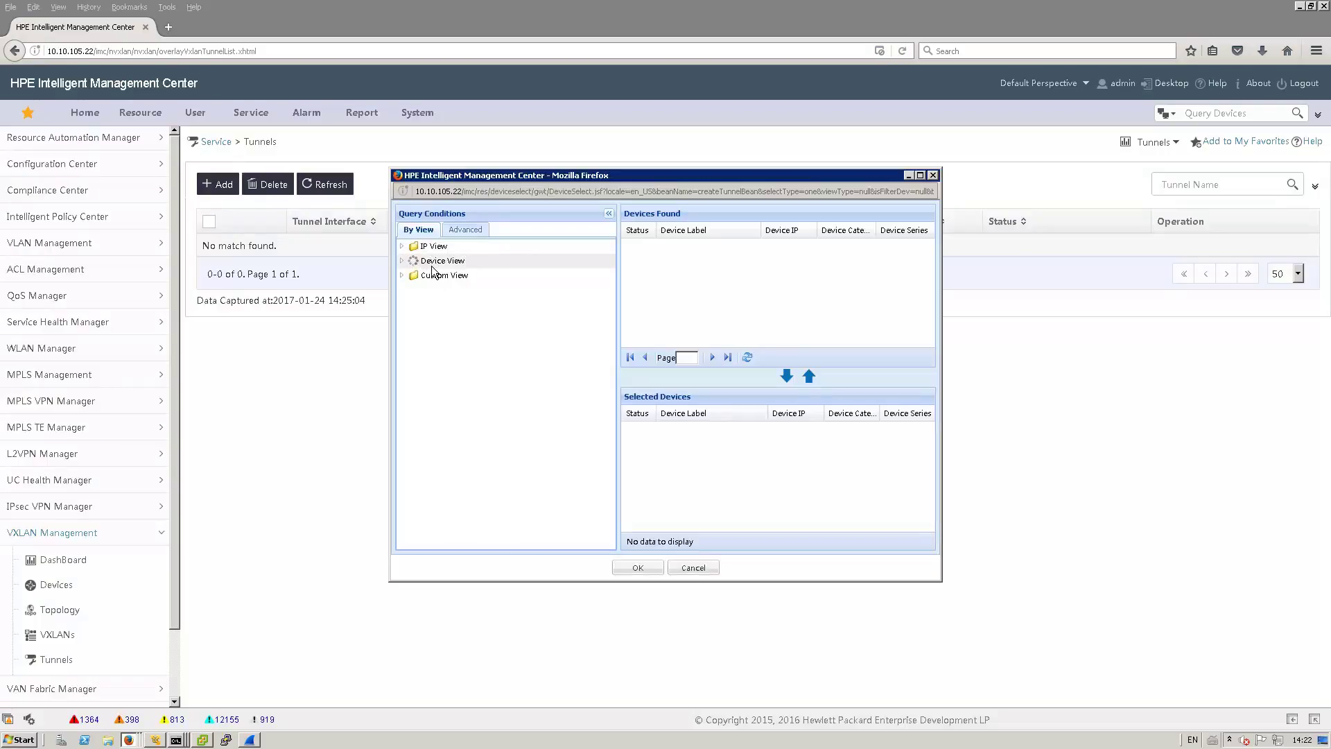
pyautogui.click(451, 291)
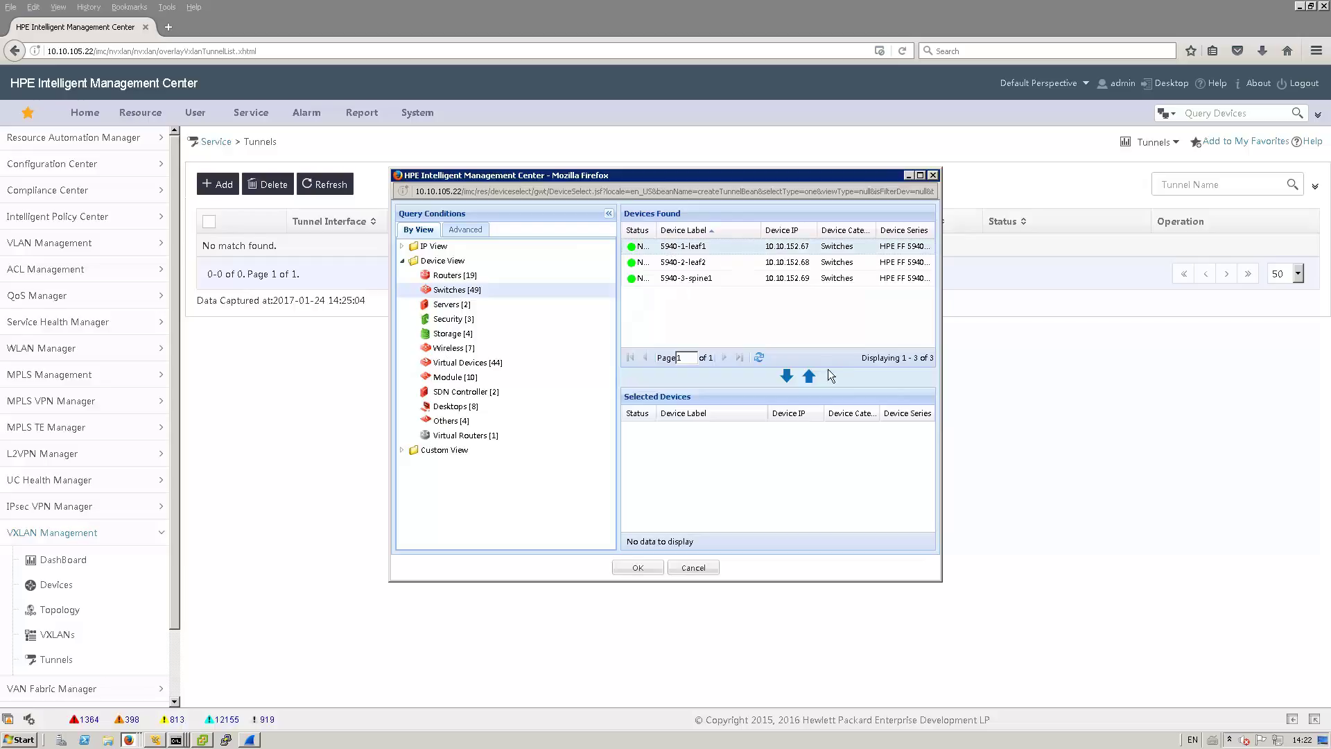
pyautogui.click(786, 377)
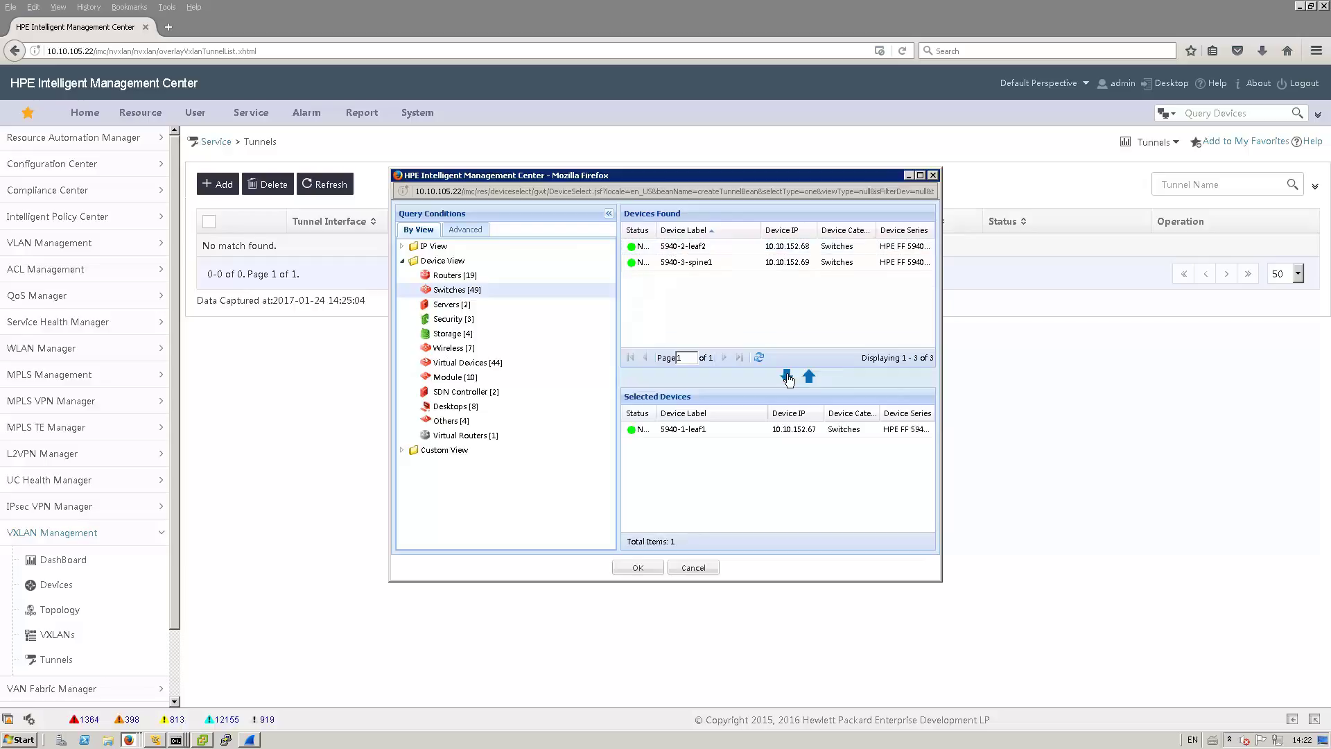
pyautogui.click(638, 568)
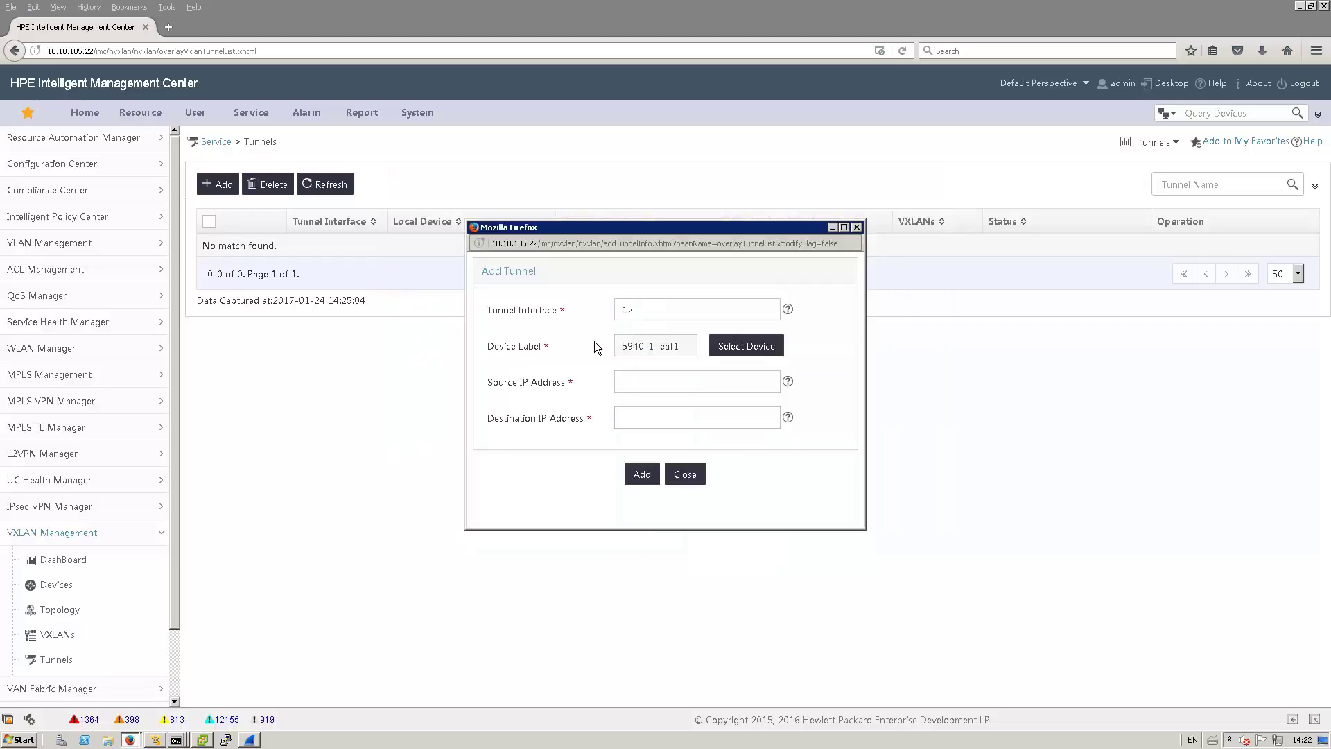
# - Set source 10.10.150.181 and destination 10.10.150.182, then add the tunnel
pyautogui.click(636, 386)
pyautogui.write('10.10.')
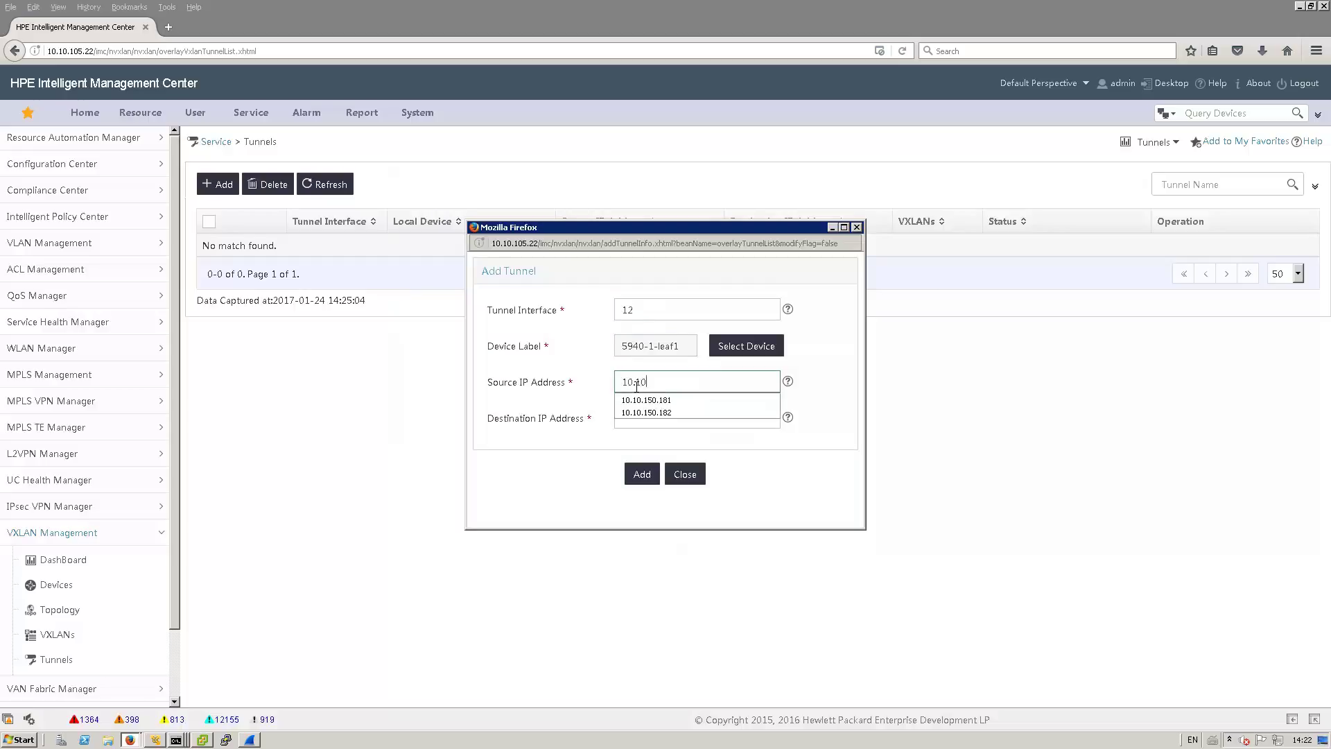
pyautogui.click(638, 400)
pyautogui.click(639, 417)
pyautogui.write('10.10.')
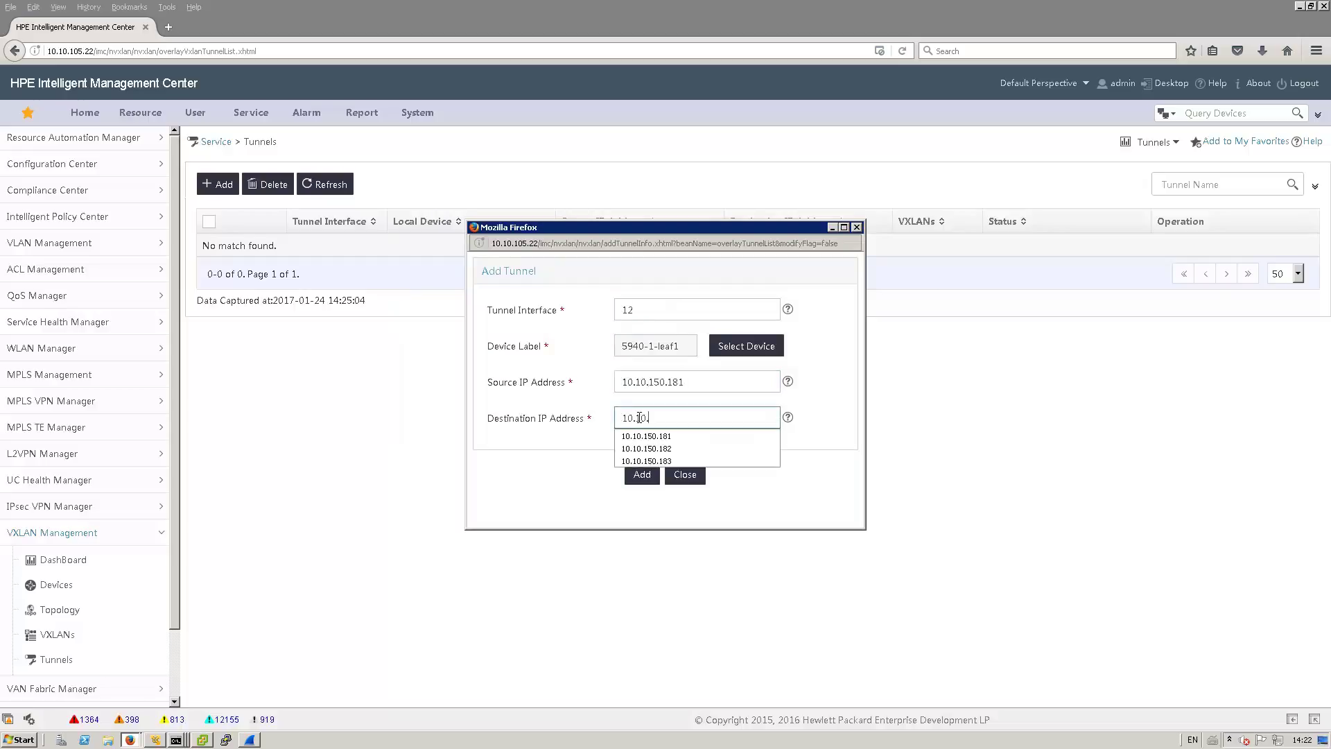
pyautogui.click(642, 449)
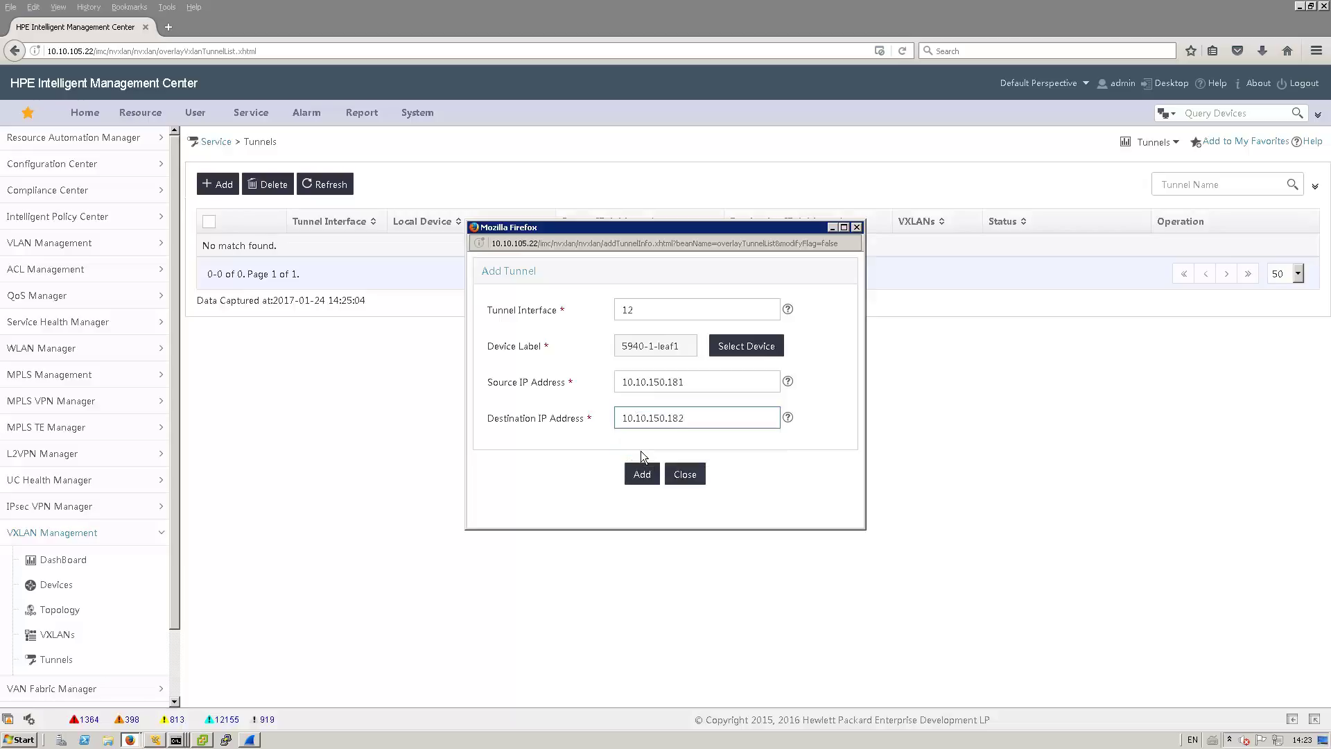
pyautogui.click(642, 477)
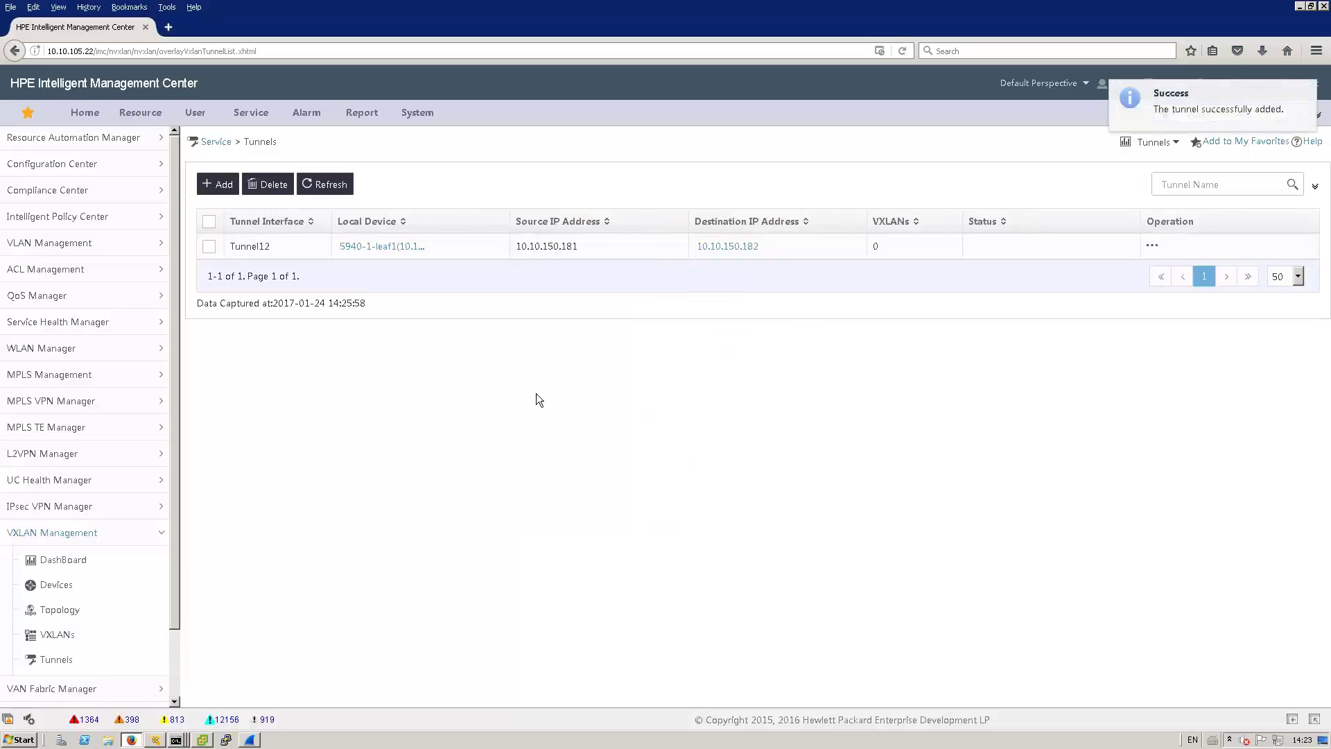
# - Start a second tunnel with interface number 21 on device 5940-2-leaf2
pyautogui.click(220, 184)
pyautogui.click(664, 310)
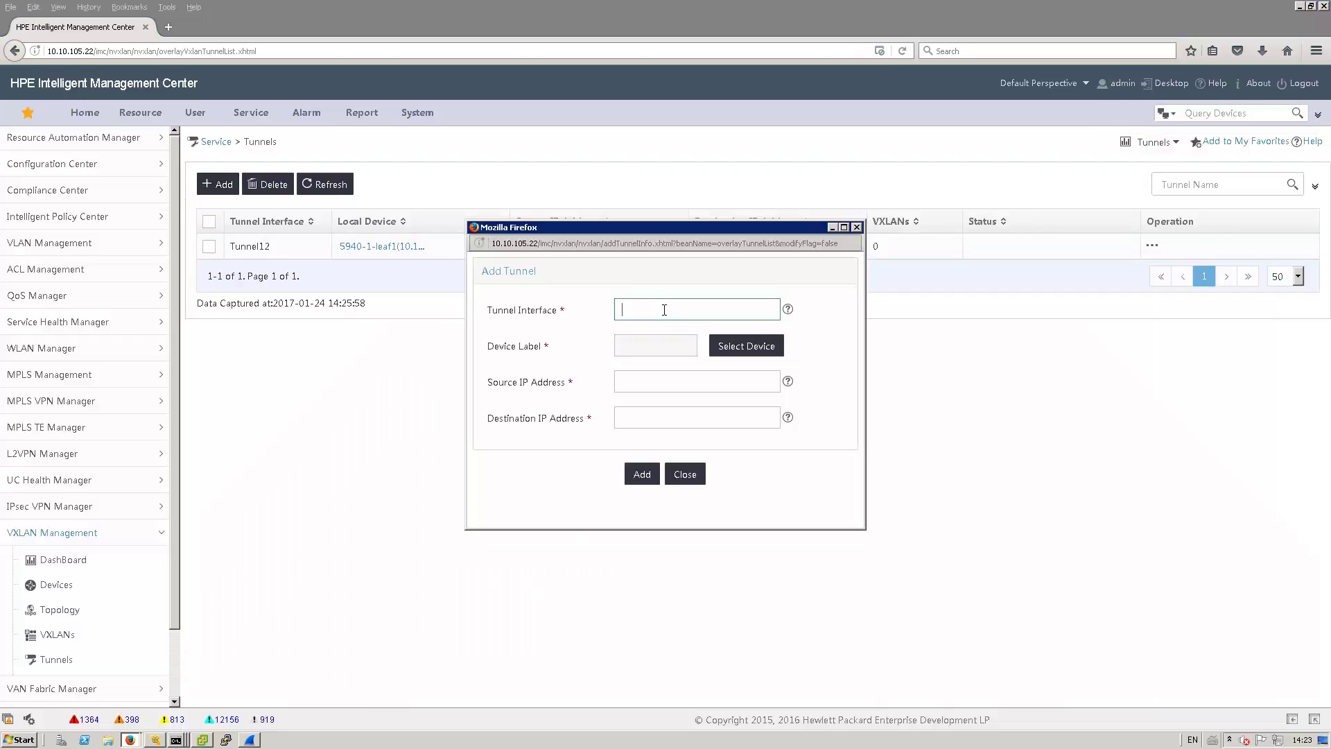
pyautogui.write('21')
pyautogui.click(748, 348)
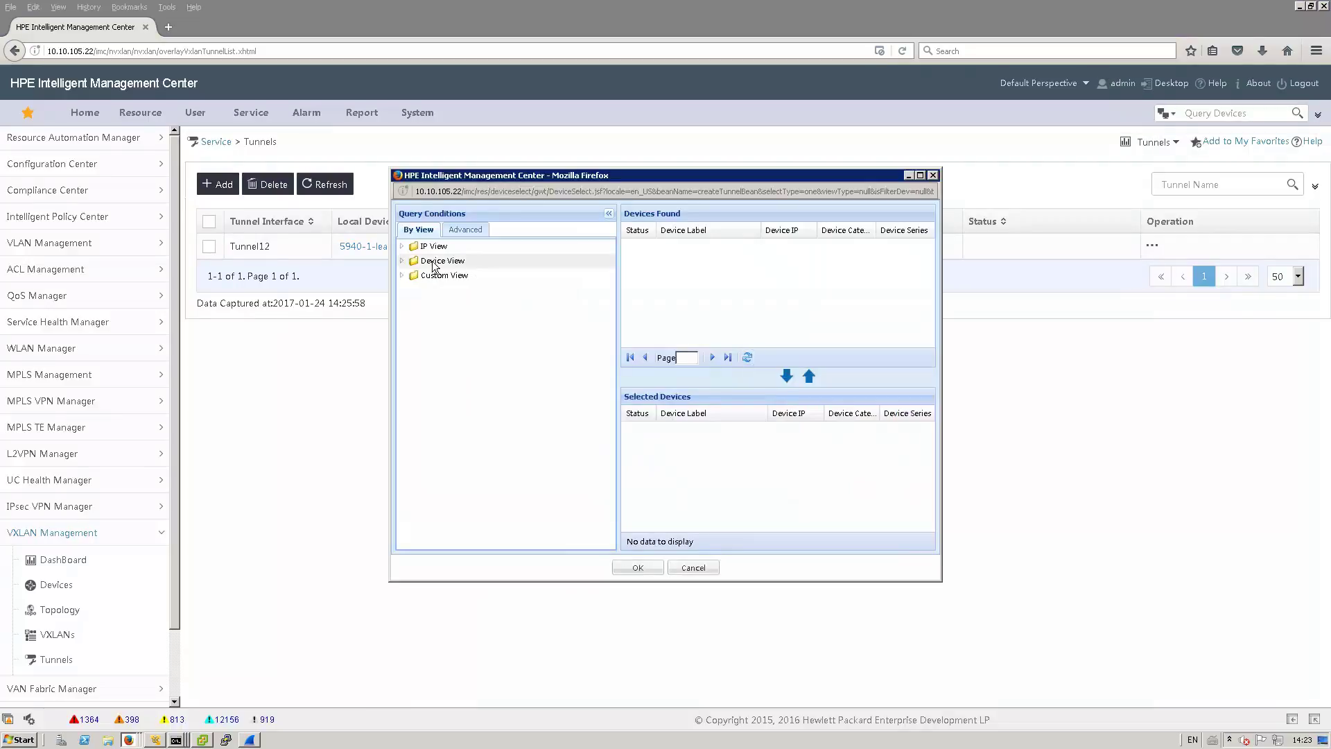
pyautogui.click(403, 262)
pyautogui.click(452, 290)
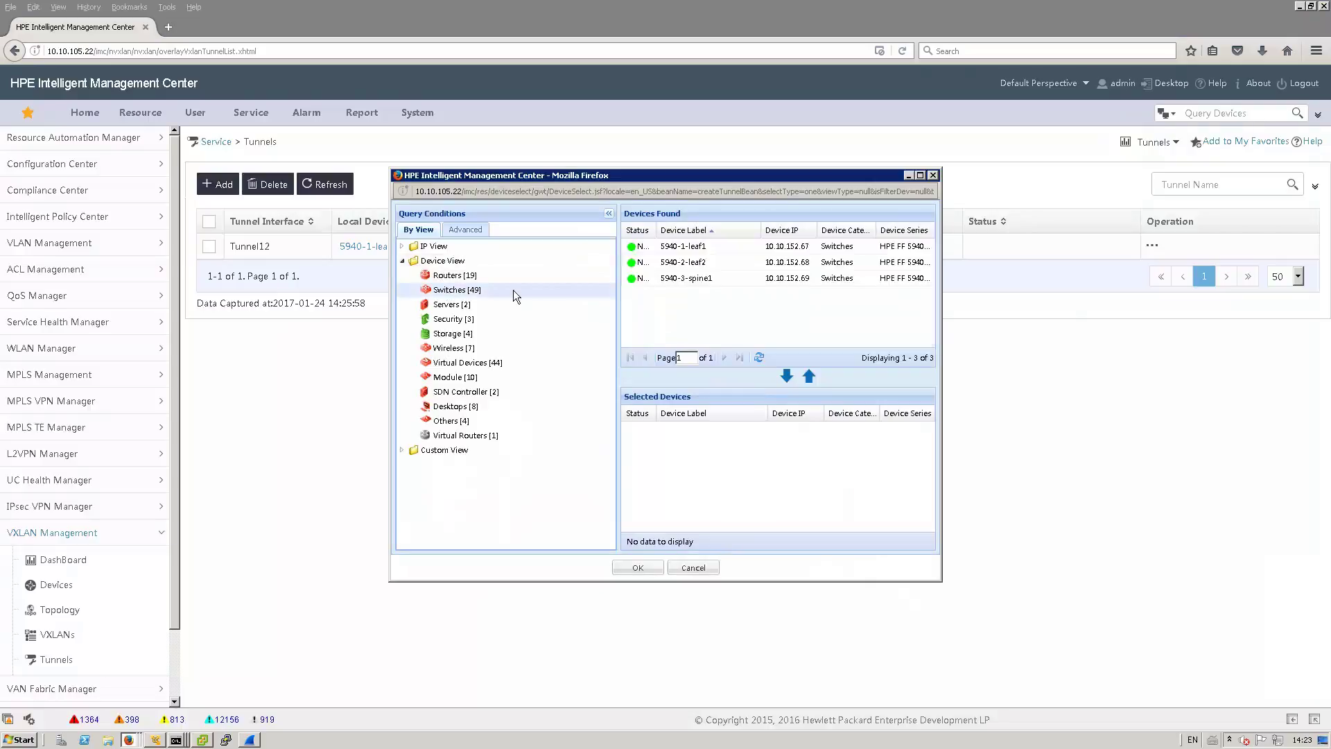
pyautogui.click(669, 268)
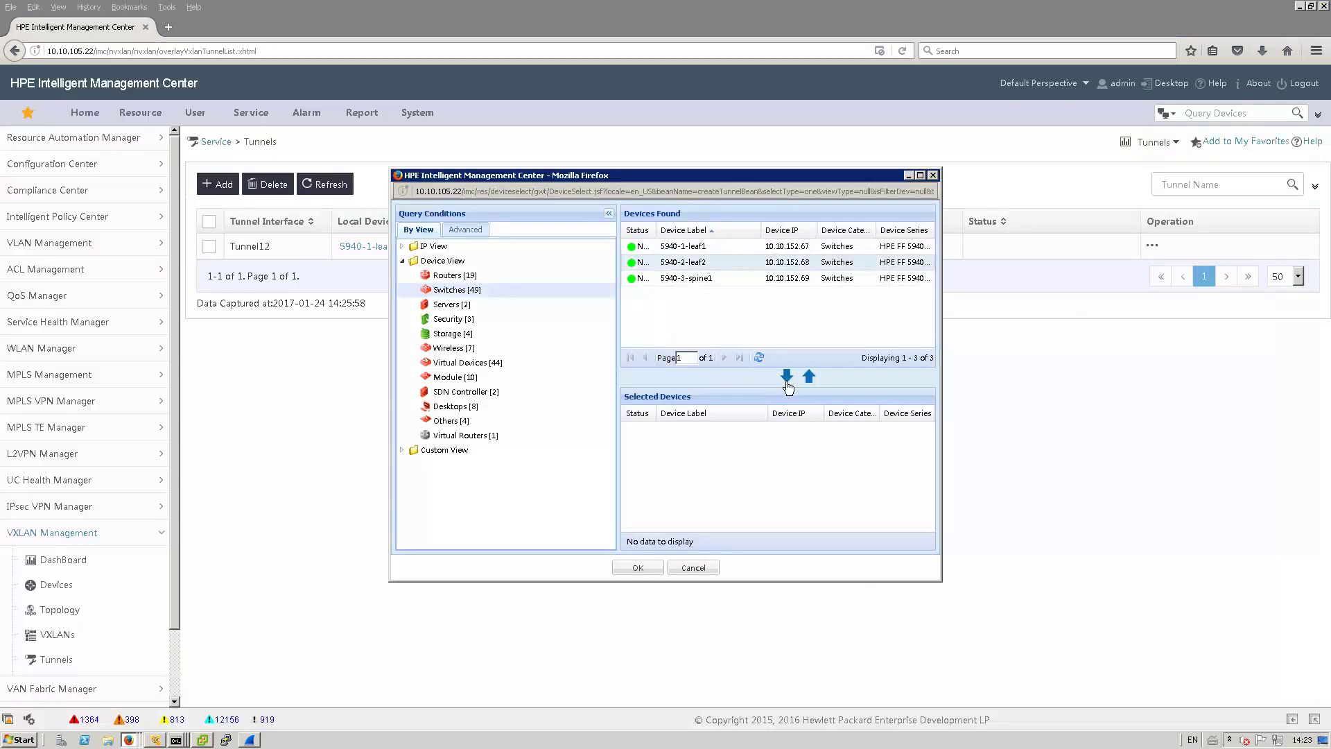
pyautogui.click(786, 376)
pyautogui.click(637, 567)
# - Set source 10.10.150.182 and destination 10.10.150.181, then add the tunnel
pyautogui.click(678, 380)
pyautogui.write('10.10')
pyautogui.click(654, 413)
pyautogui.click(655, 416)
pyautogui.write('10.10.')
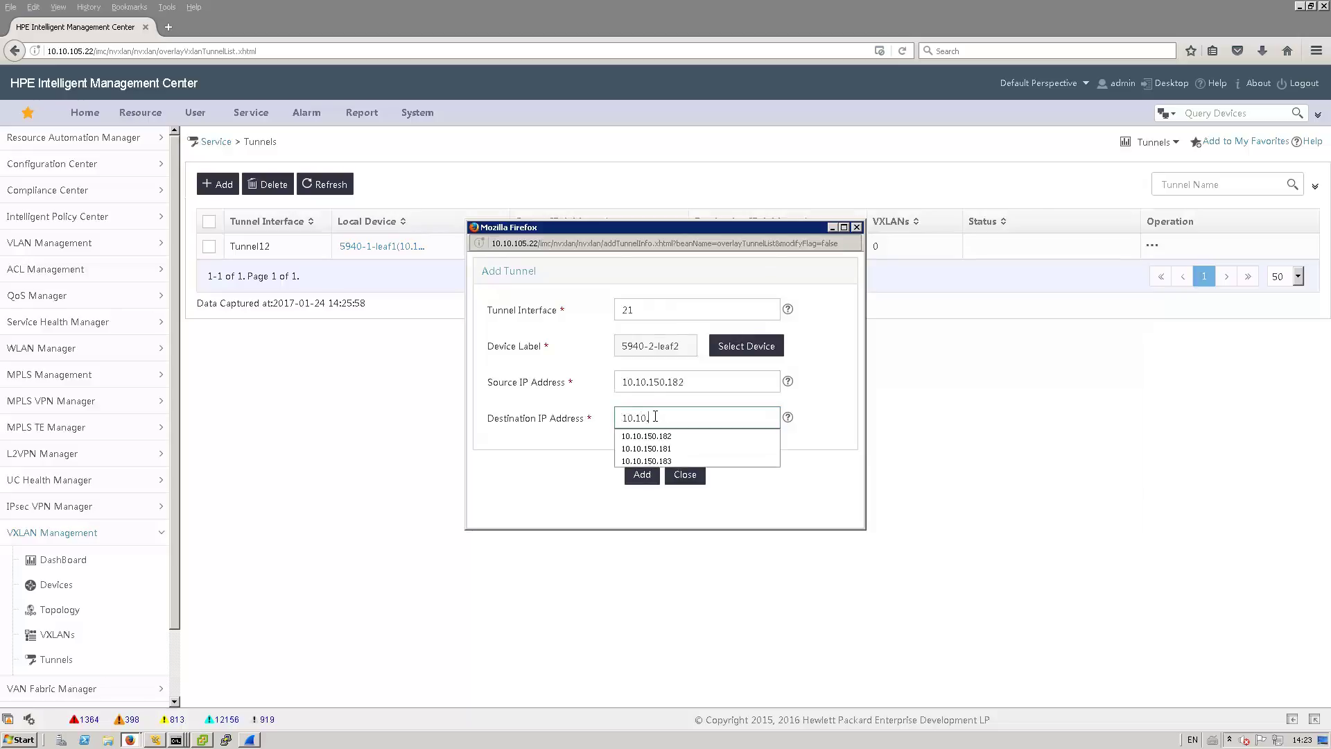
pyautogui.click(651, 449)
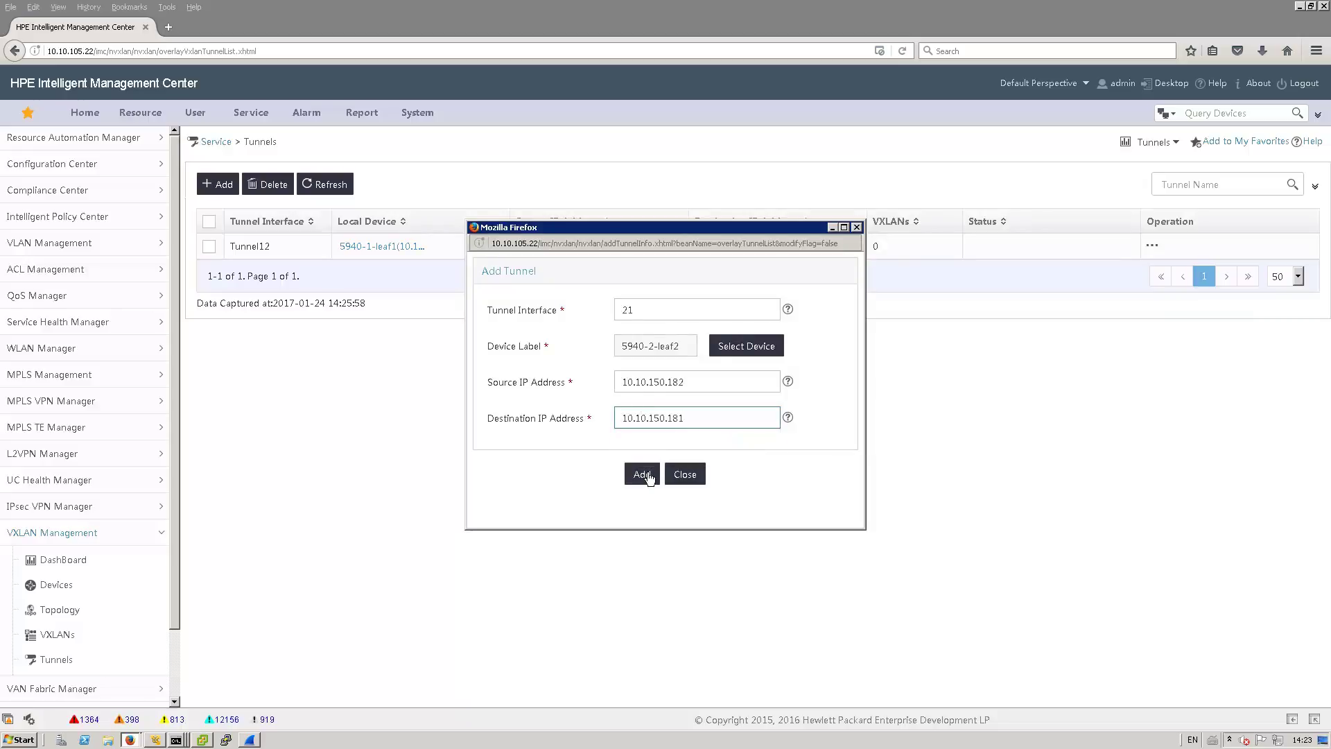
pyautogui.click(645, 475)
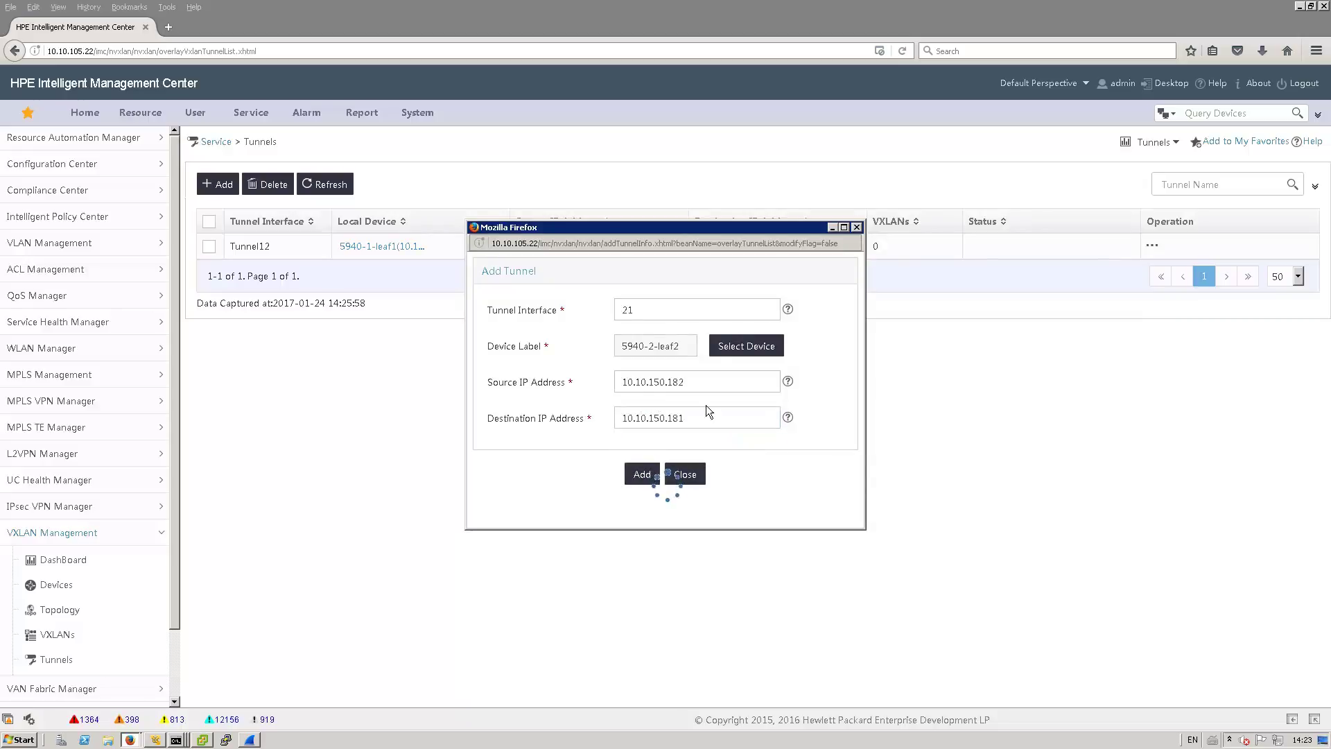
pyautogui.click(177, 740)
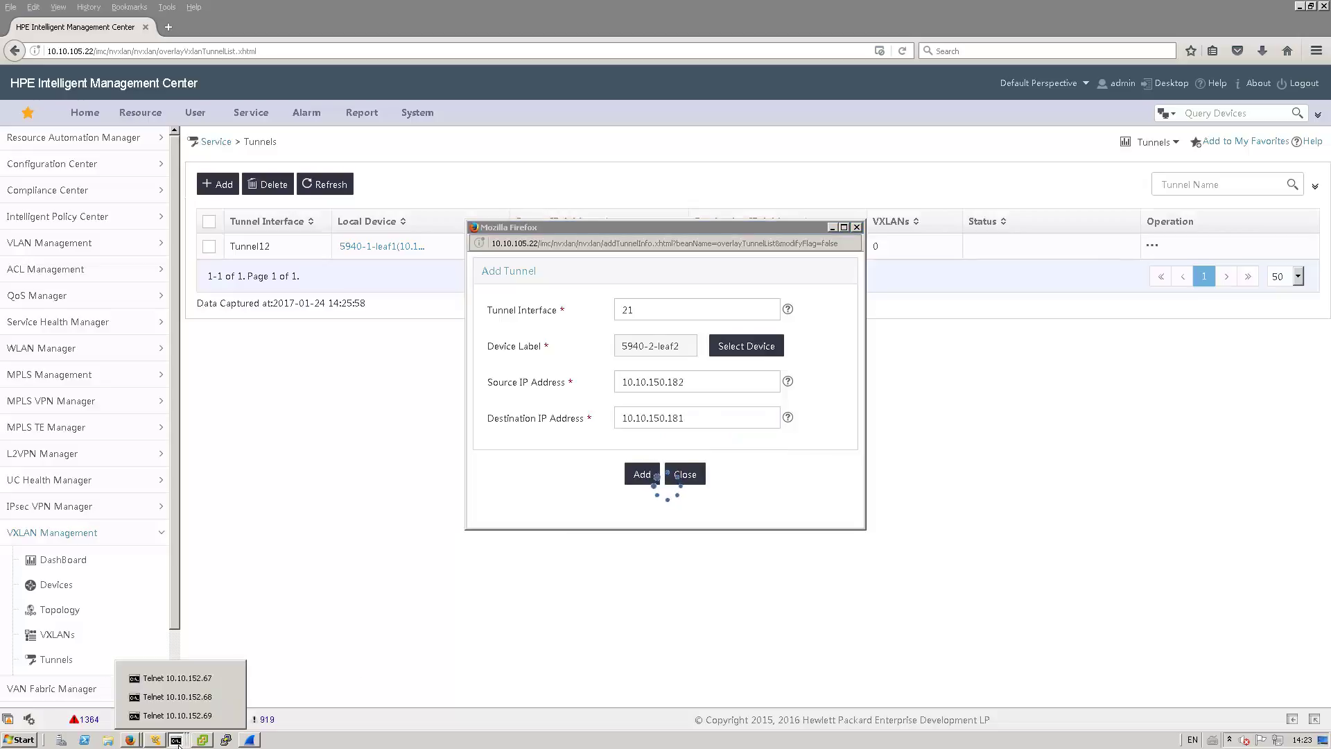
# - Page through leaf1's 'dis cu' output to the Tunnel12 section, then minimize the Telnet window
pyautogui.click(187, 688)
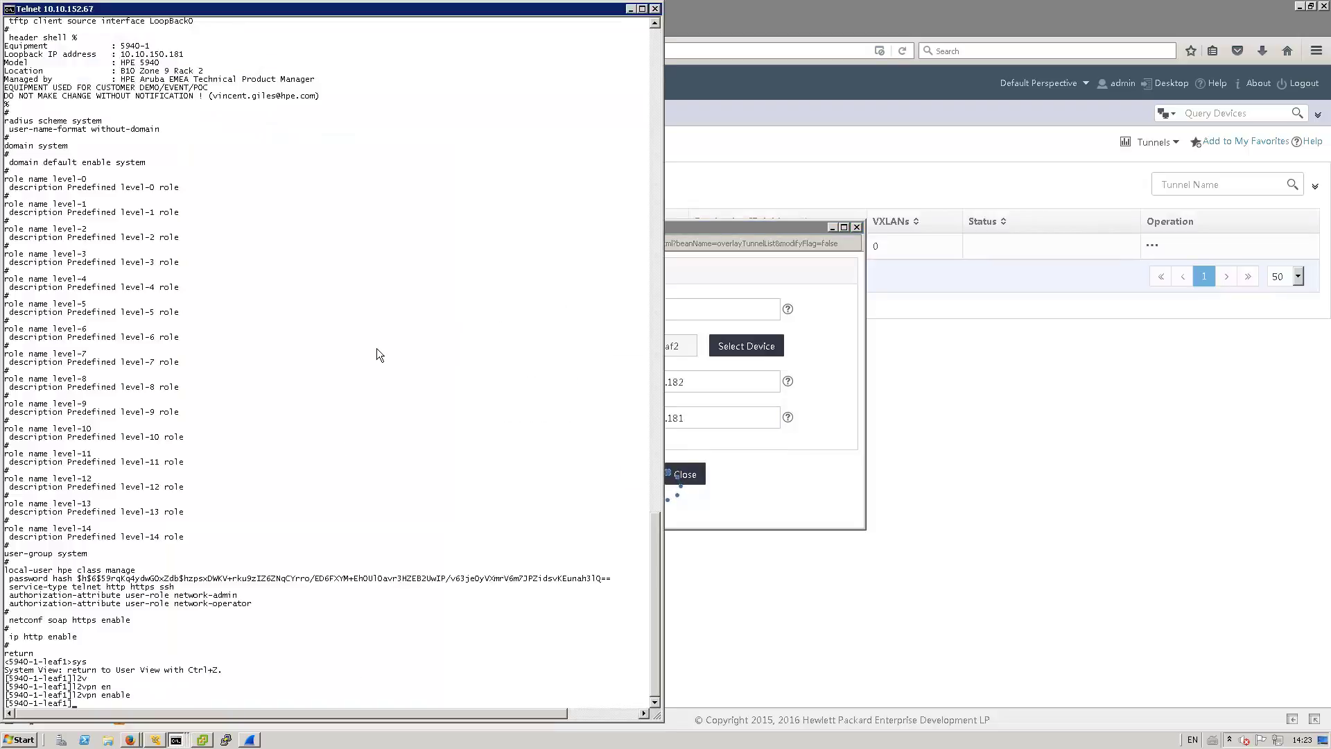
pyautogui.write('dis cu')
pyautogui.press('Return')
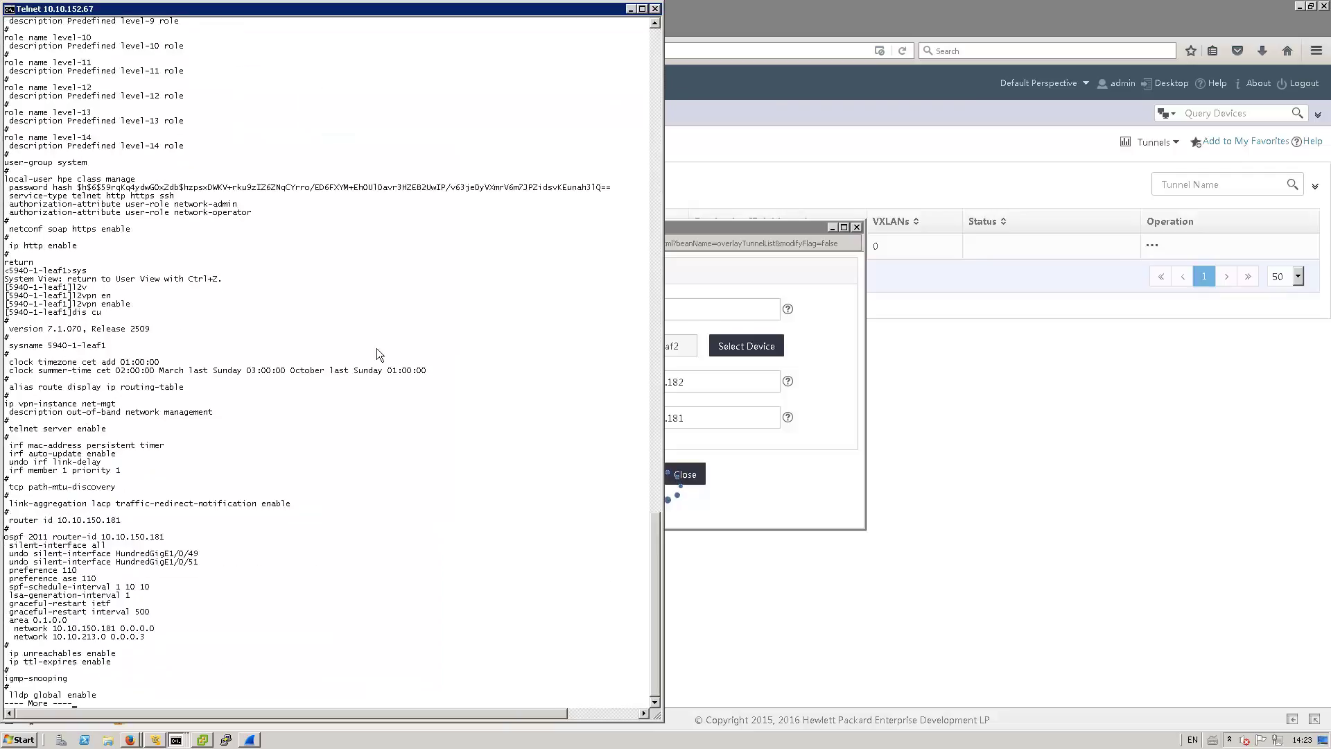
pyautogui.press('space')
pyautogui.press('space')
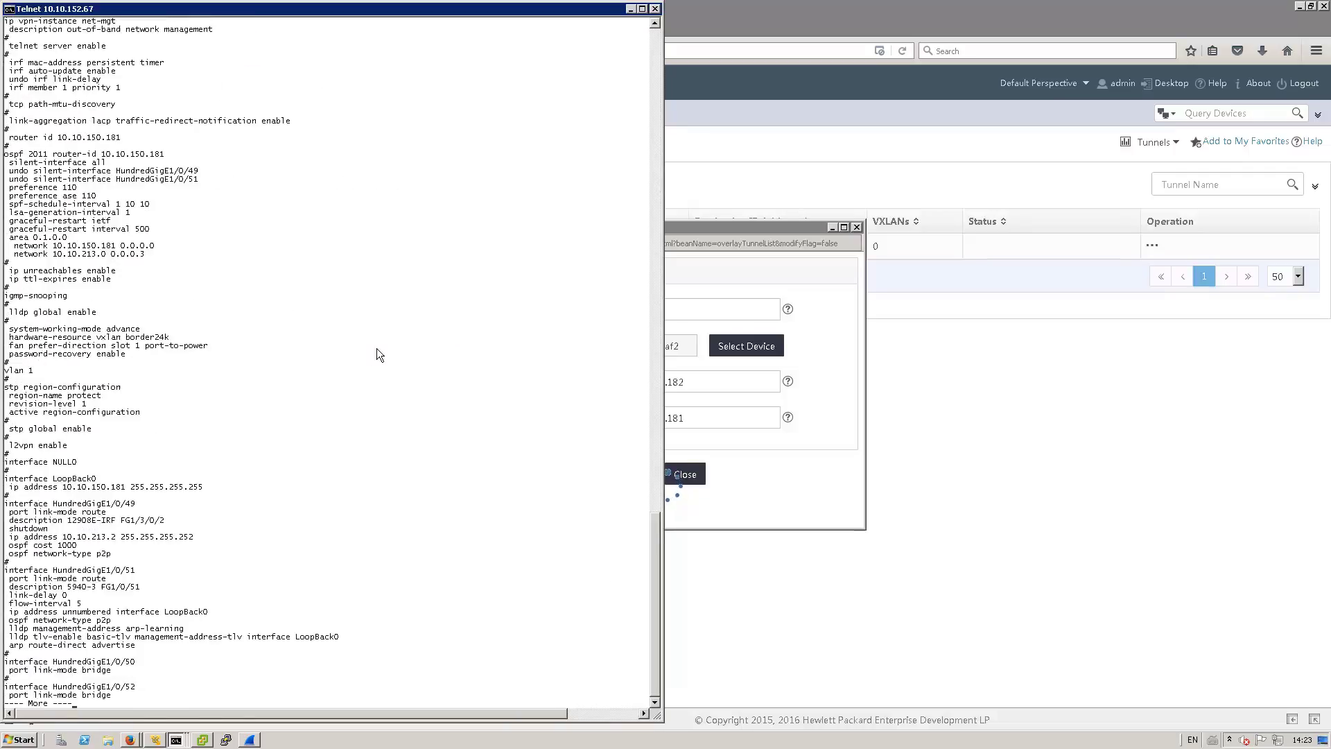
pyautogui.press('space')
pyautogui.press('space')
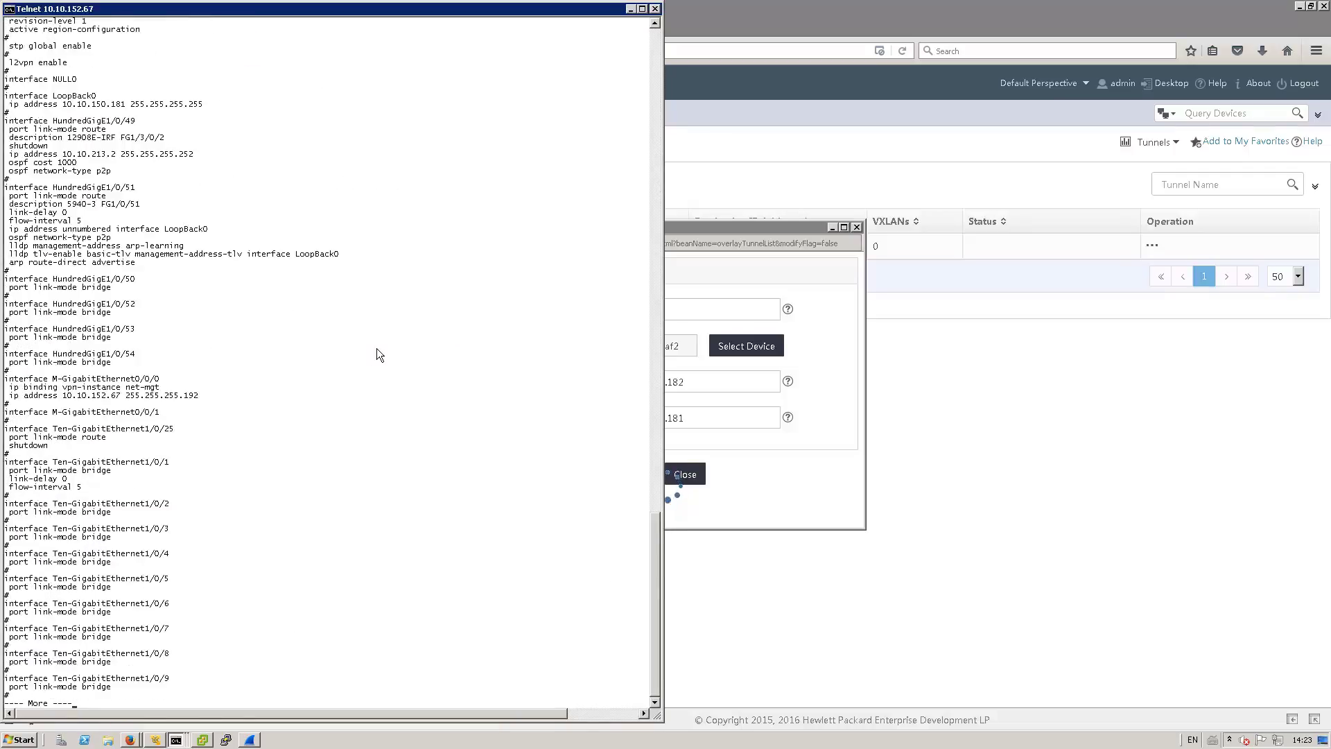
pyautogui.press('space')
pyautogui.press('space')
pyautogui.press('space')
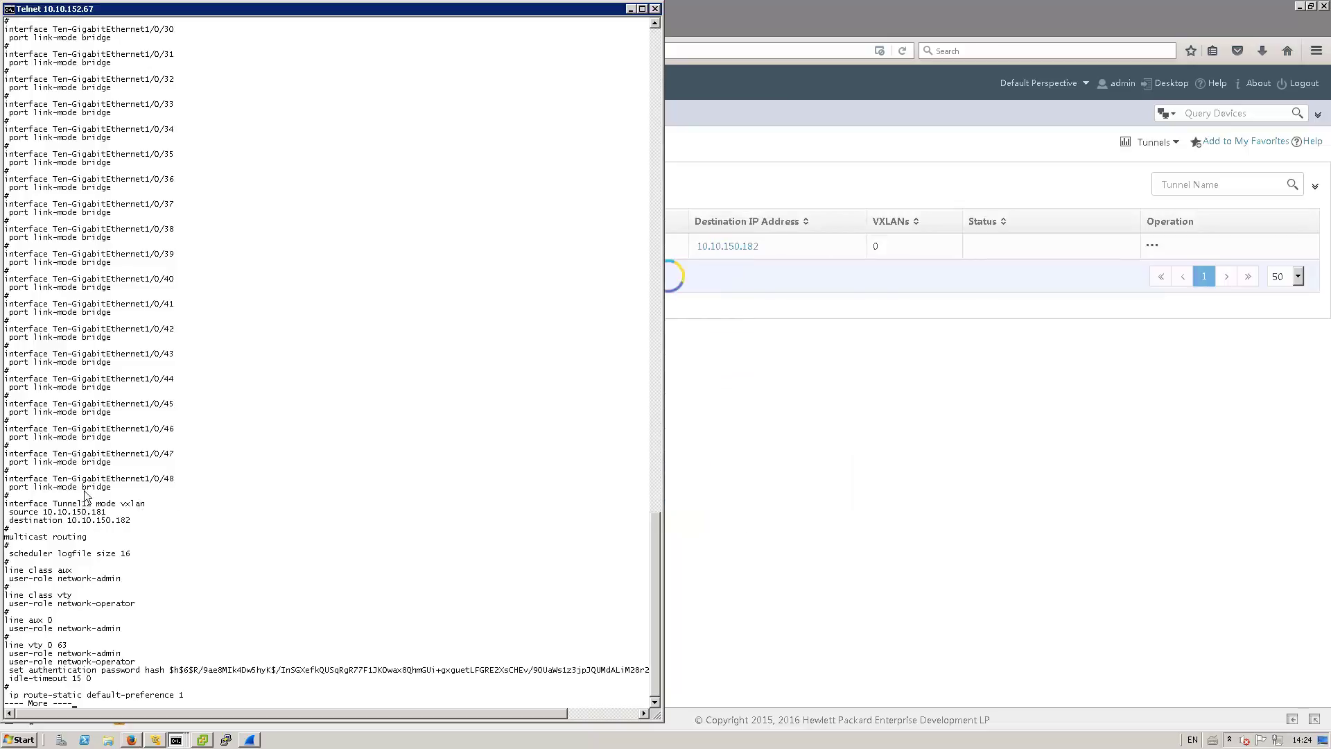
pyautogui.click(630, 10)
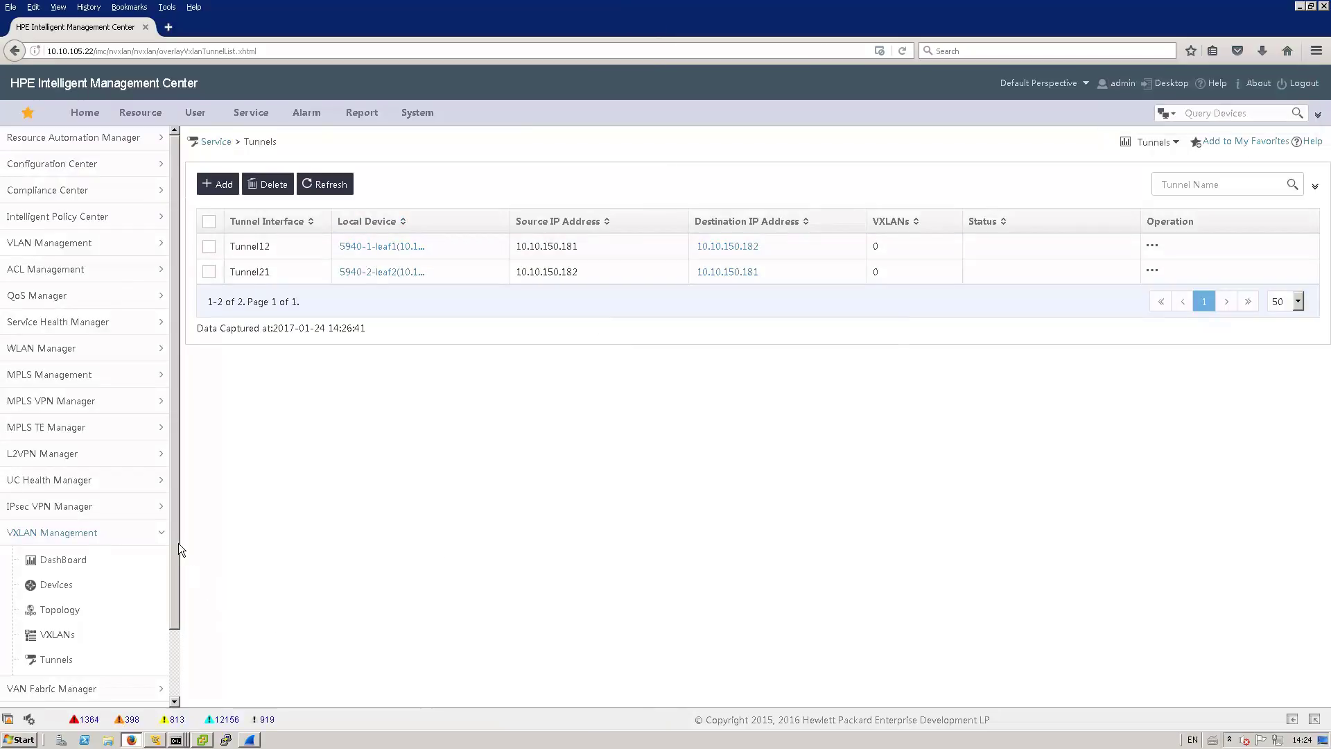
# - Select all three VXLAN devices and set Local-MAC change logging and Remote-MAC learning to Yes in Global Settings
pyautogui.click(46, 586)
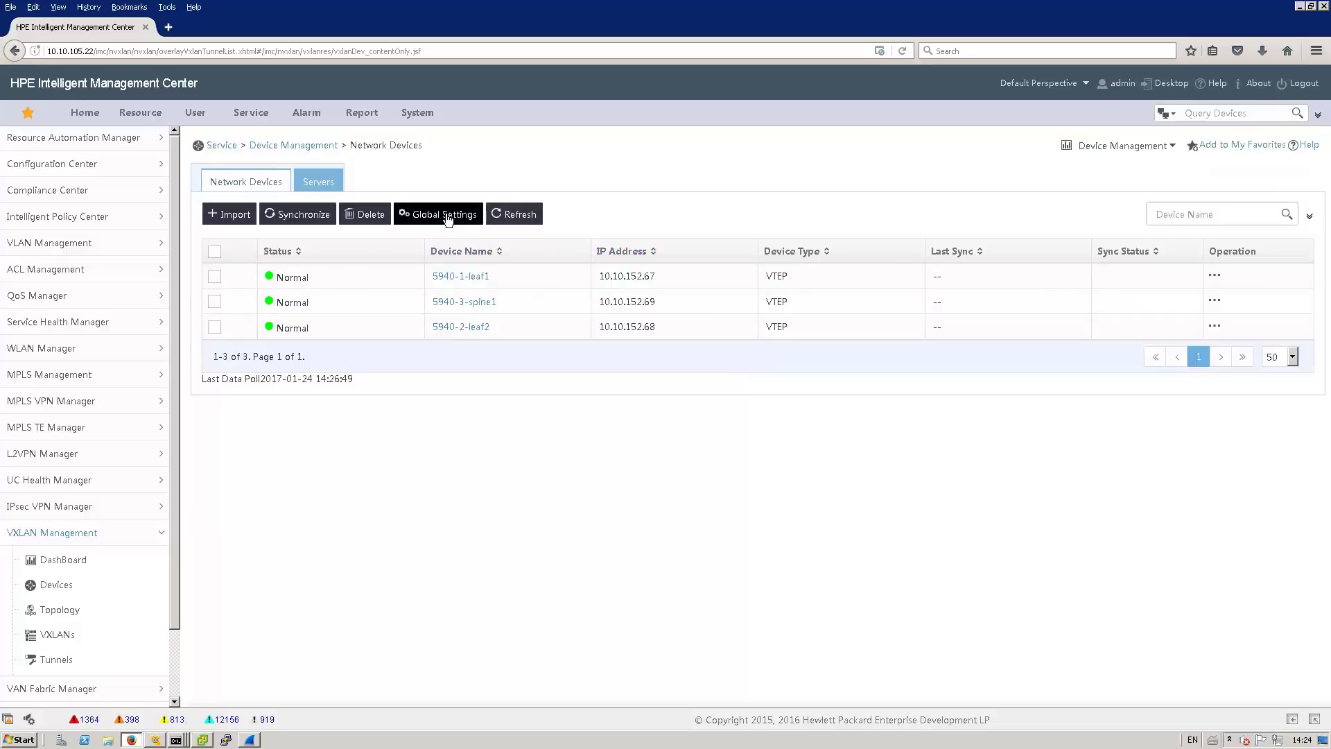
pyautogui.click(447, 214)
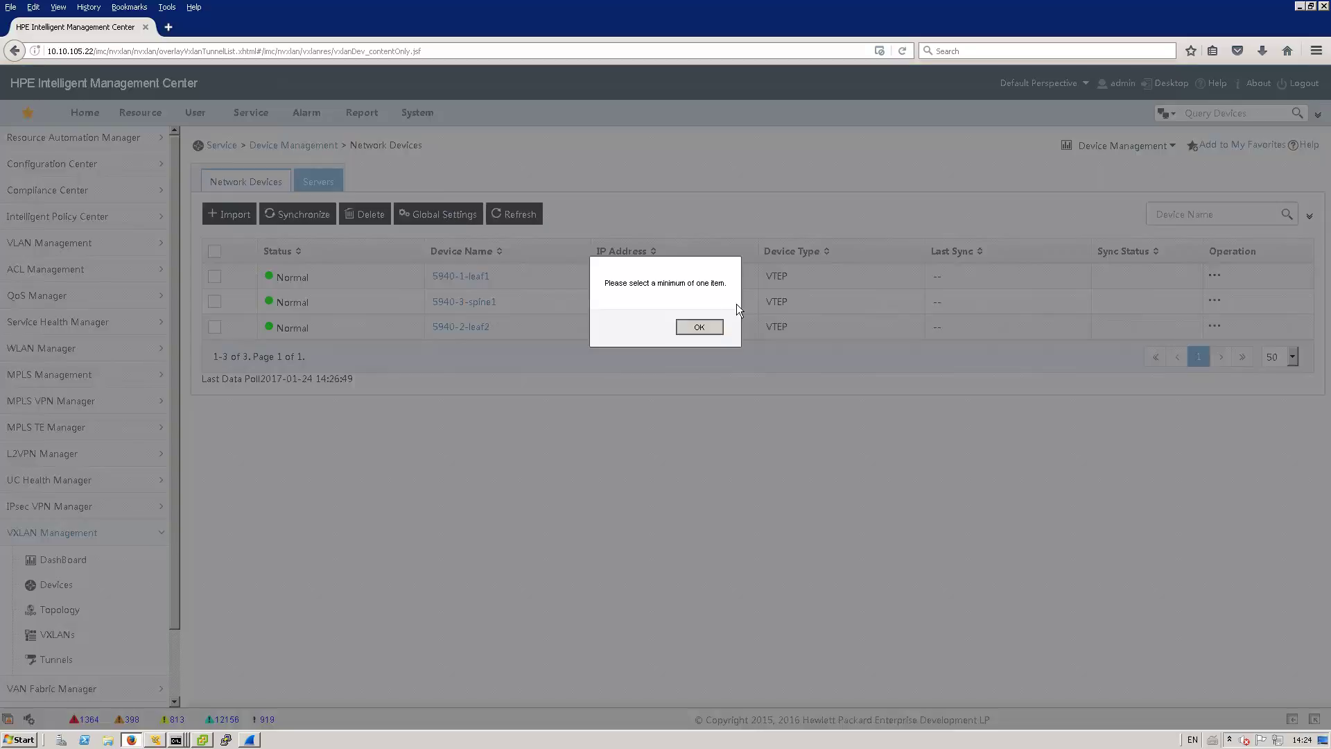
pyautogui.press('Return')
pyautogui.click(214, 251)
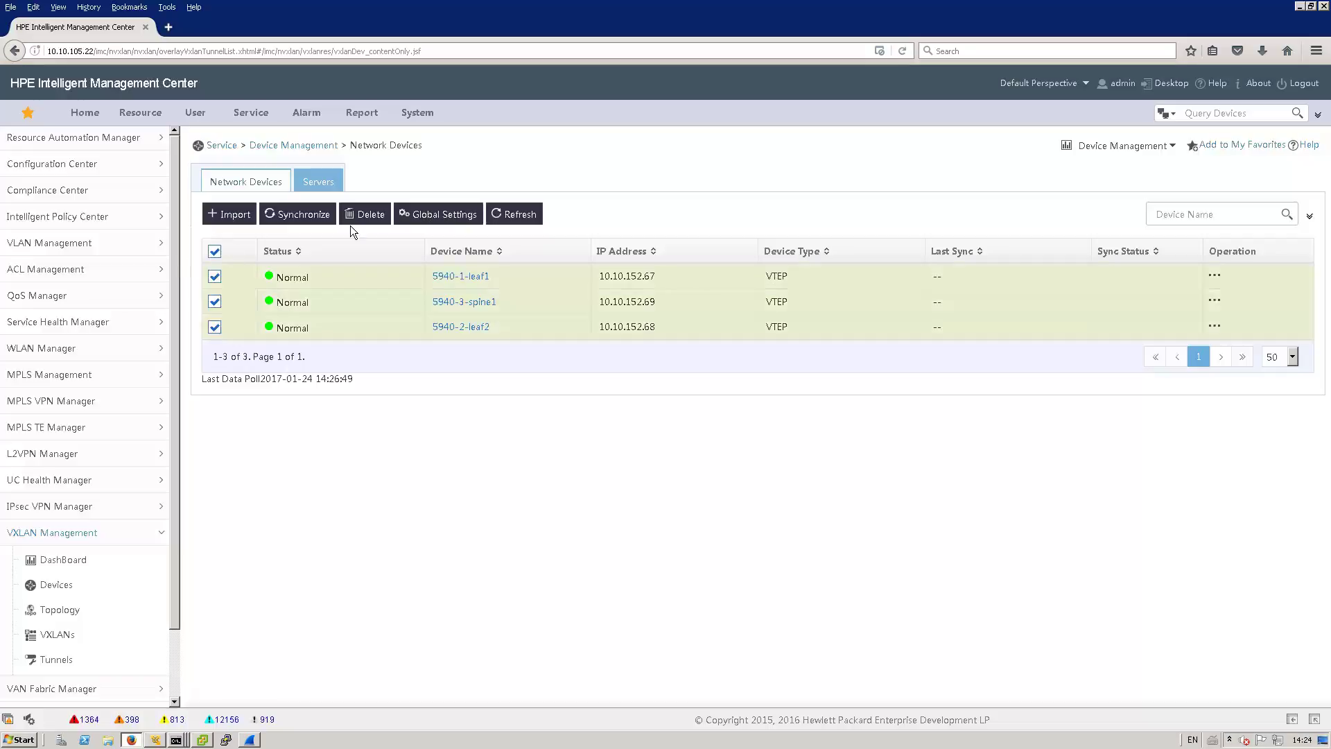
pyautogui.click(443, 214)
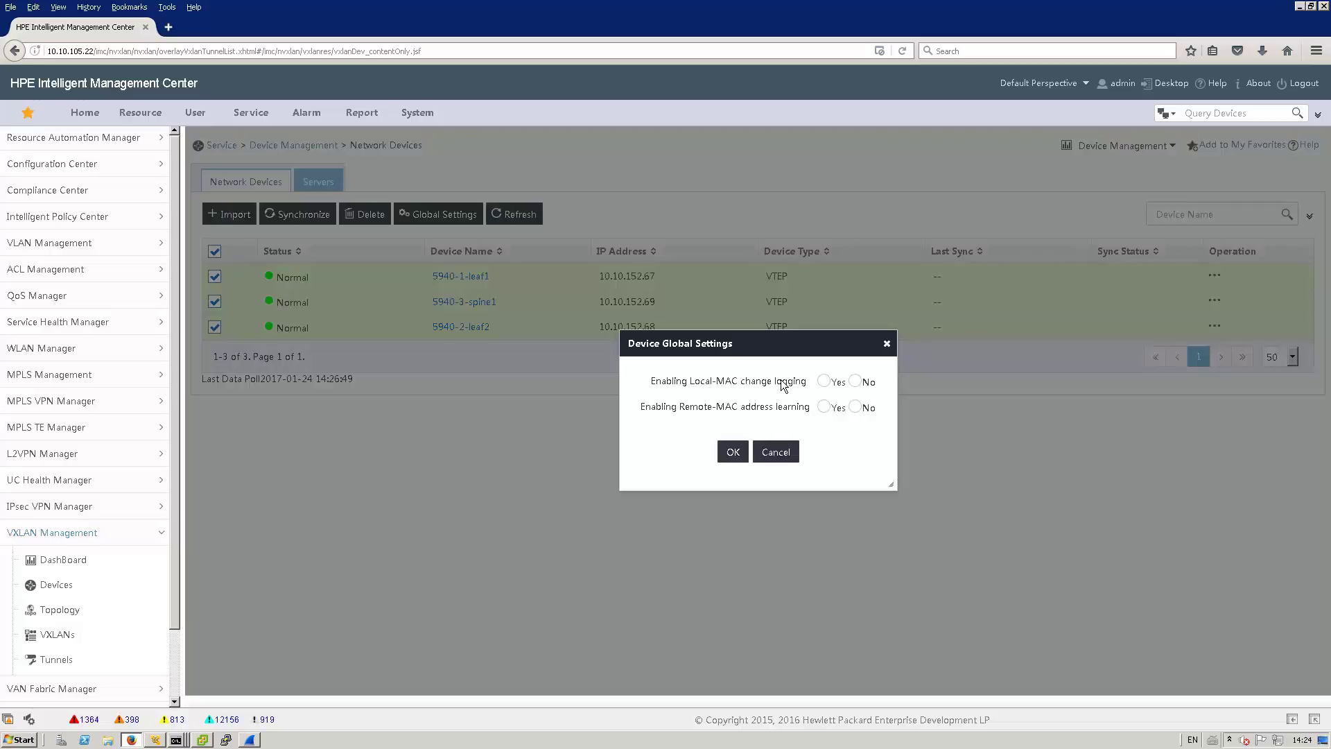
pyautogui.click(825, 381)
pyautogui.click(825, 411)
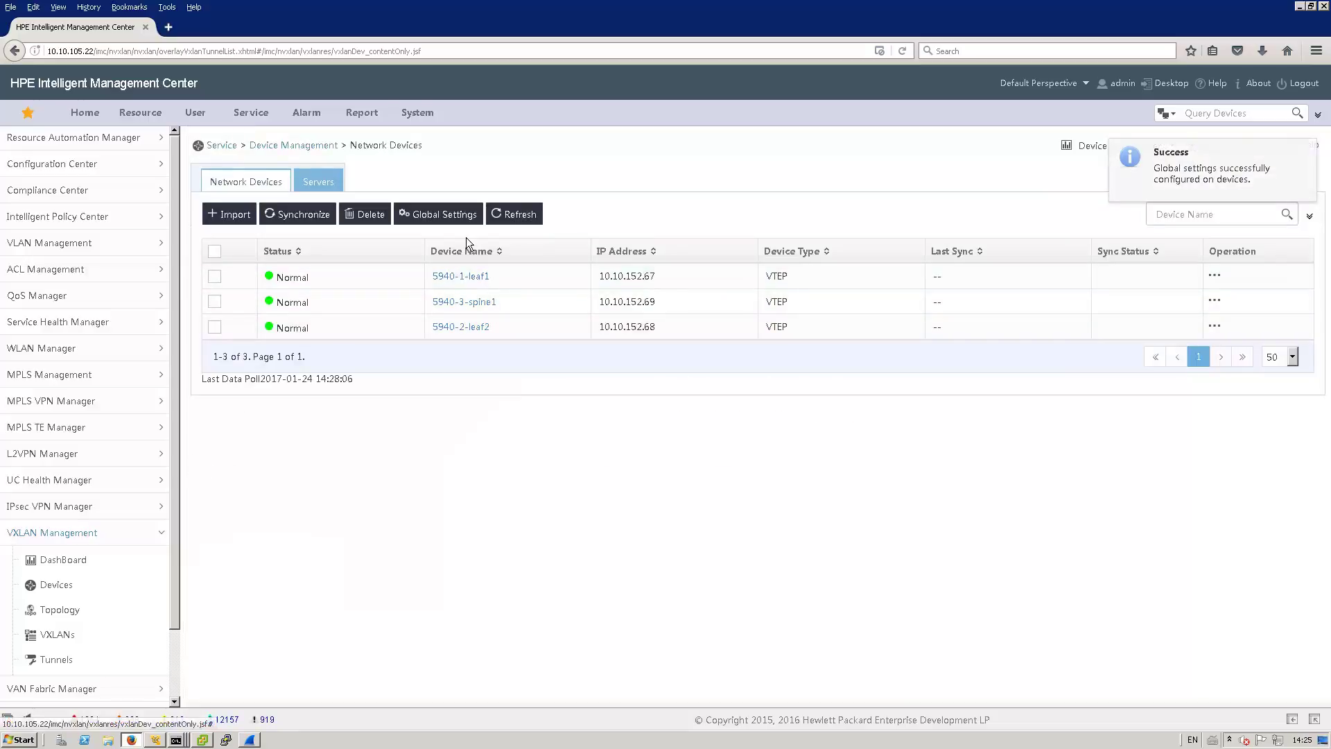
pyautogui.moveTo(176, 493); pyautogui.dragTo(160, 546)
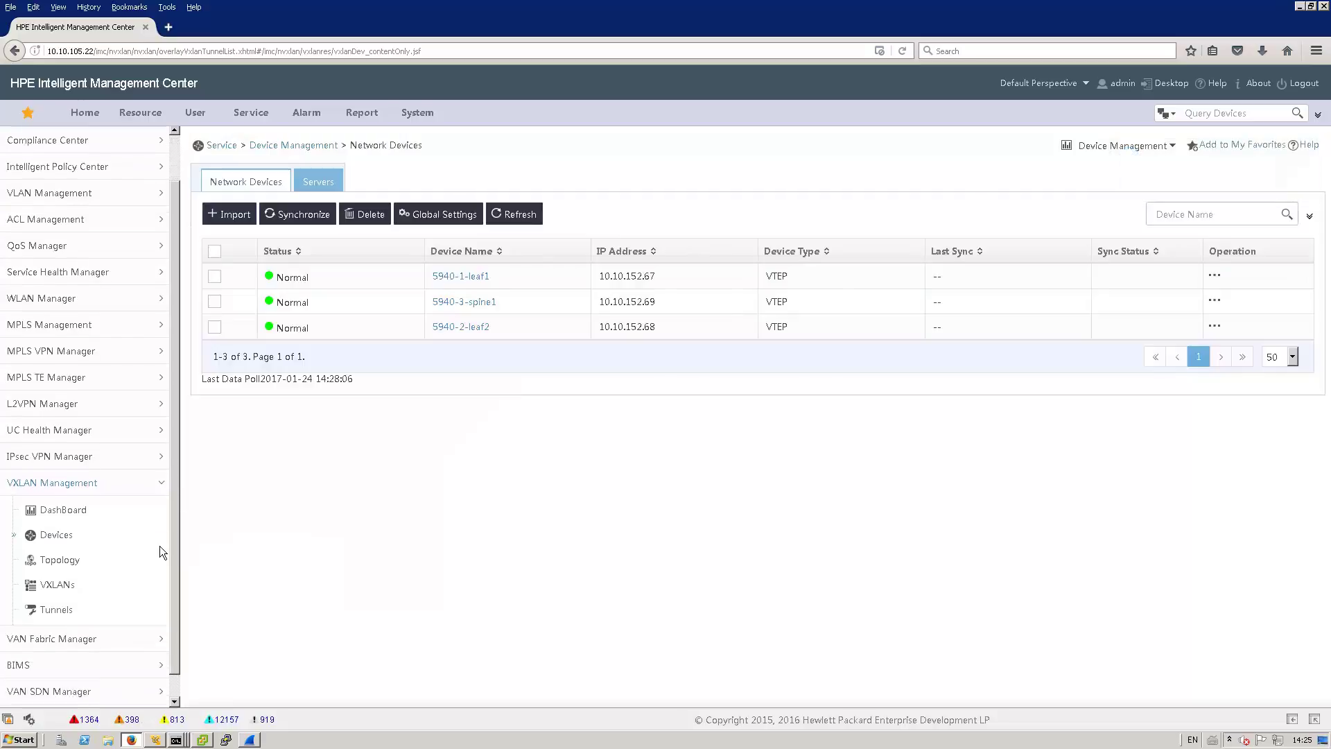
# - Start a new VXLAN and VSI entry and select switch 5940-1-leaf1 as its device
pyautogui.click(54, 588)
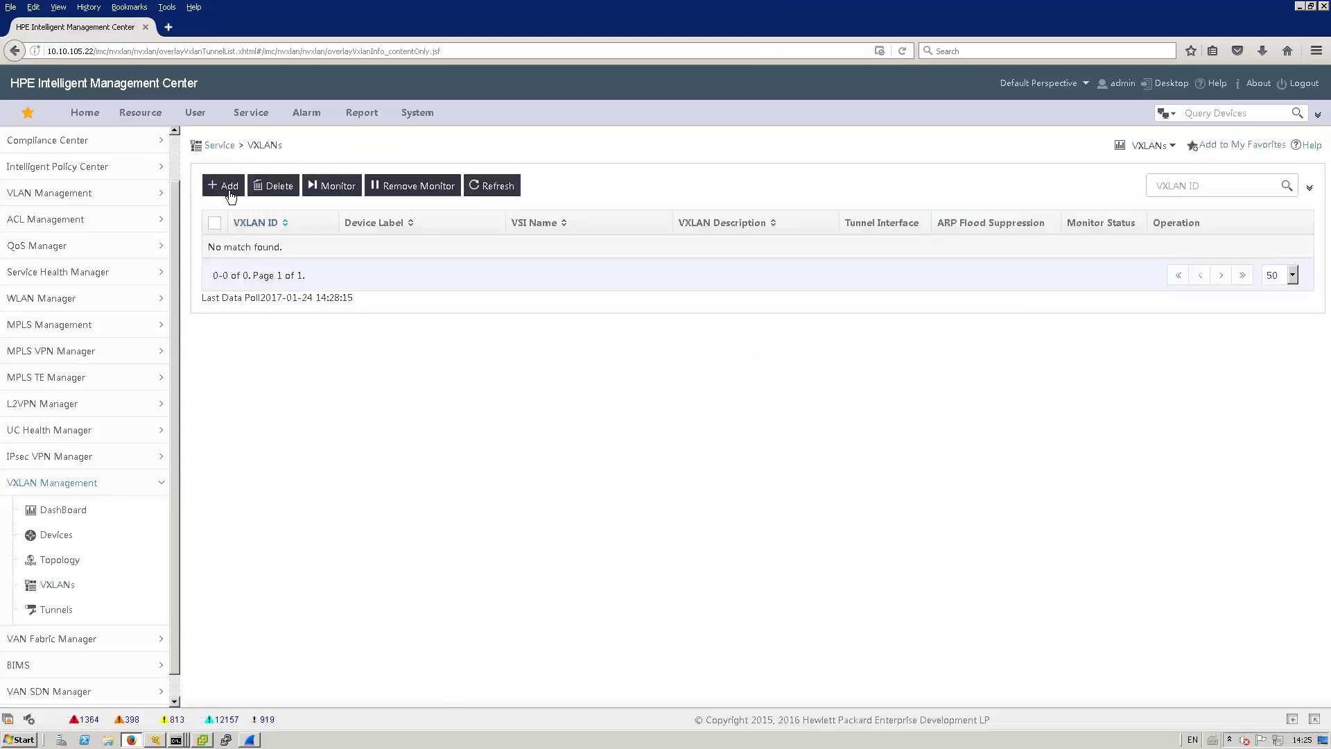
pyautogui.click(229, 188)
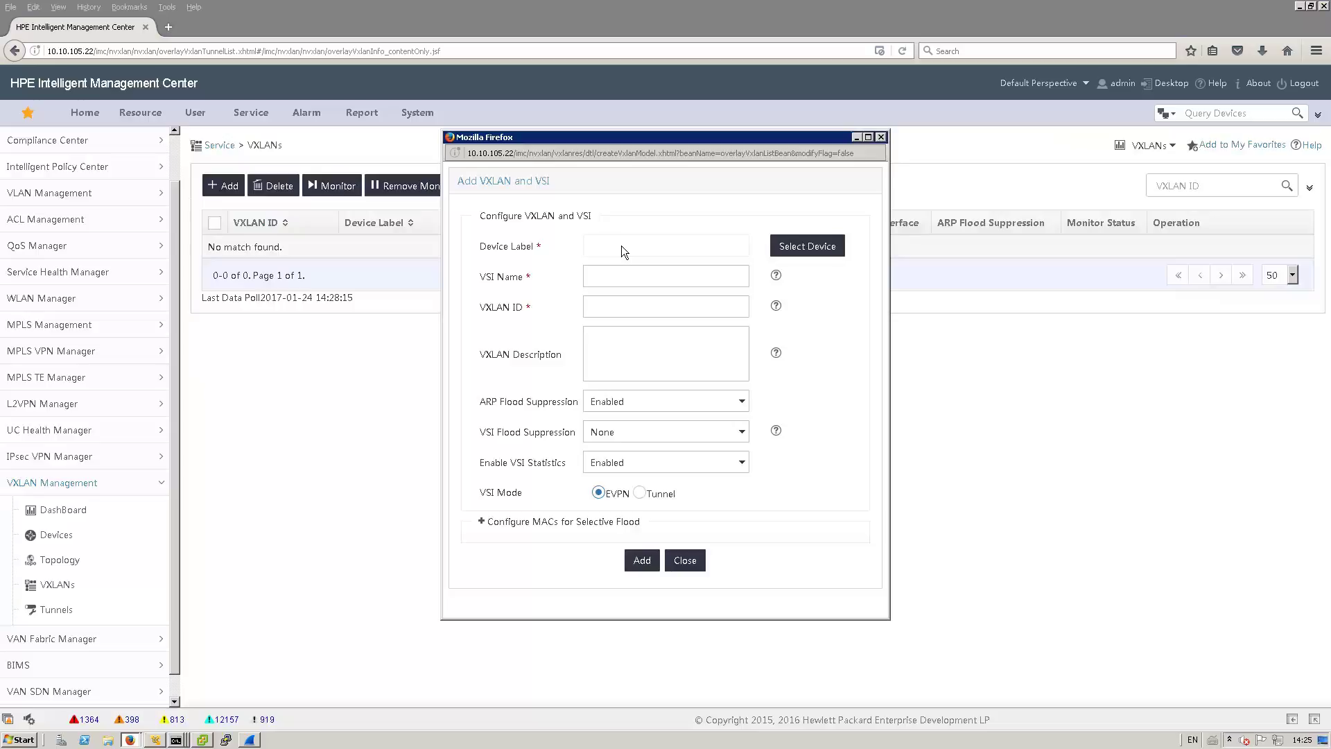
pyautogui.click(785, 249)
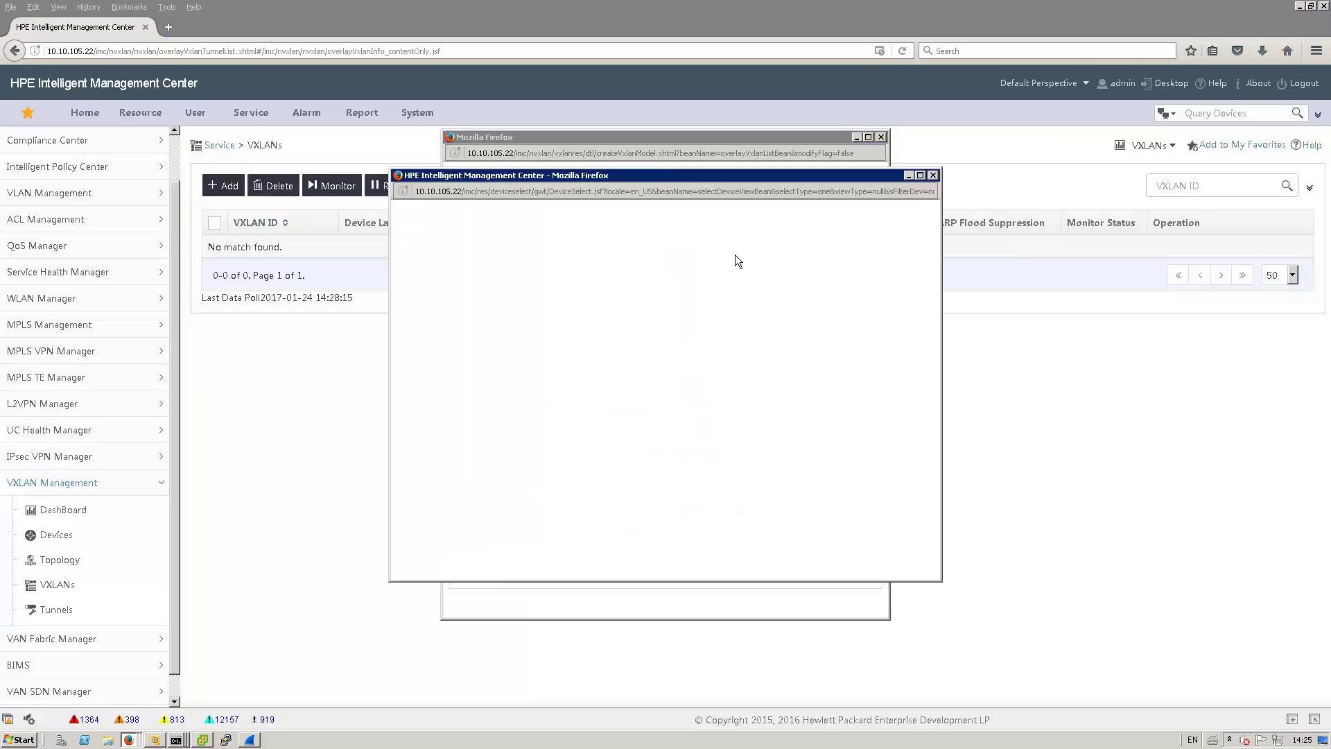
pyautogui.click(403, 262)
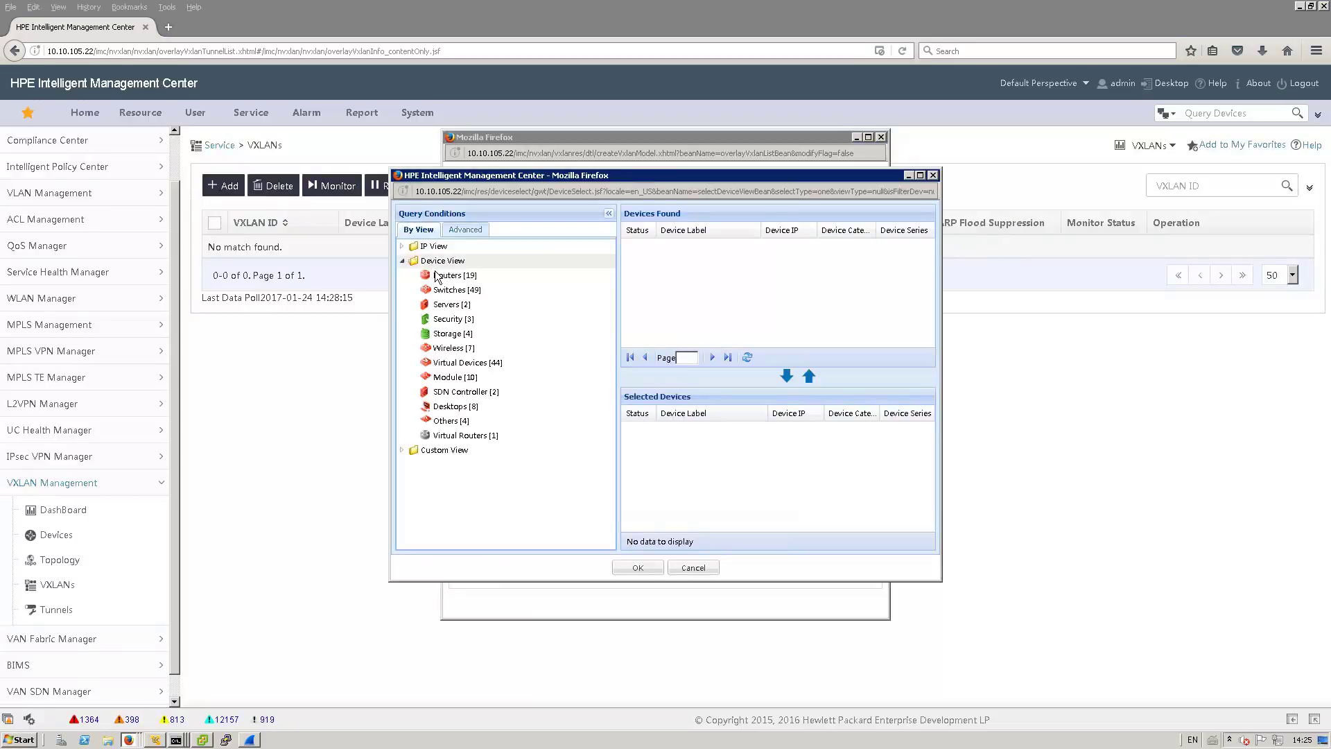
pyautogui.click(456, 290)
pyautogui.click(704, 248)
pyautogui.click(786, 376)
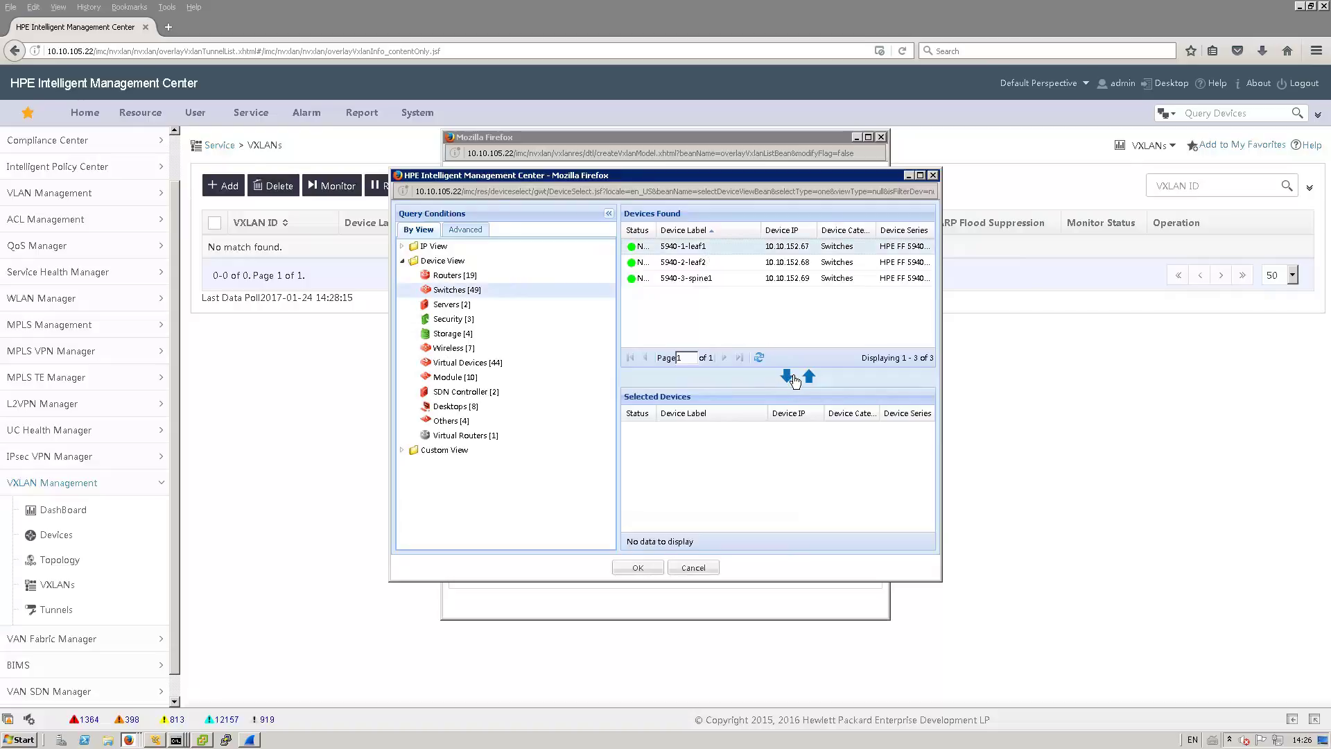
pyautogui.click(637, 567)
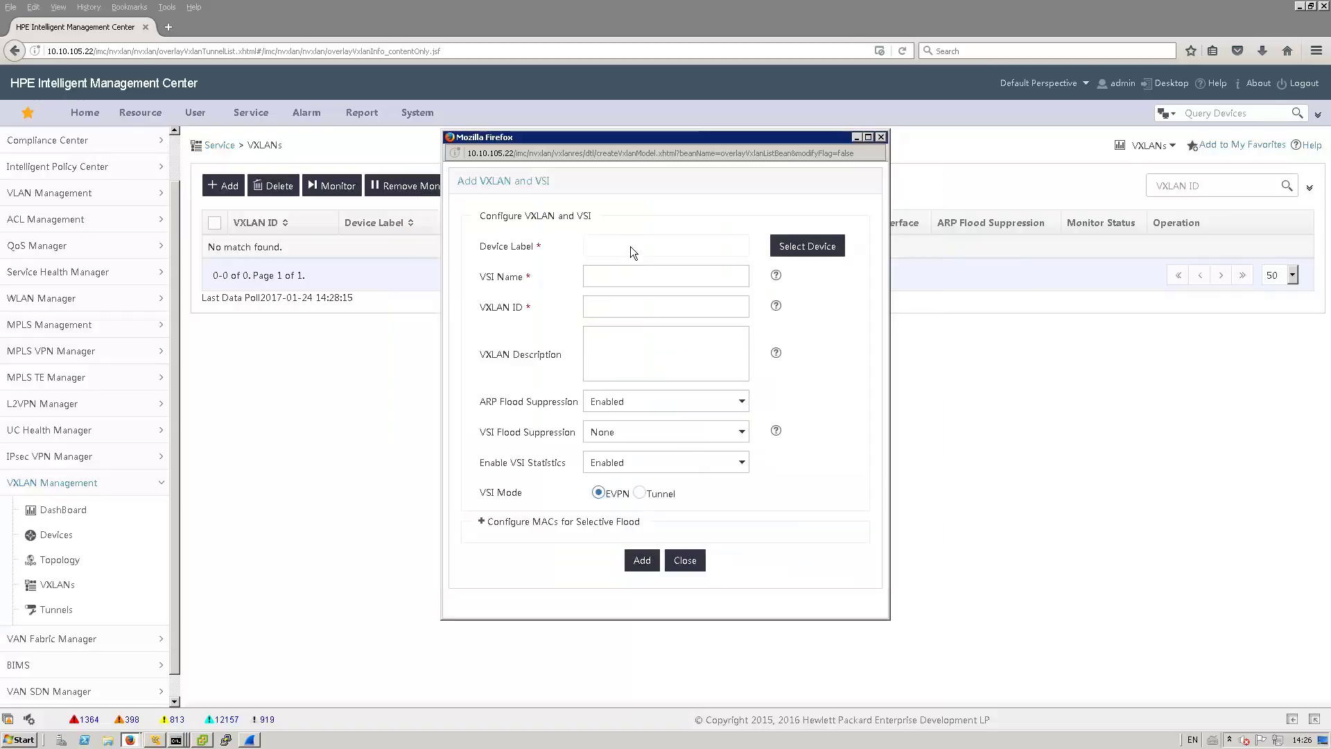
# - Enter Tenant3 as the VSI name
pyautogui.click(624, 274)
pyautogui.press('Down')
pyautogui.click(608, 282)
pyautogui.write('Te')
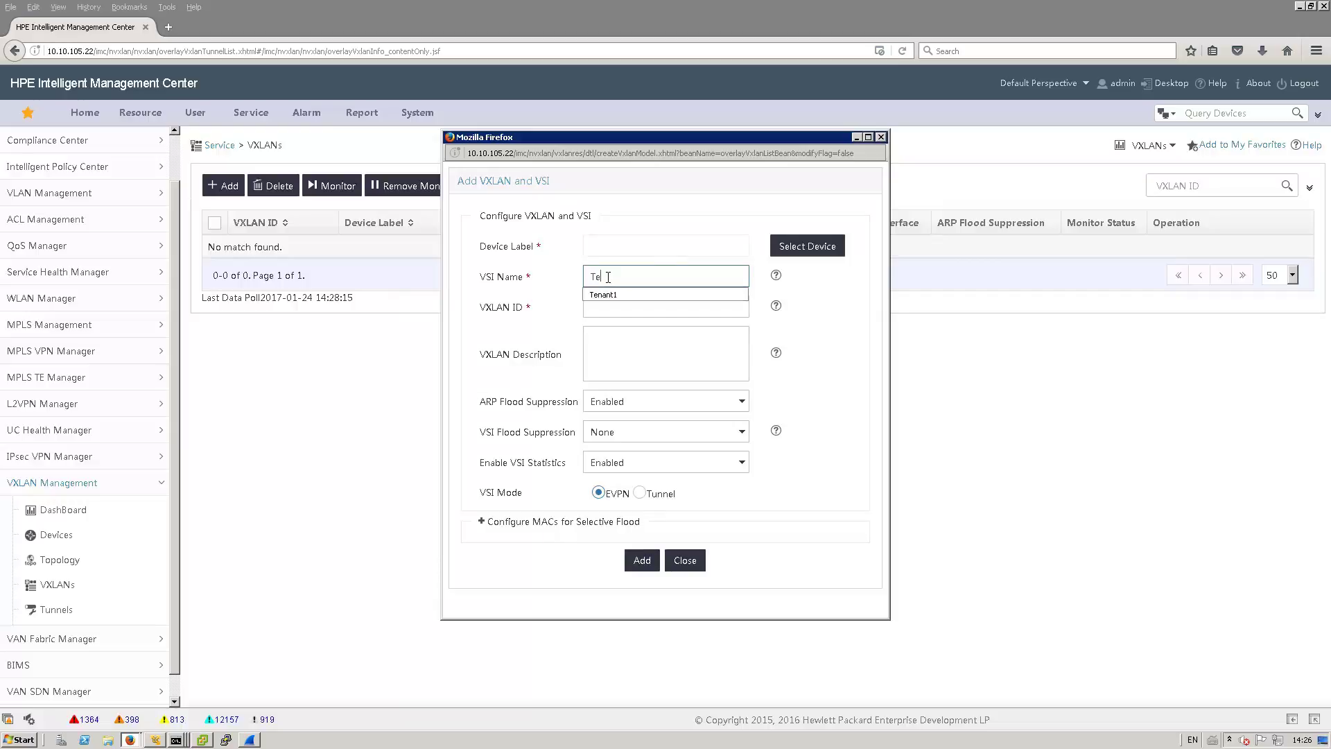
pyautogui.write('nant1')
pyautogui.press('BackSpace')
pyautogui.press('BackSpace')
pyautogui.press('BackSpace')
pyautogui.press('BackSpace')
pyautogui.press('BackSpace')
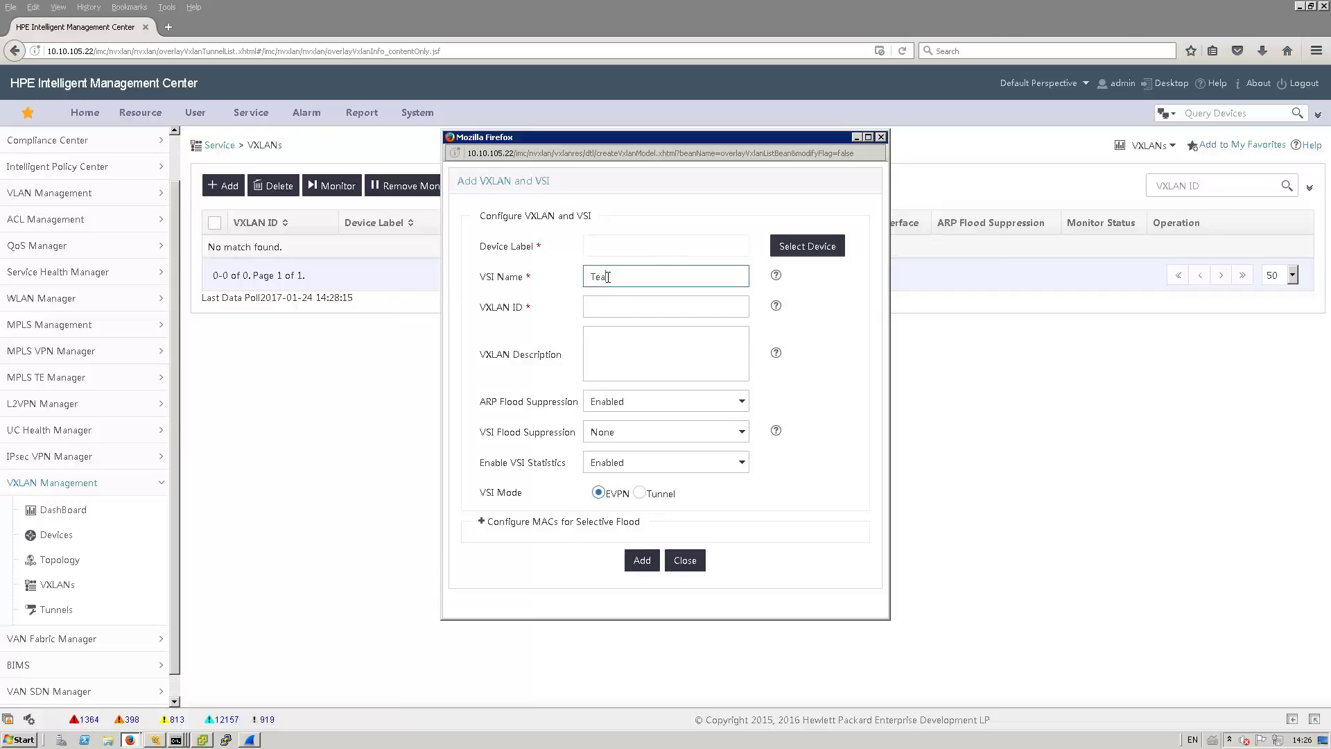
pyautogui.write('nant')
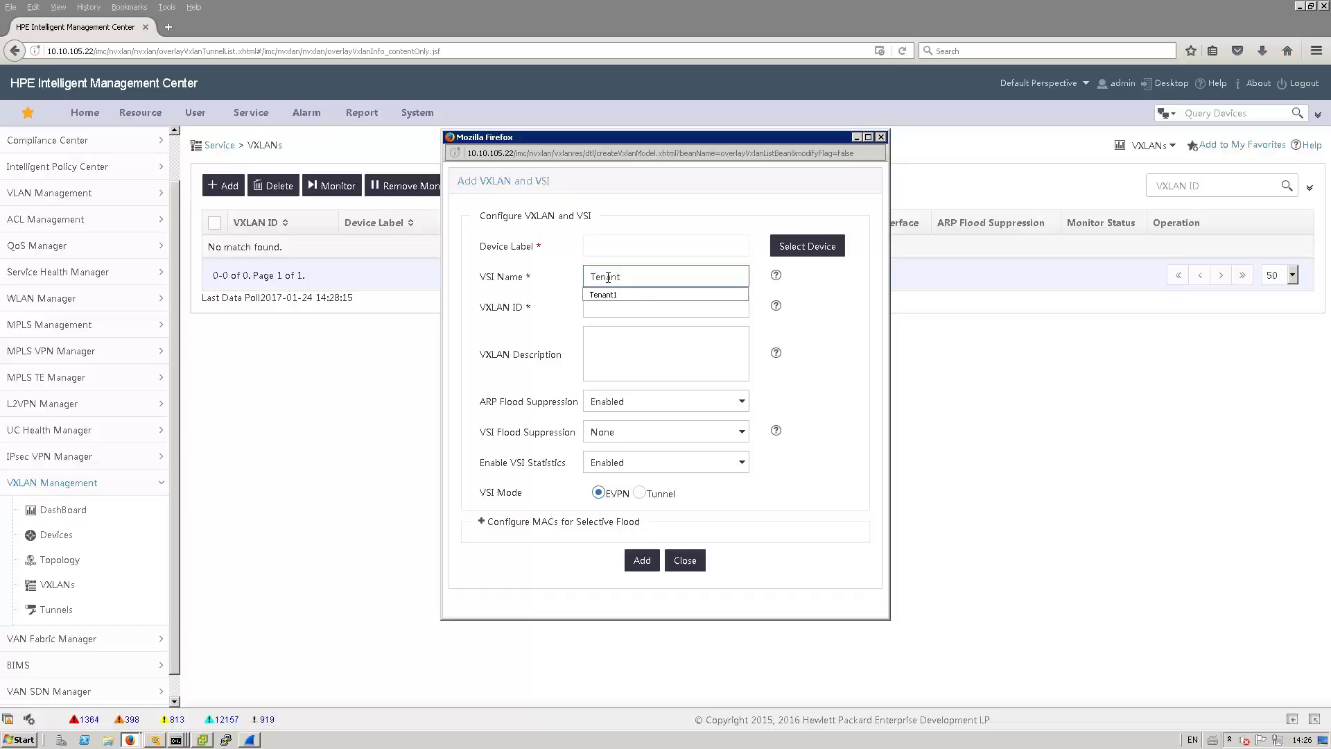
pyautogui.write('3')
pyautogui.click(604, 310)
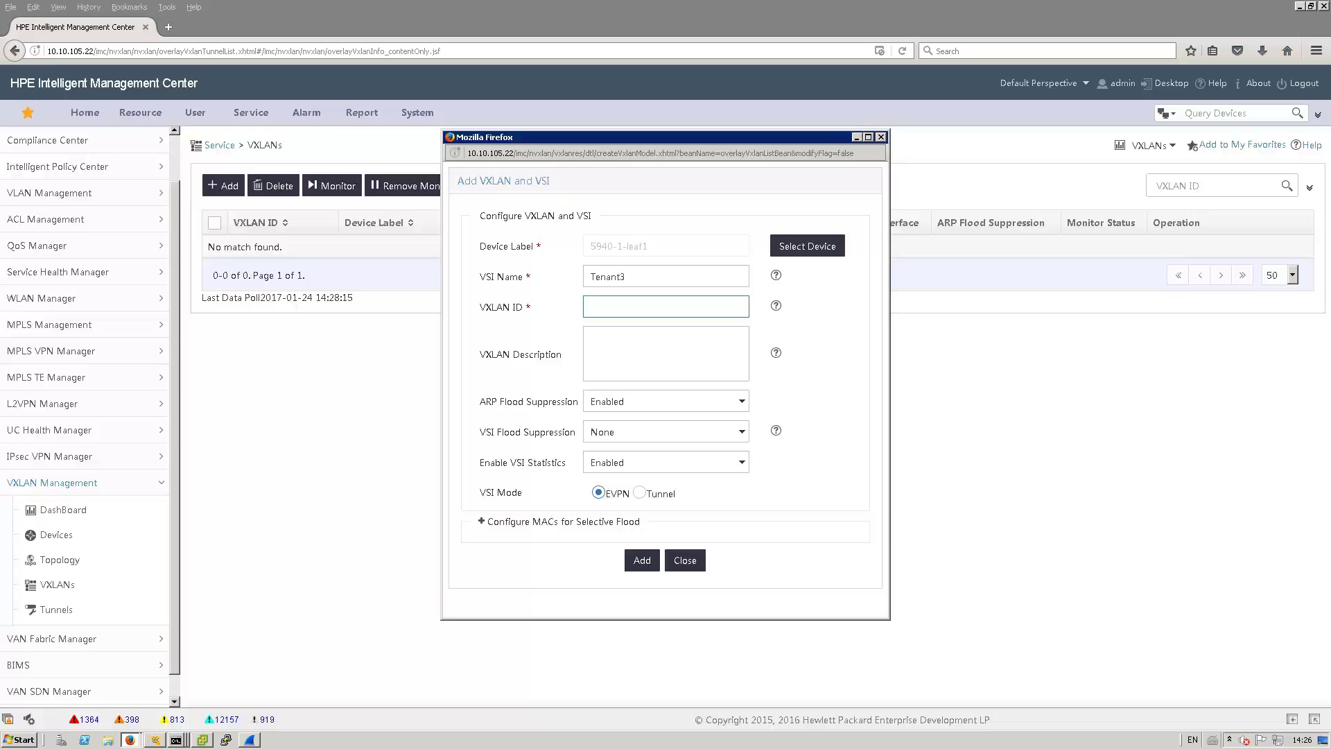
# - Enter VXLAN ID 30010 with the description 'VXLAN demo'
pyautogui.click(614, 304)
pyautogui.write('300')
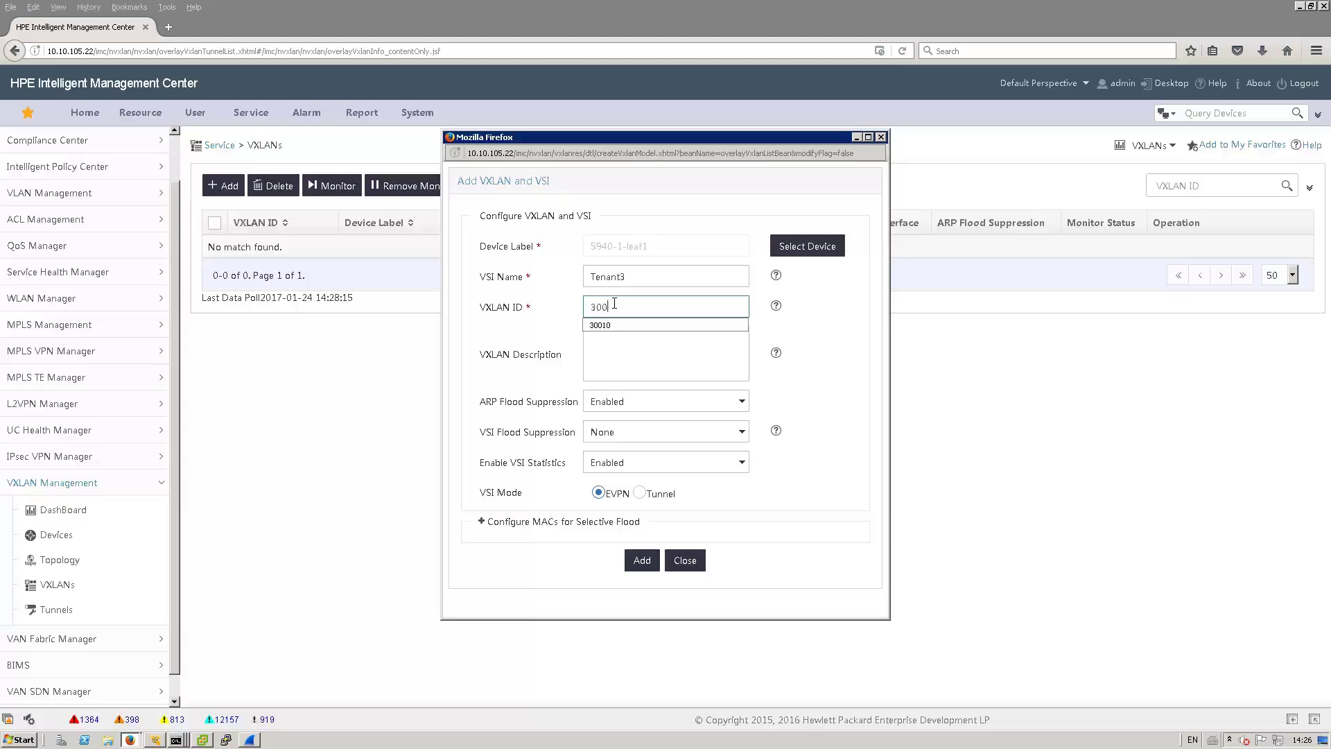
pyautogui.write('10')
pyautogui.click(602, 349)
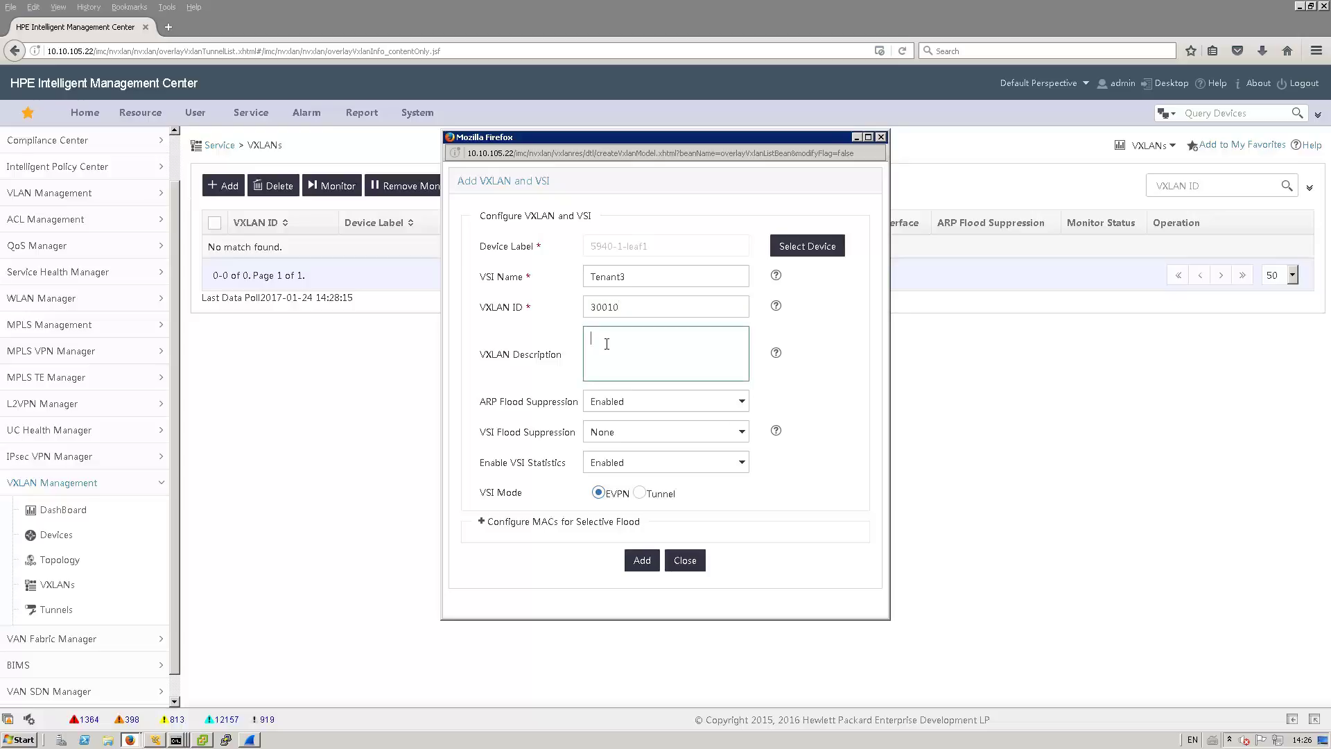
pyautogui.write('VXLAN demo')
# - Keep flood suppression at None, use Tunnel mode bound to Tunnel12, and add the VXLAN
pyautogui.click(701, 438)
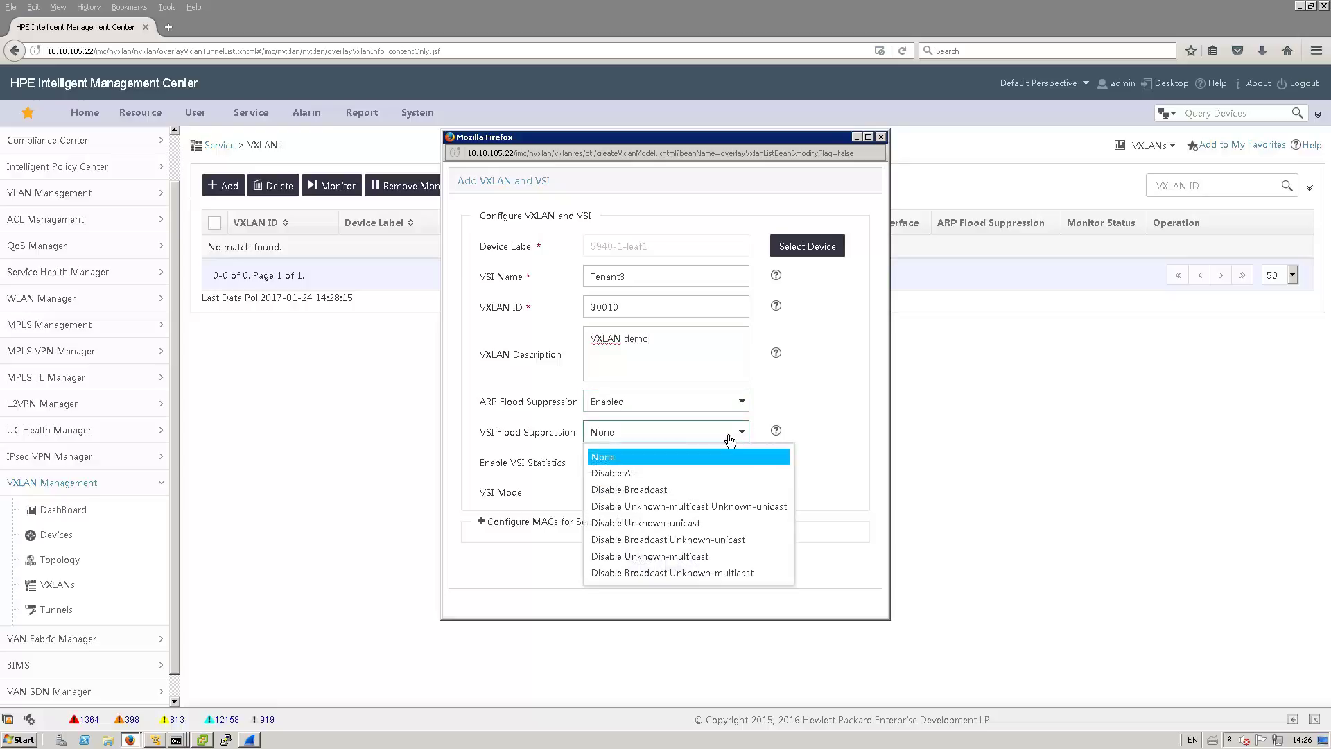
pyautogui.click(730, 439)
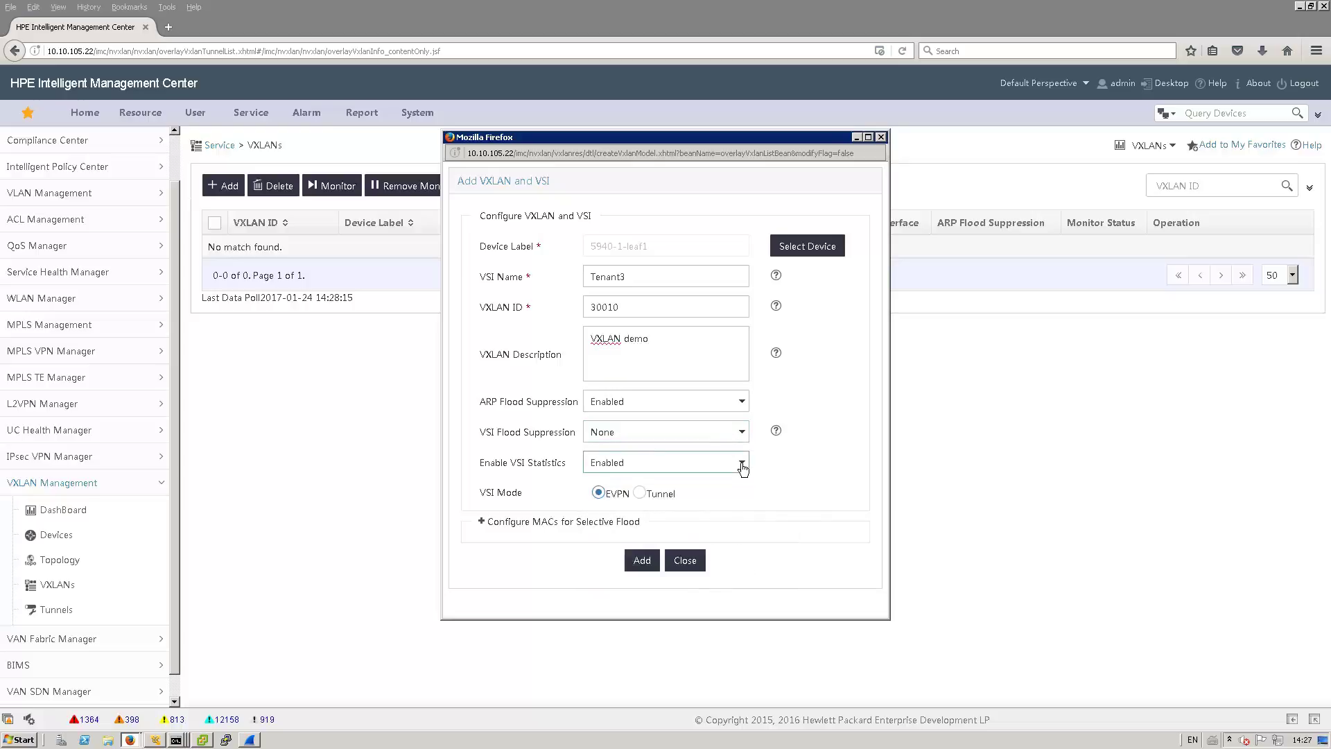
pyautogui.click(641, 493)
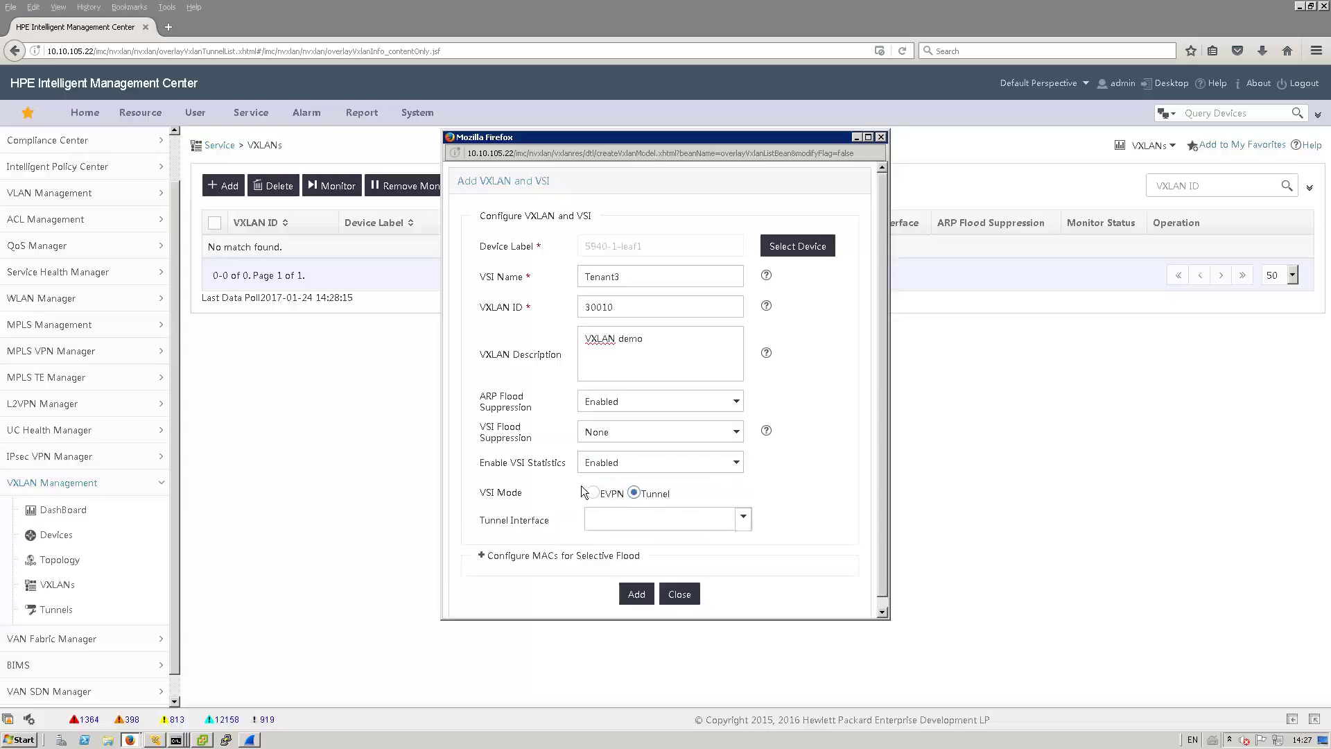
pyautogui.click(745, 522)
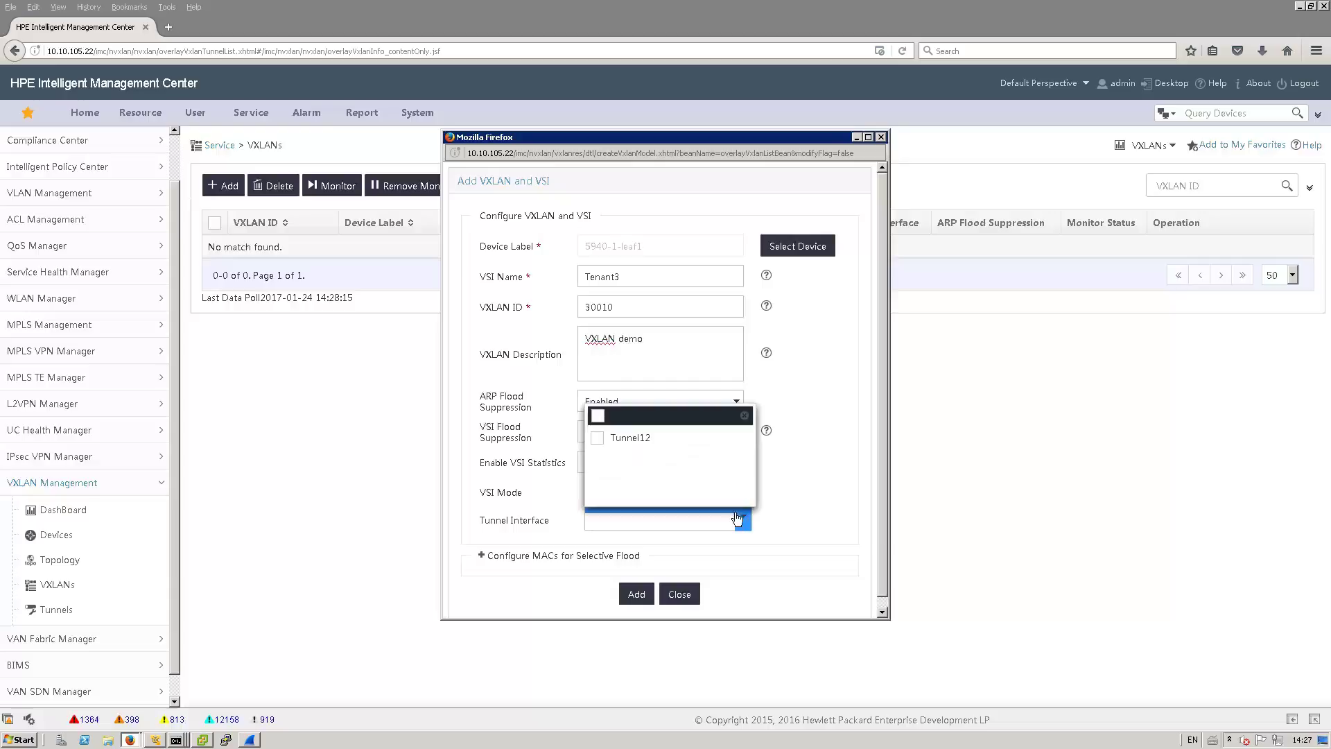
pyautogui.click(597, 439)
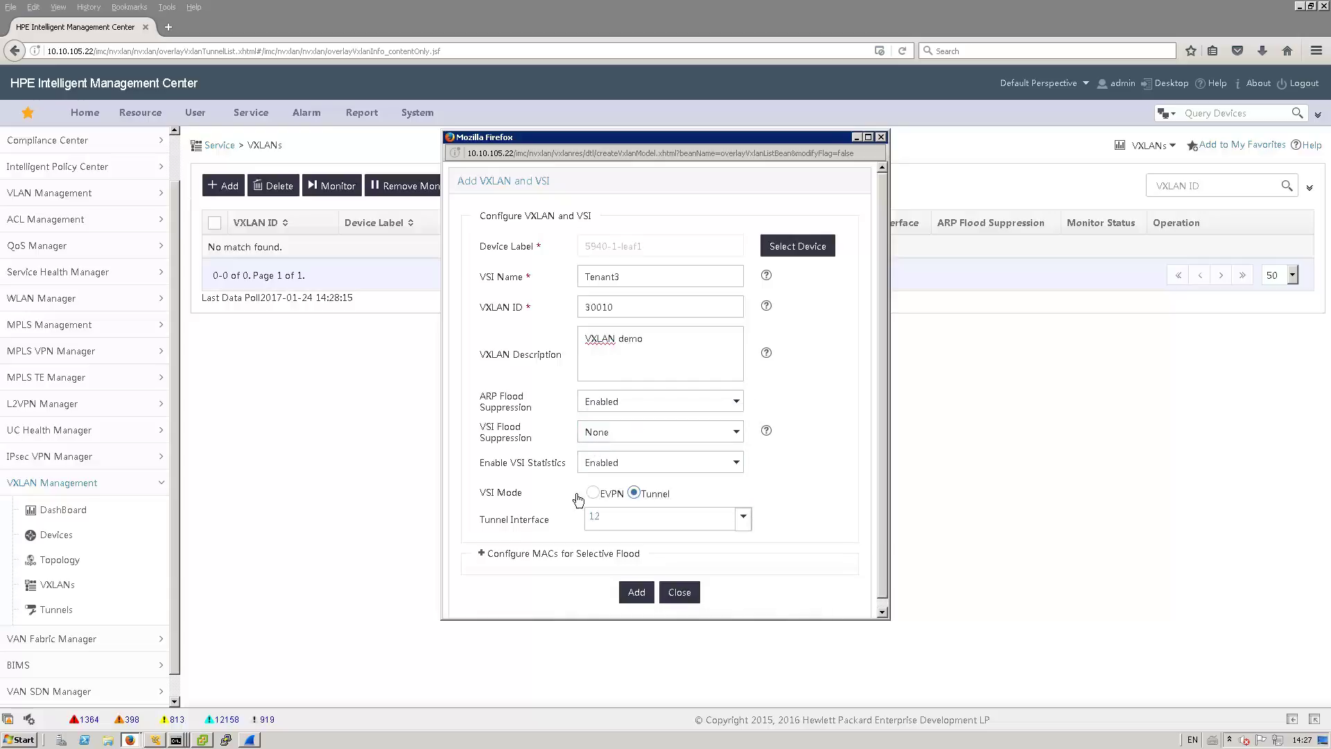
pyautogui.click(634, 594)
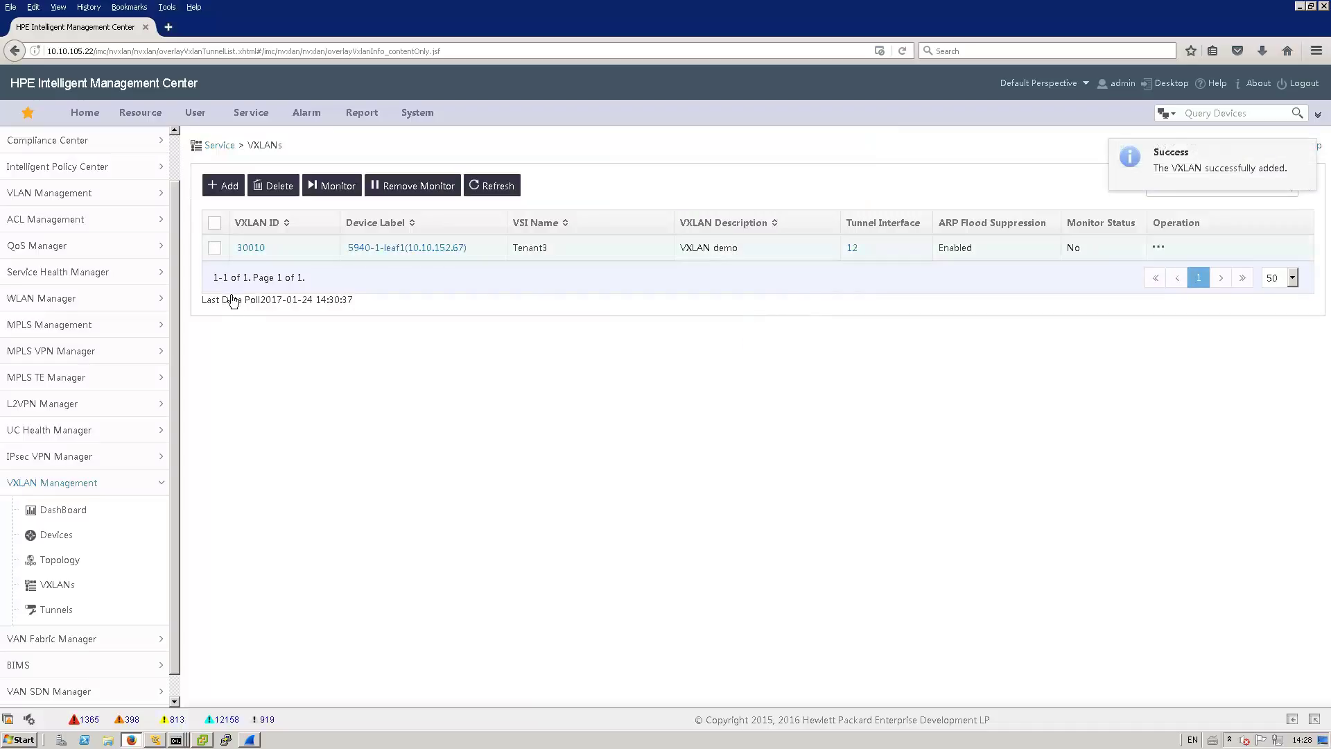
# - Start another VXLAN and VSI entry with switch 5940-2-leaf2 as its device
pyautogui.click(219, 188)
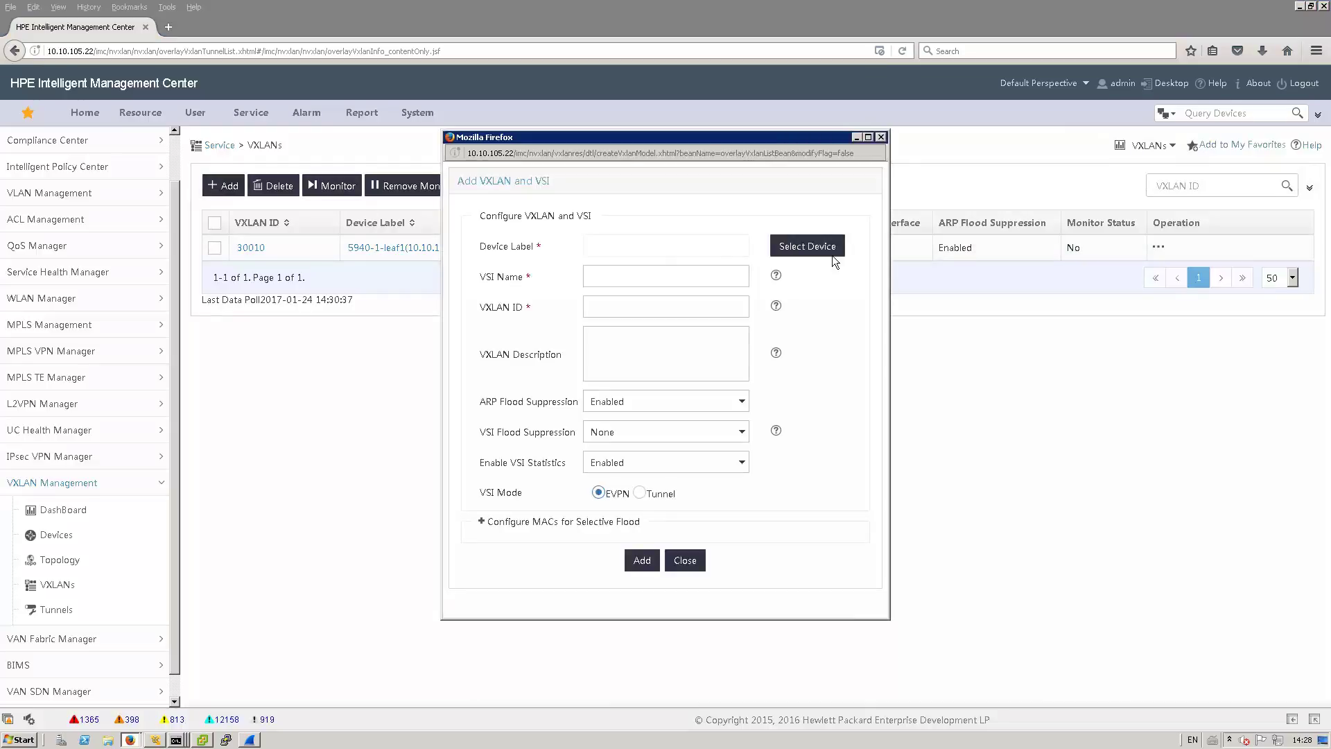
pyautogui.click(832, 255)
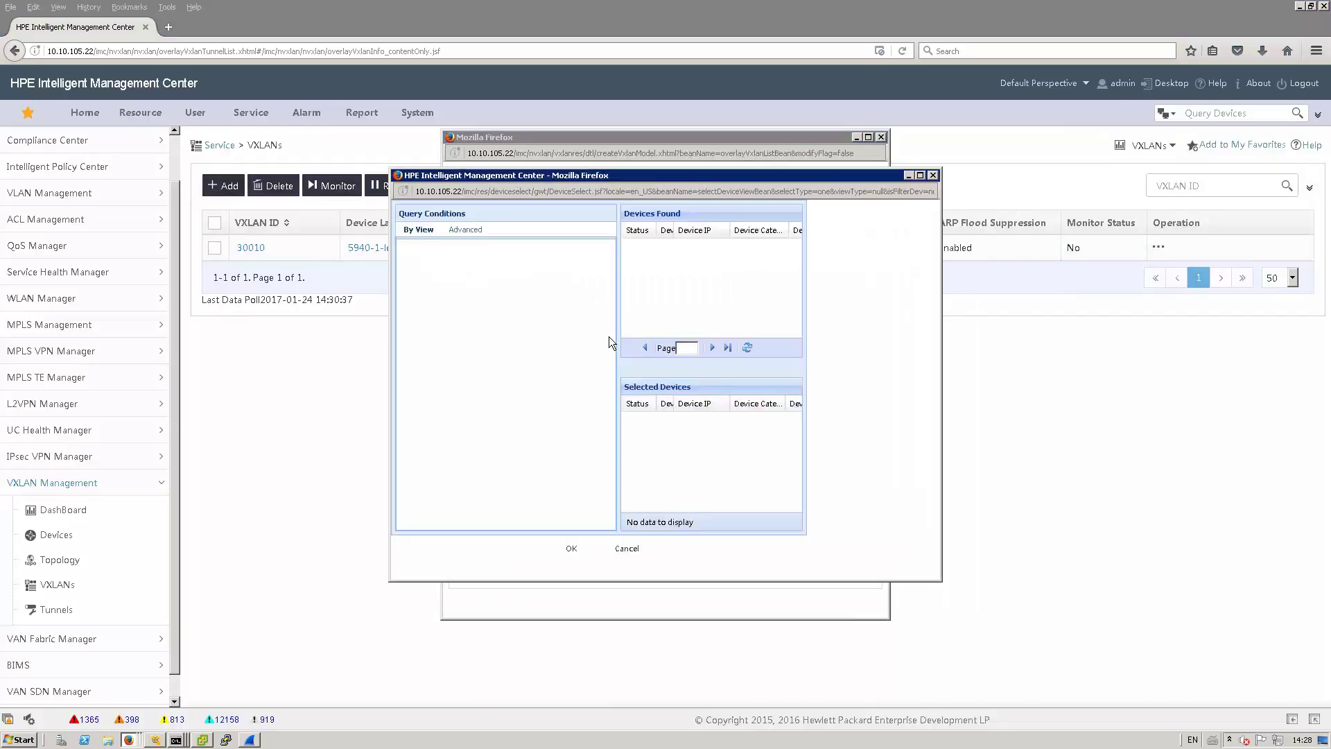
pyautogui.click(438, 261)
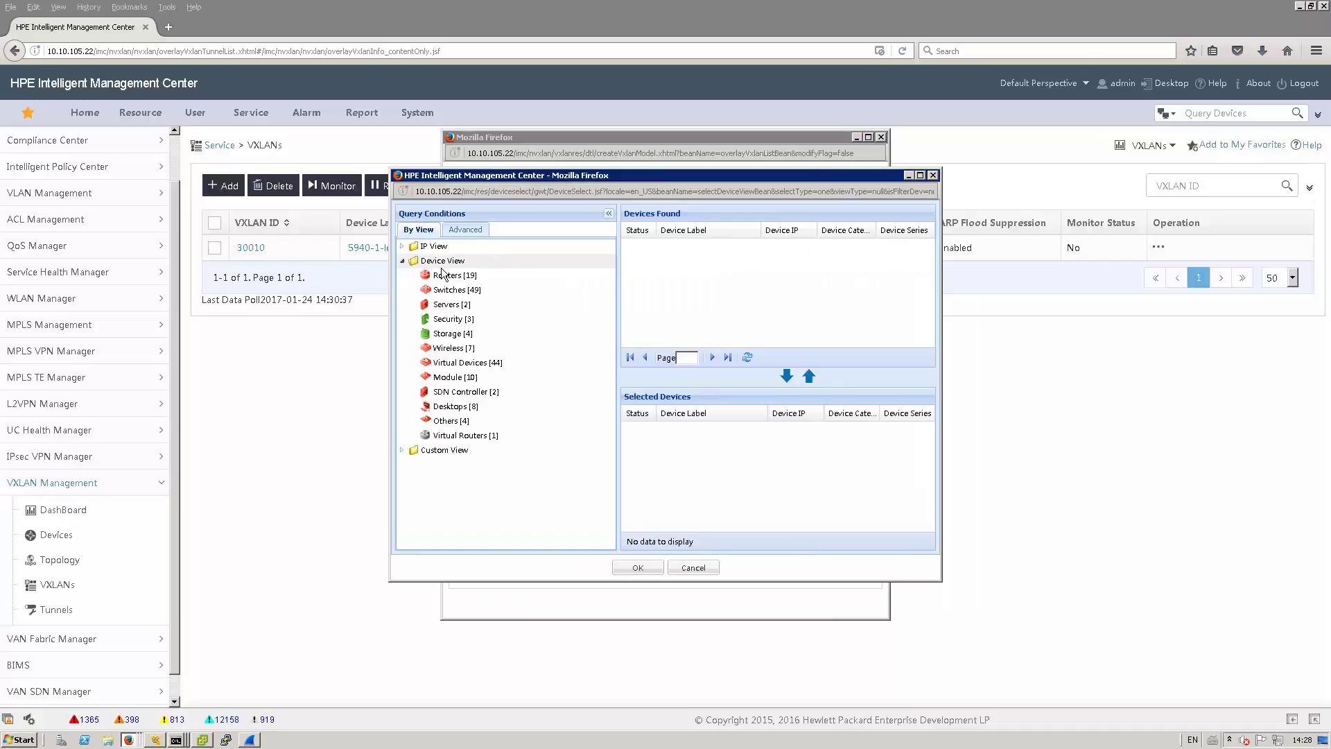
pyautogui.click(451, 290)
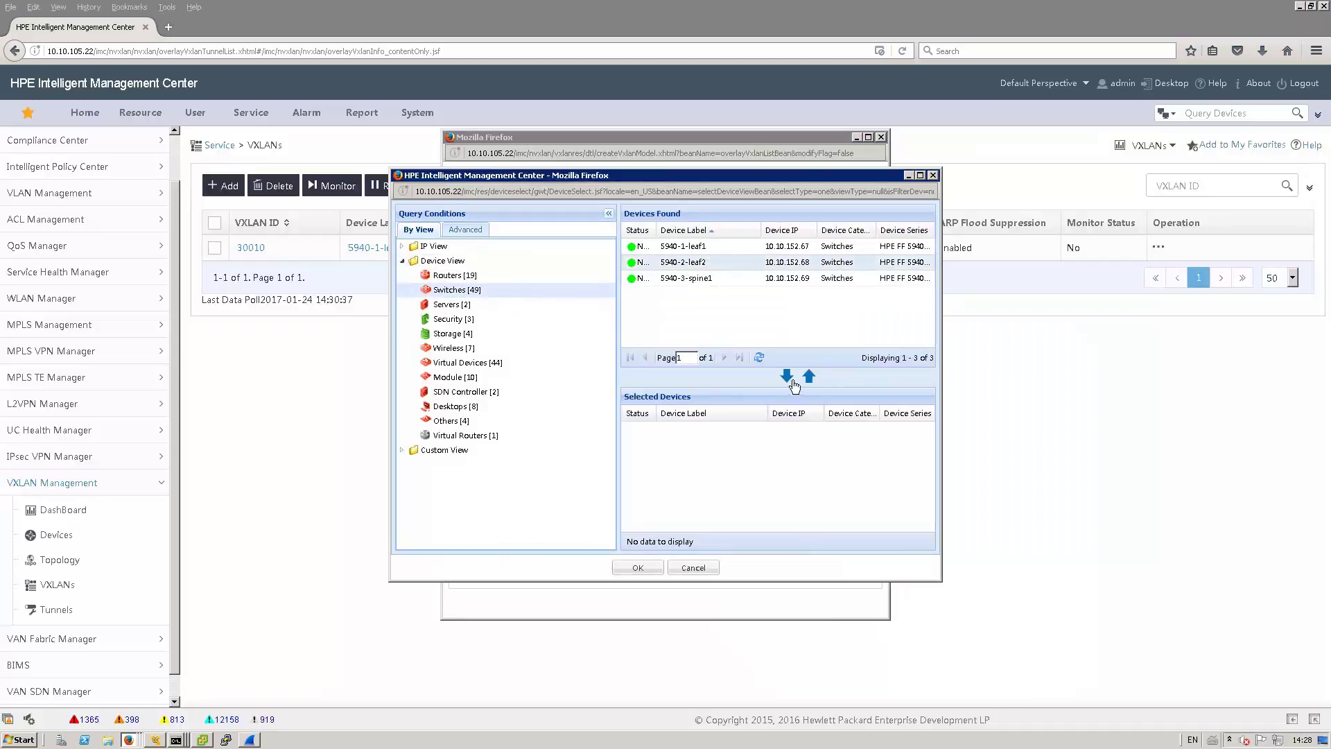
pyautogui.click(789, 376)
pyautogui.click(650, 569)
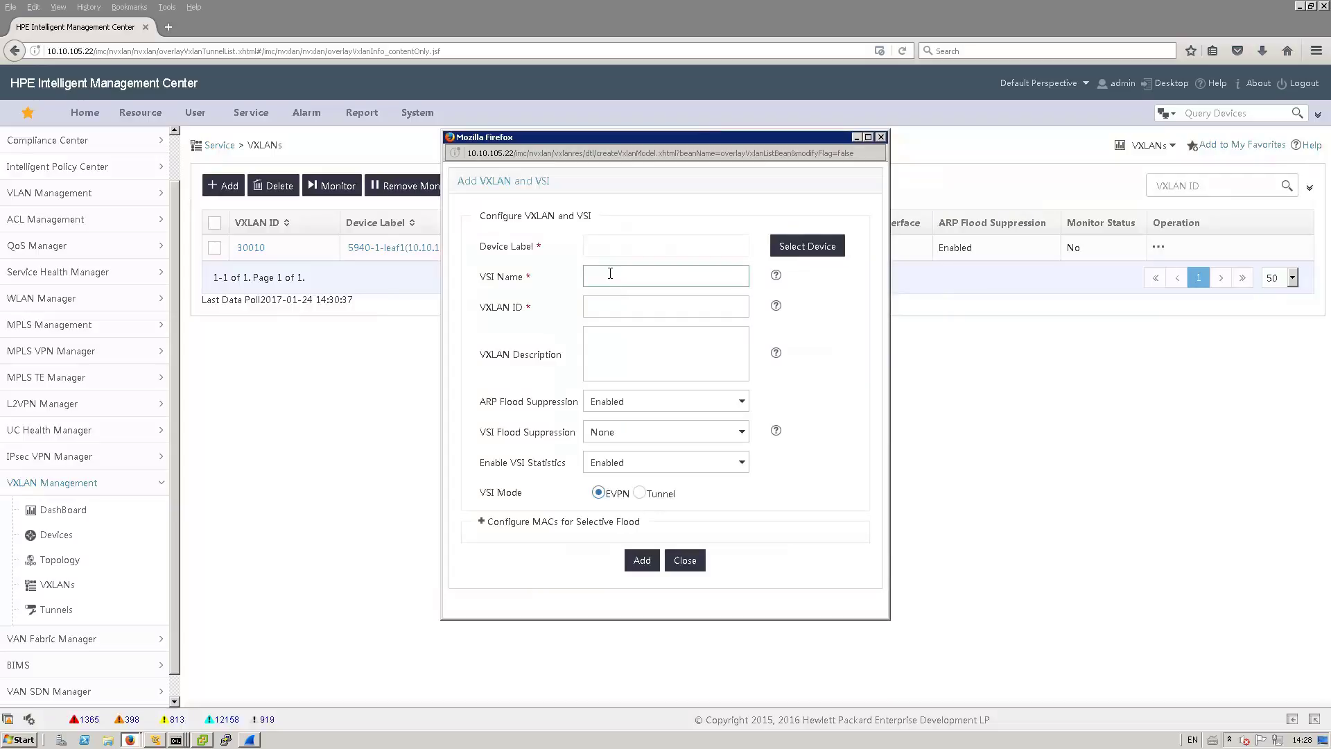
# - Fill in VSI name Tenant3, VXLAN ID 30010 and a static VXLAN config demo description
pyautogui.write('Te')
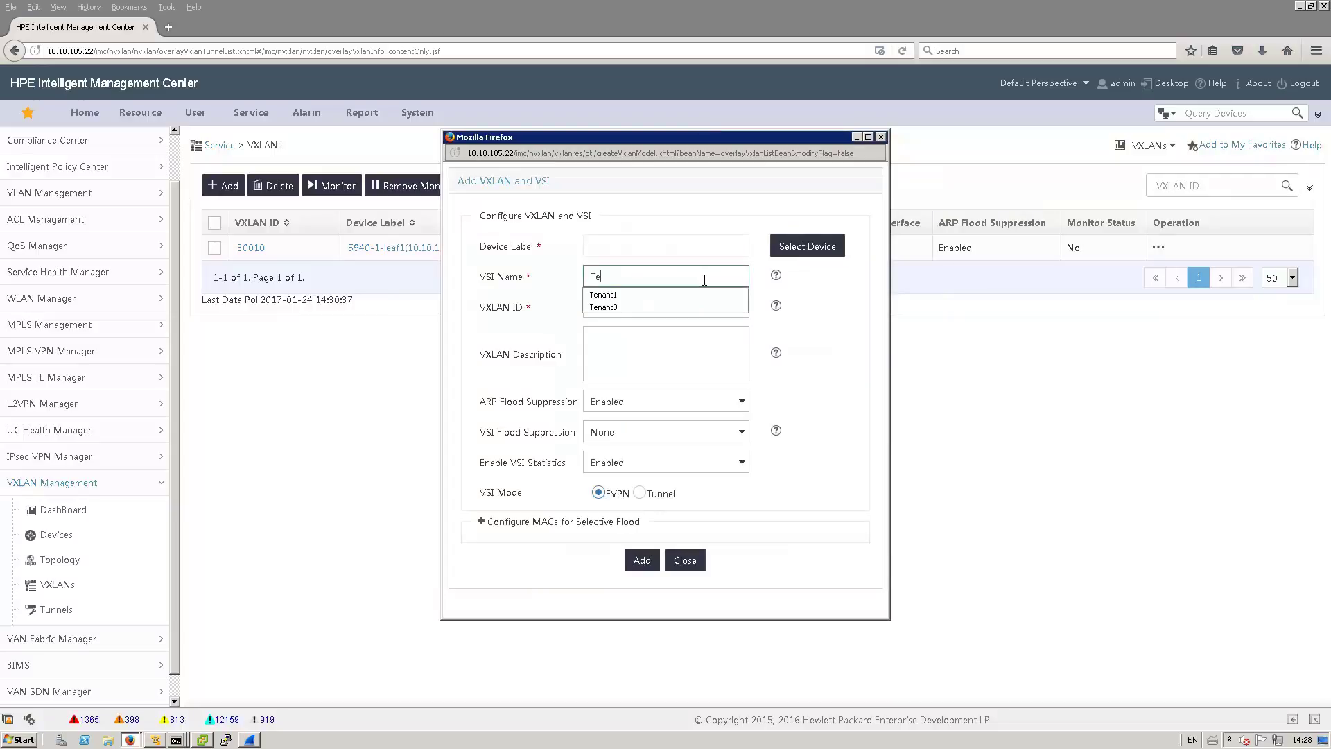
pyautogui.click(630, 306)
pyautogui.click(627, 306)
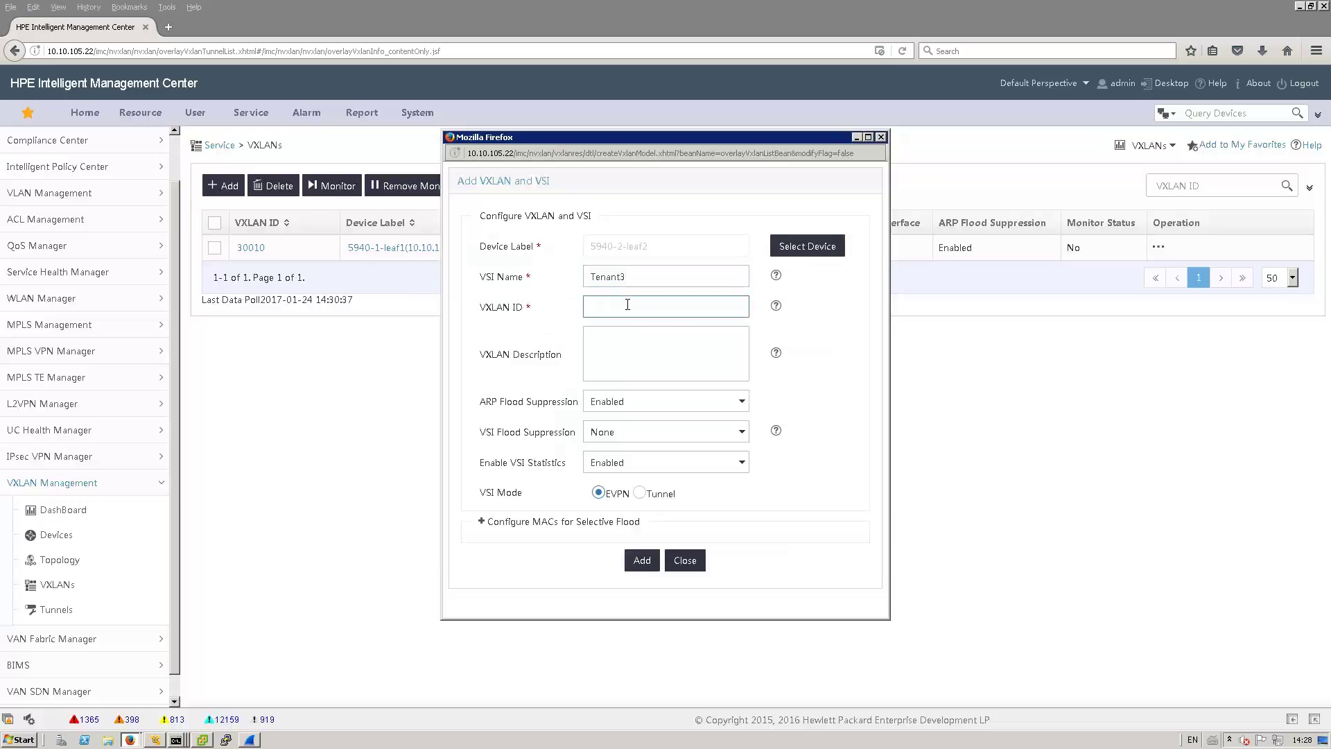
pyautogui.write('30010')
pyautogui.click(614, 321)
pyautogui.click(604, 358)
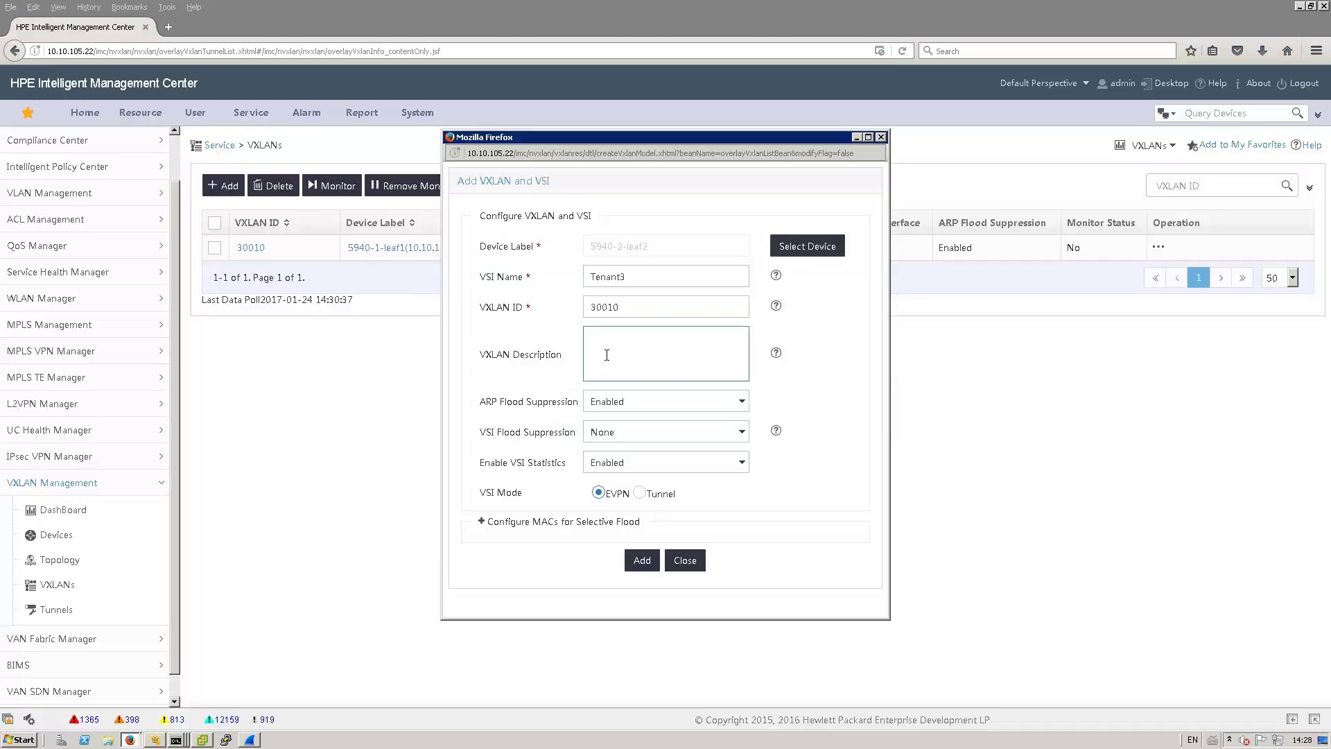
pyautogui.write('VXLAN demo for static config - Tenant3')
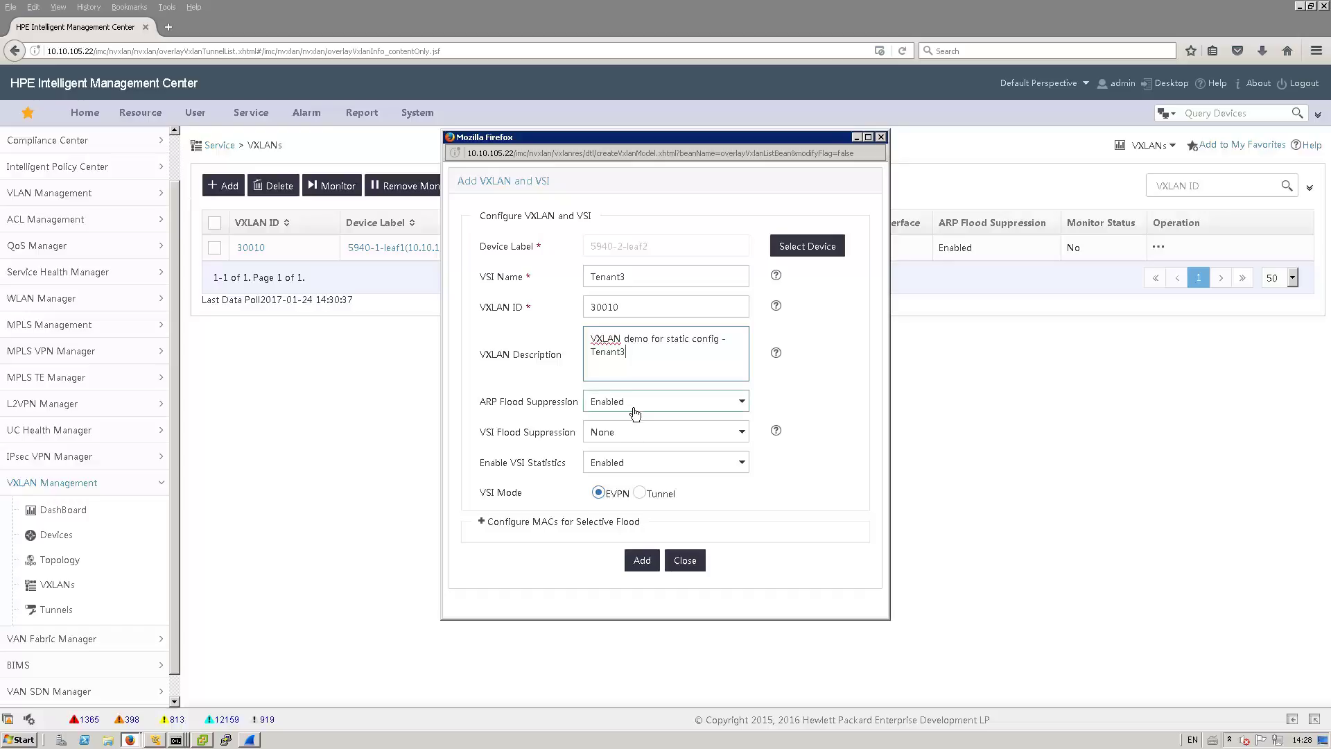
# - Set Tunnel mode bound to Tunnel21 and add the leaf2 VXLAN
pyautogui.click(640, 493)
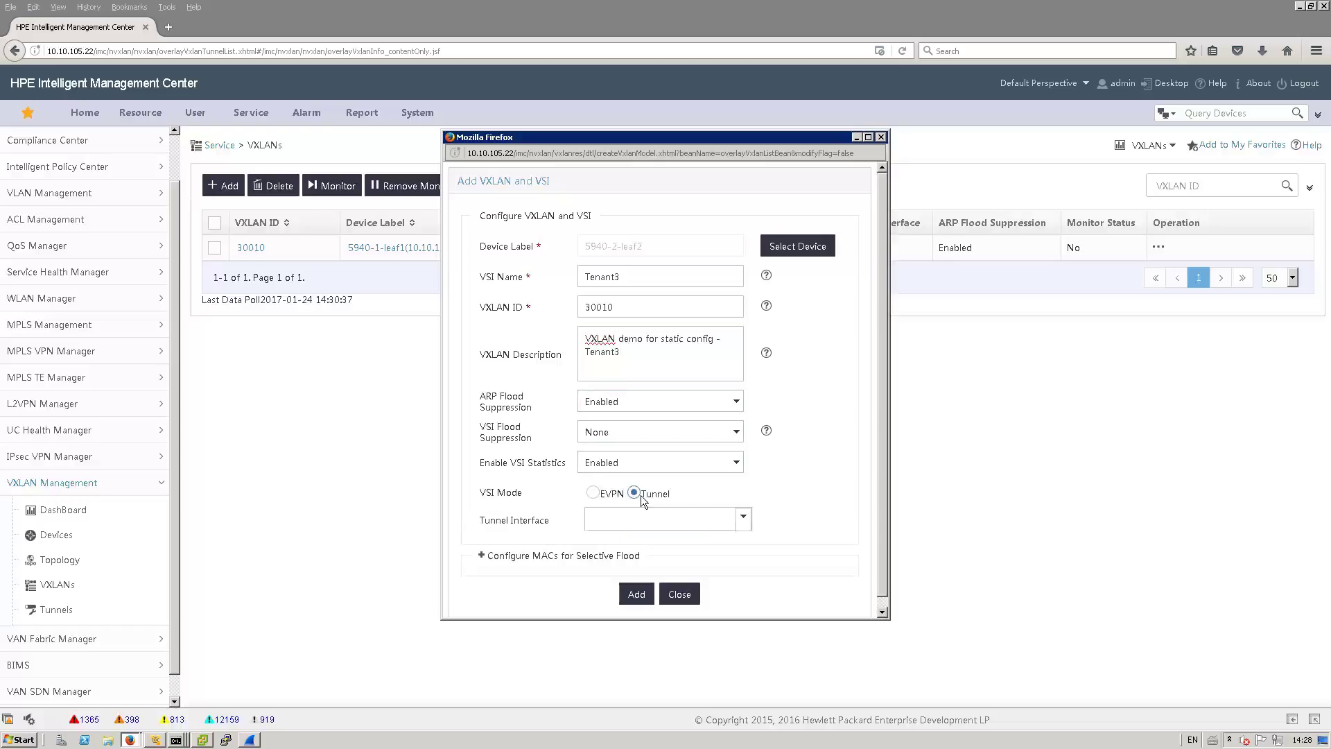
pyautogui.click(749, 528)
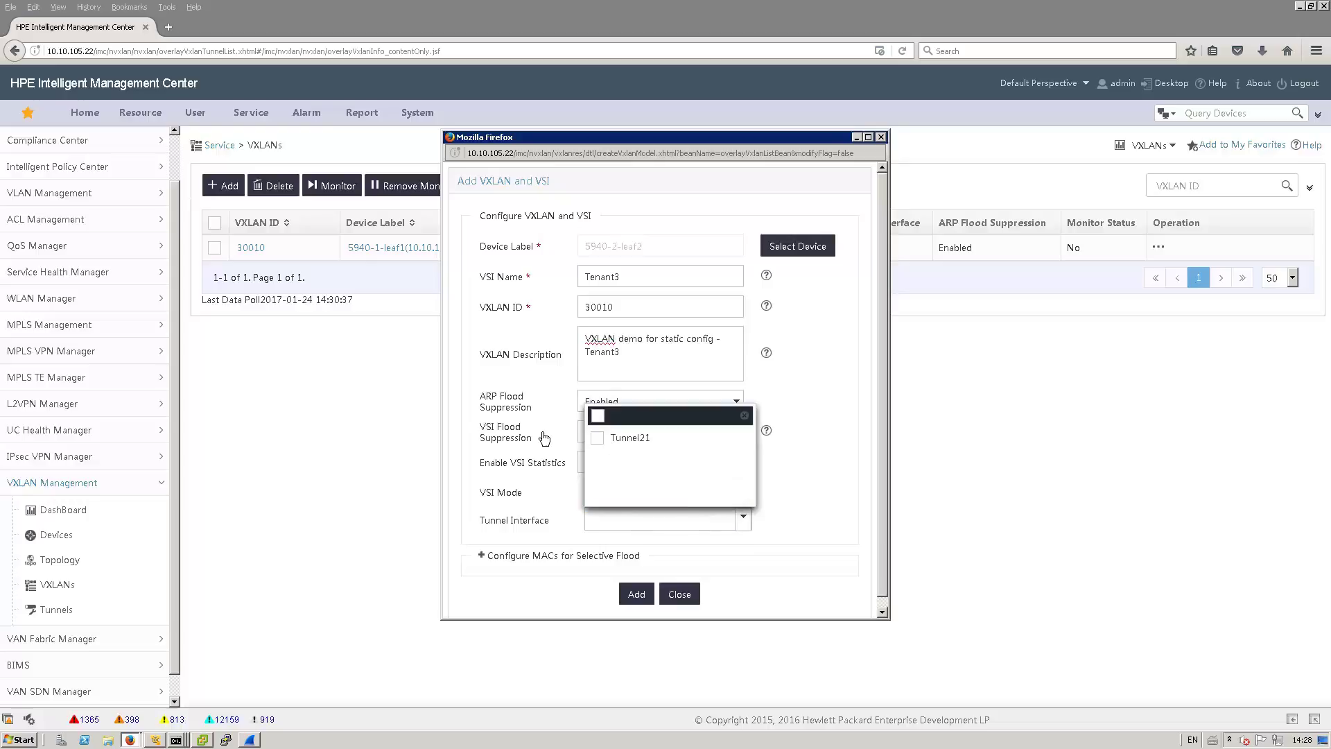
pyautogui.click(595, 438)
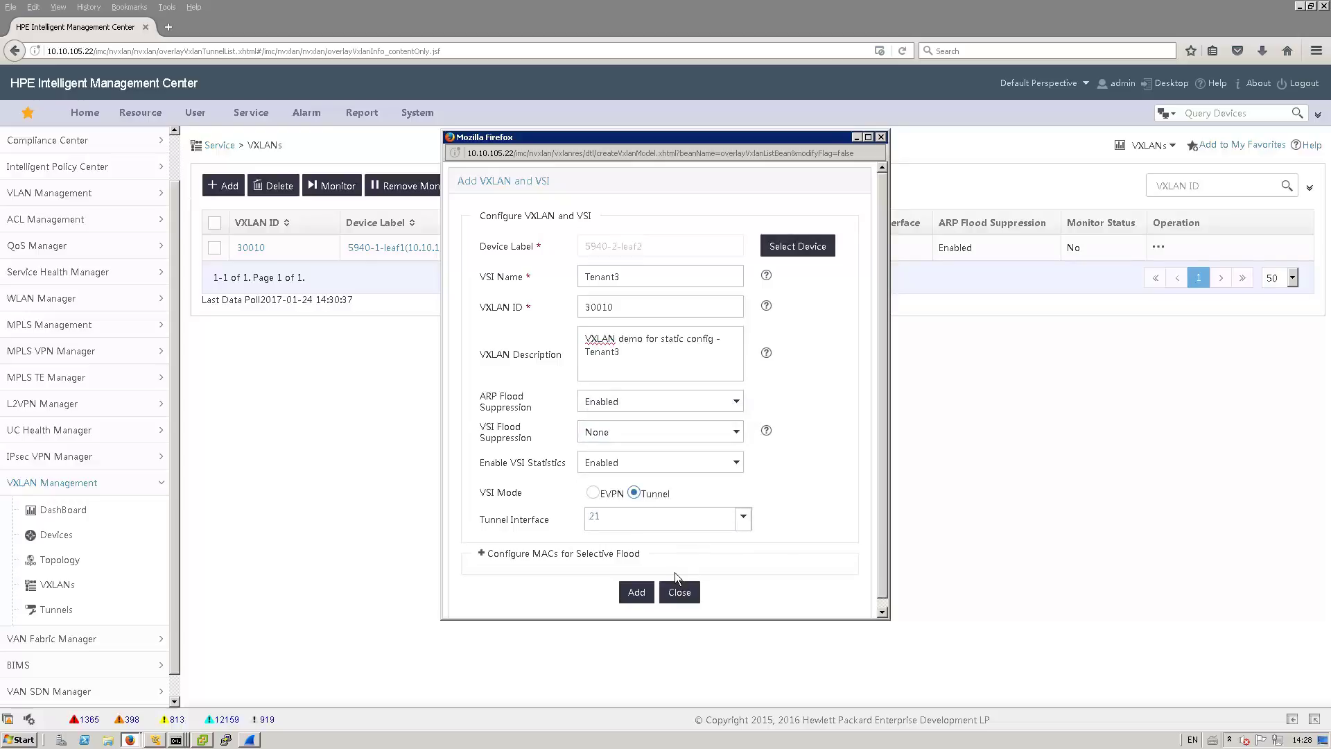
pyautogui.click(645, 595)
pyautogui.click(176, 740)
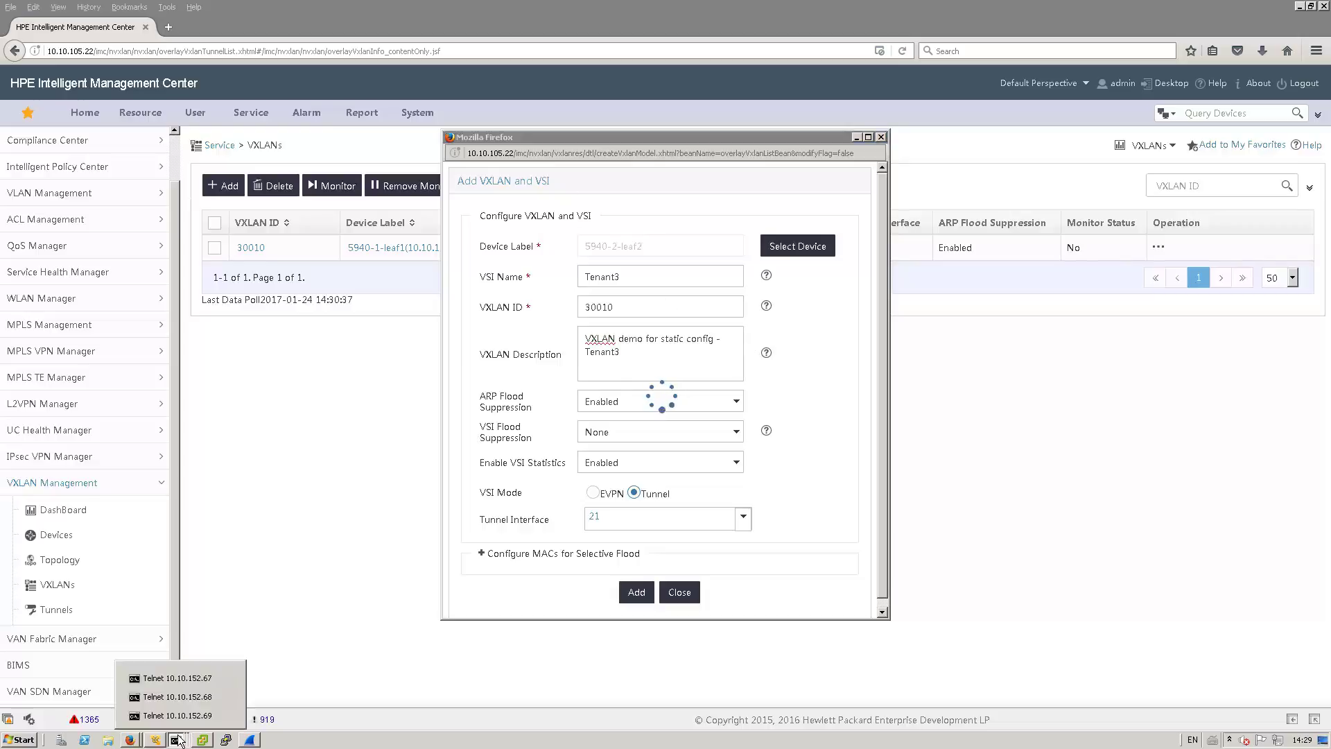
# - Page through leaf1's 'di cu' output to confirm Tenant3, VXLAN 30010 and Tunnel12
pyautogui.click(177, 679)
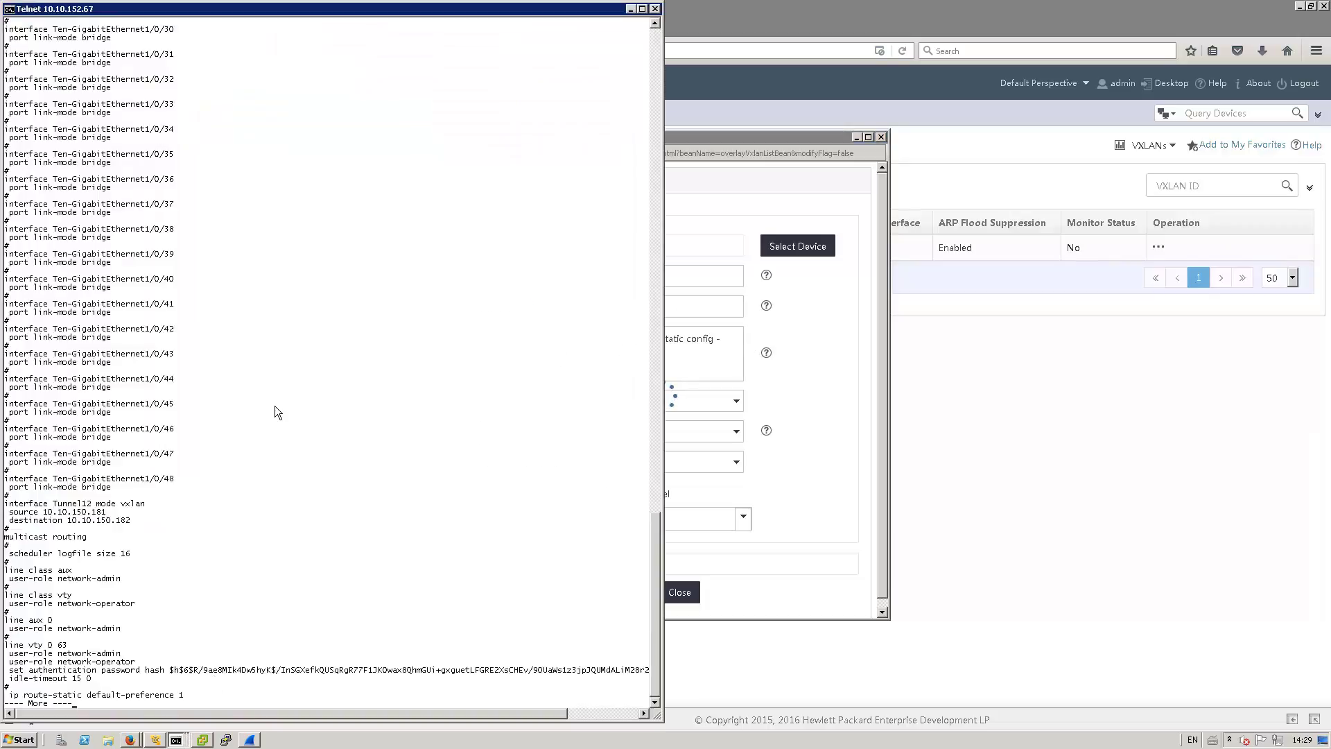
pyautogui.write('di cu')
pyautogui.press('Return')
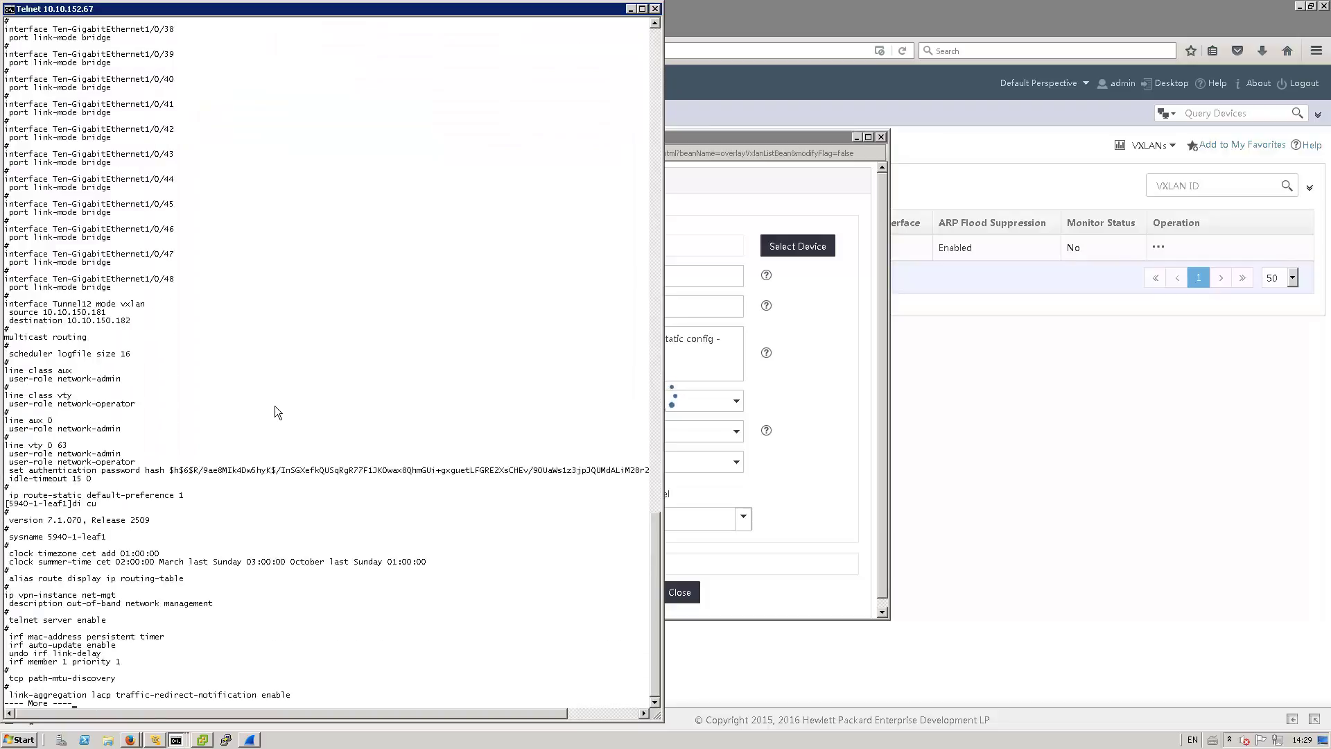
pyautogui.press('space')
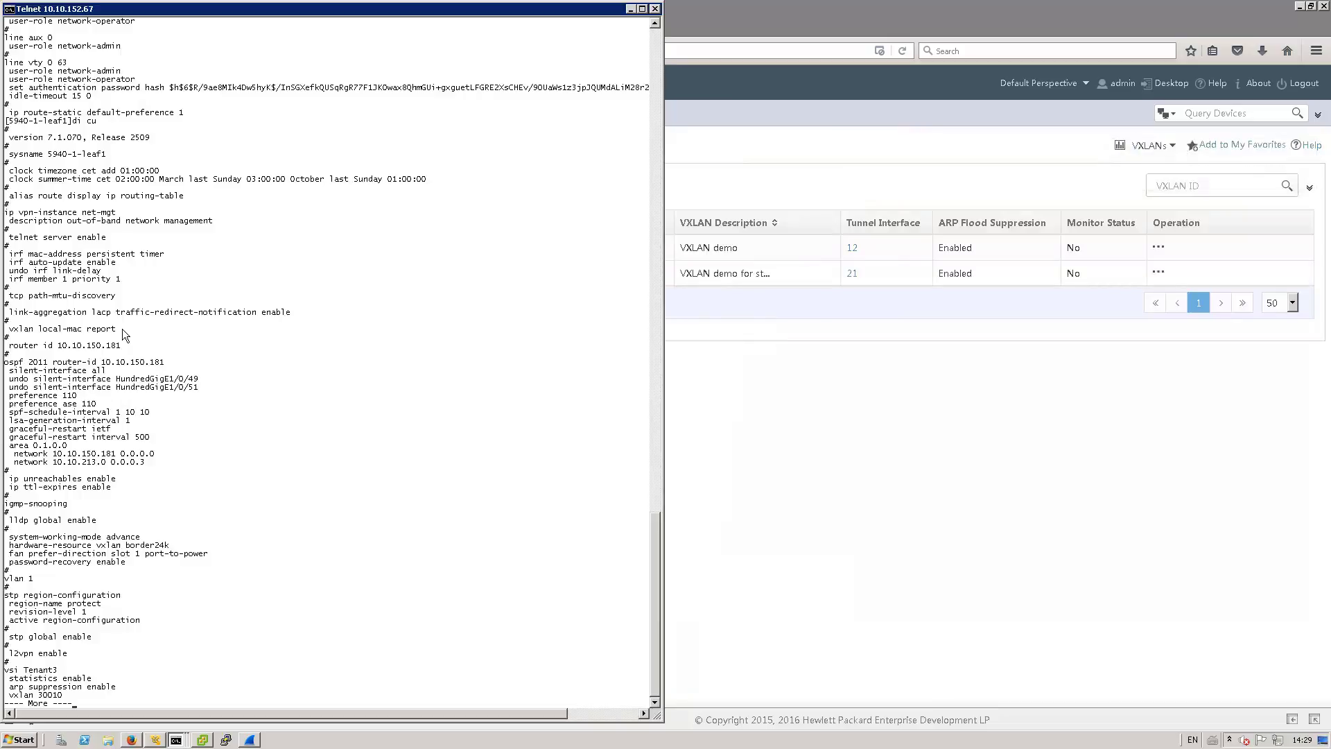
pyautogui.press('space')
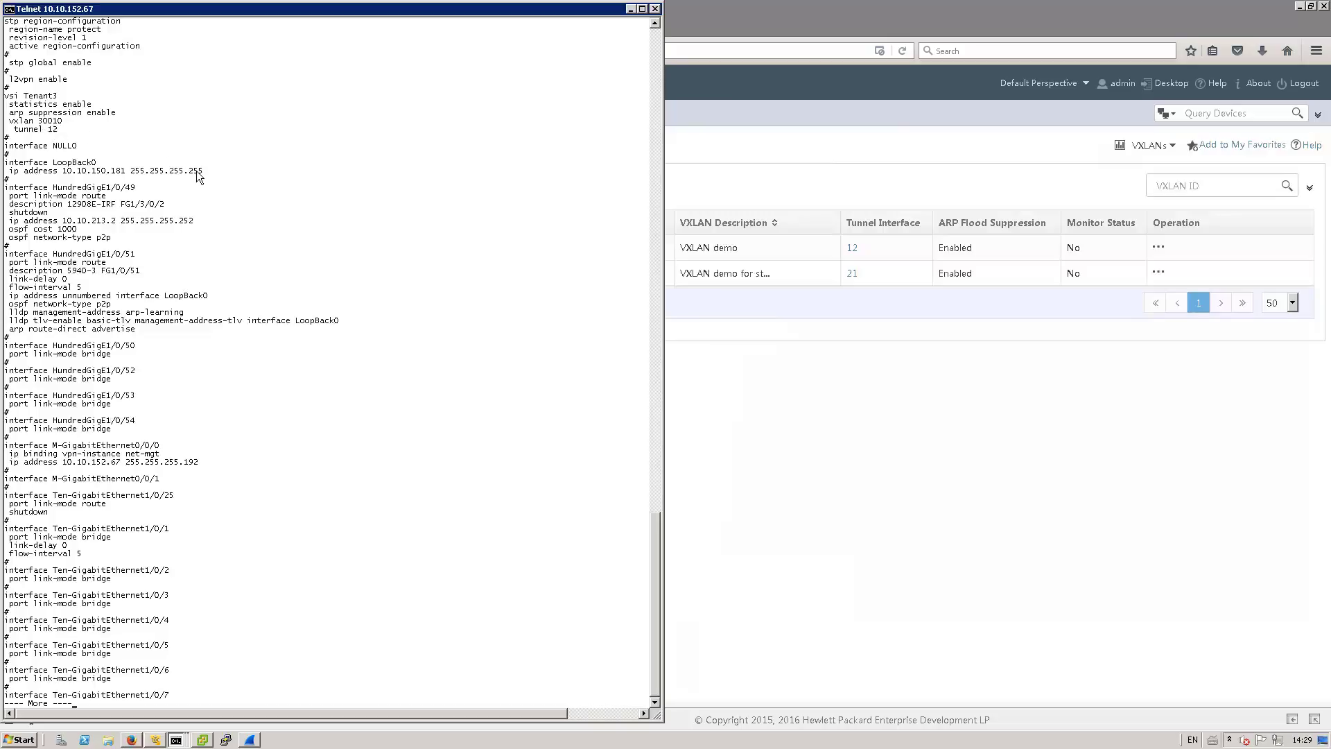
pyautogui.press('Return')
pyautogui.press('Return')
pyautogui.press('Return')
pyautogui.press('Return')
pyautogui.press('Return')
pyautogui.press('Return')
pyautogui.press('Return')
pyautogui.press('Return')
pyautogui.press('Return')
pyautogui.press('Return')
pyautogui.press('Return')
pyautogui.press('Return')
pyautogui.press('Return')
pyautogui.press('Return')
pyautogui.press('Return')
pyautogui.press('Return')
pyautogui.press('Return')
pyautogui.press('Return')
pyautogui.press('Return')
pyautogui.press('Return')
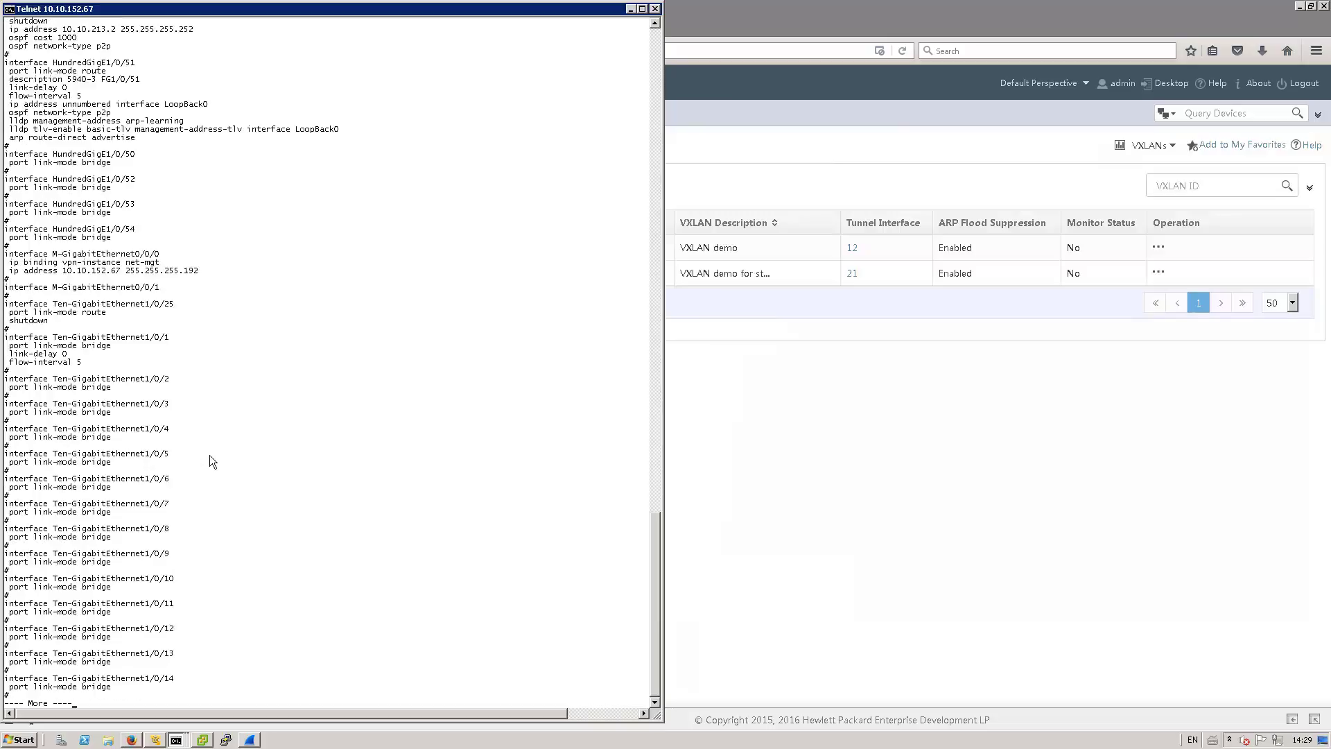
pyautogui.press('Return')
pyautogui.press('Return')
pyautogui.press('Return')
pyautogui.press('Return')
pyautogui.press('Return')
pyautogui.press('Return')
pyautogui.press('Return')
pyautogui.press('Return')
pyautogui.press('Return')
pyautogui.press('Return')
pyautogui.press('Return')
pyautogui.press('Return')
pyautogui.press('Return')
pyautogui.press('Return')
pyautogui.press('Return')
pyautogui.press('Return')
pyautogui.press('Return')
pyautogui.press('Return')
pyautogui.press('Return')
pyautogui.press('Return')
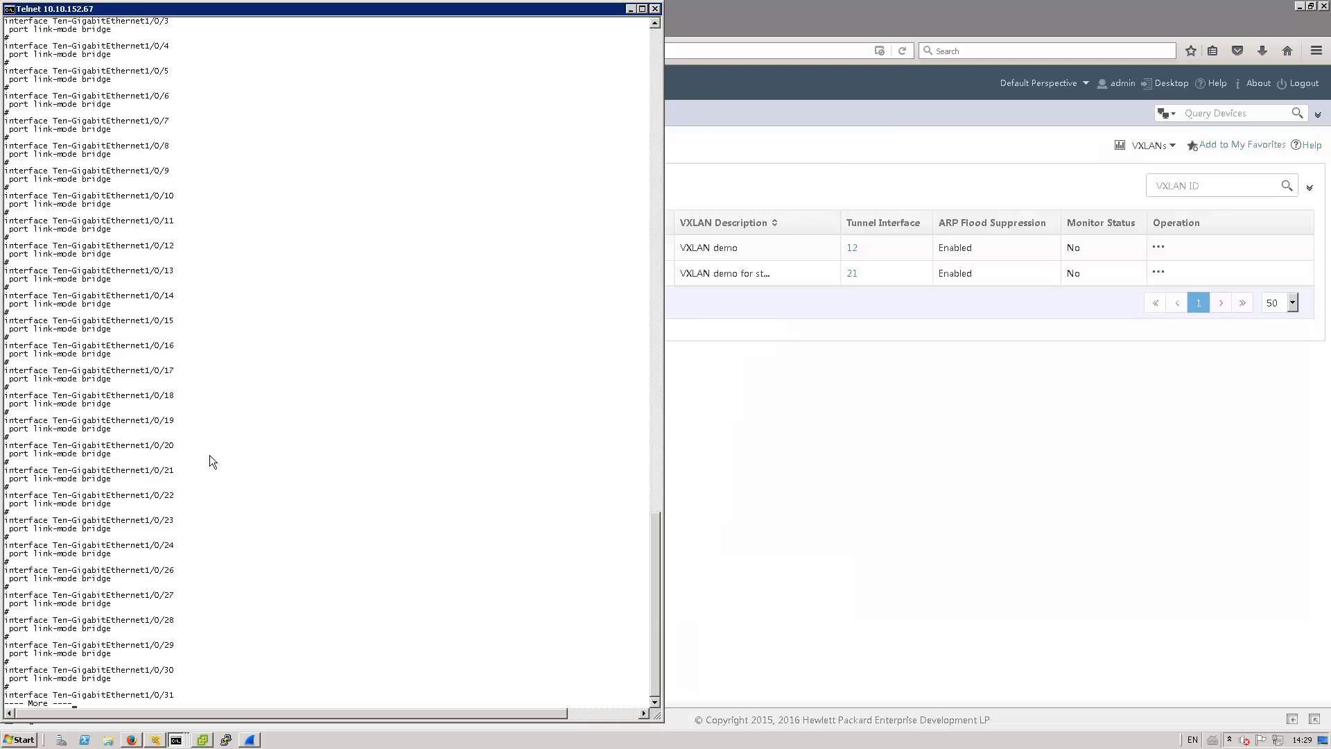
pyautogui.hotkey('ctrl', 'c')
pyautogui.click(765, 108)
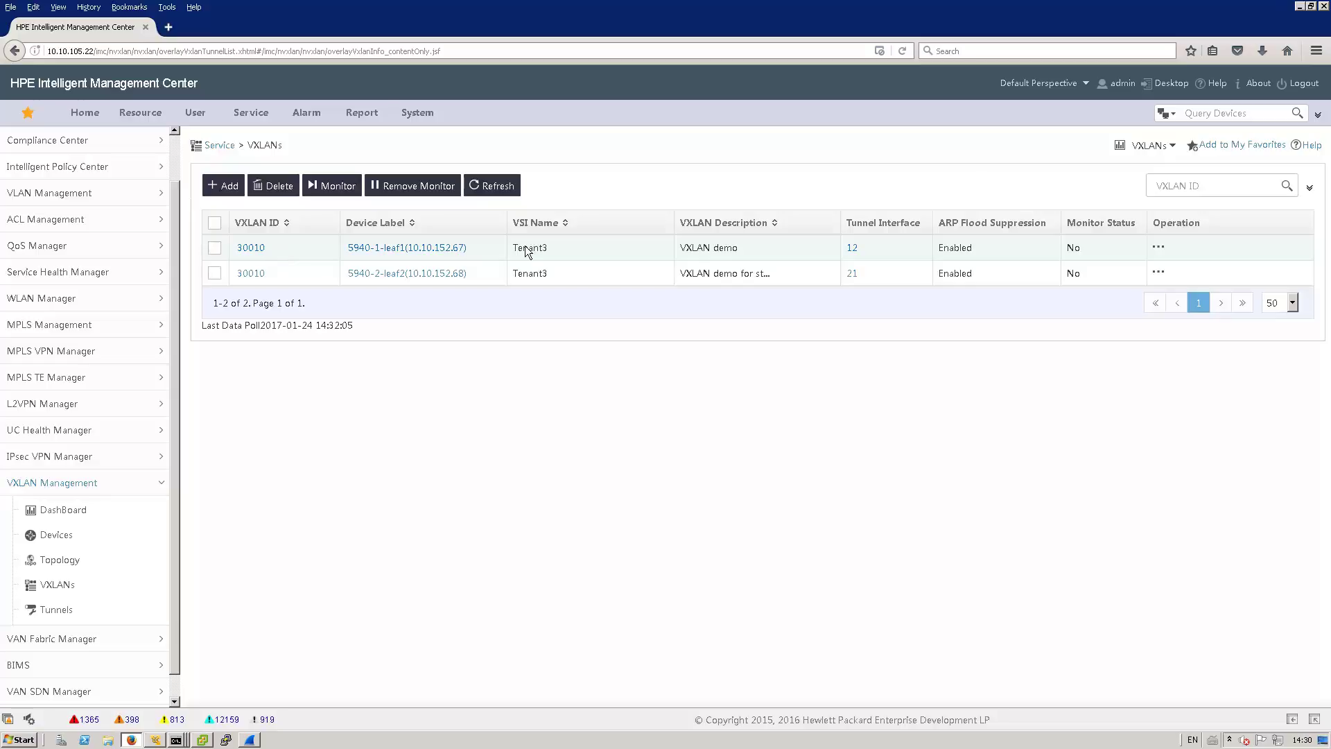
# - Open a new service instance form for leaf1's Tenant3 VXLAN
pyautogui.click(1158, 248)
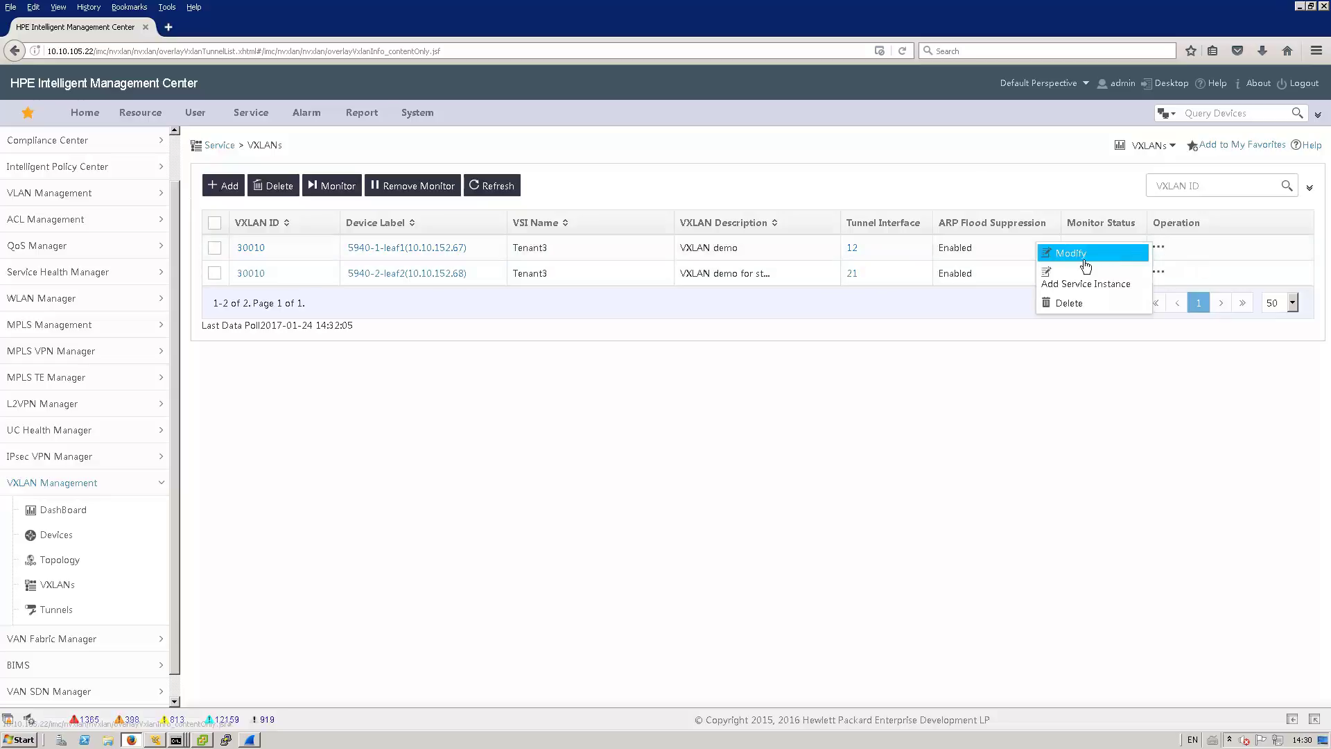
pyautogui.click(1080, 284)
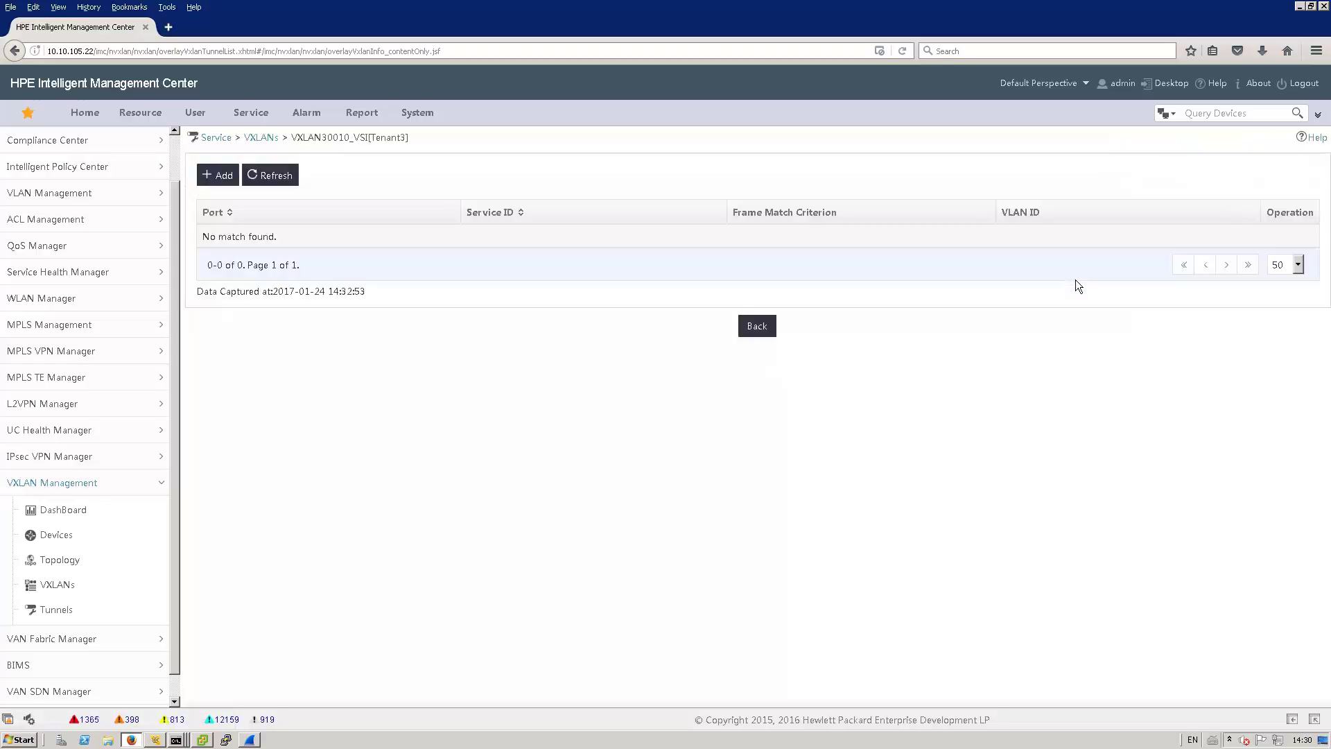
pyautogui.click(222, 175)
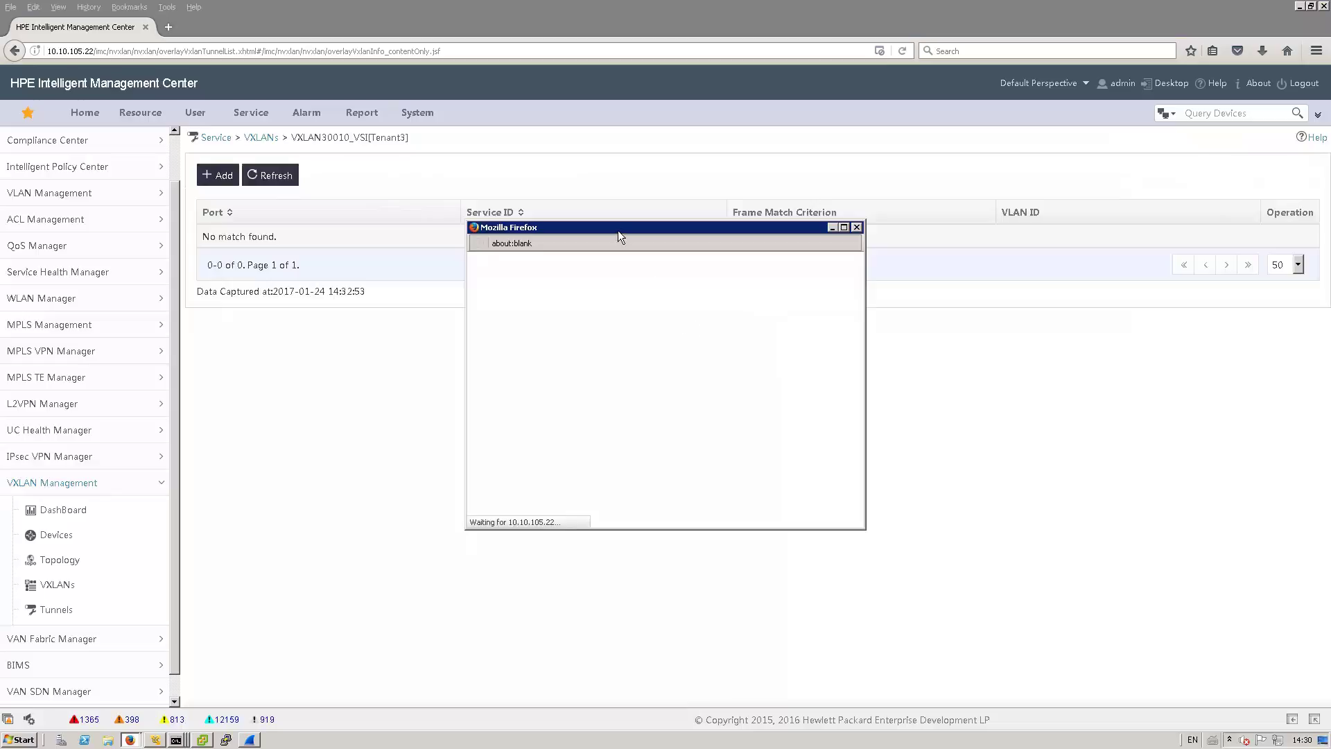
pyautogui.moveTo(618, 232); pyautogui.dragTo(615, 221)
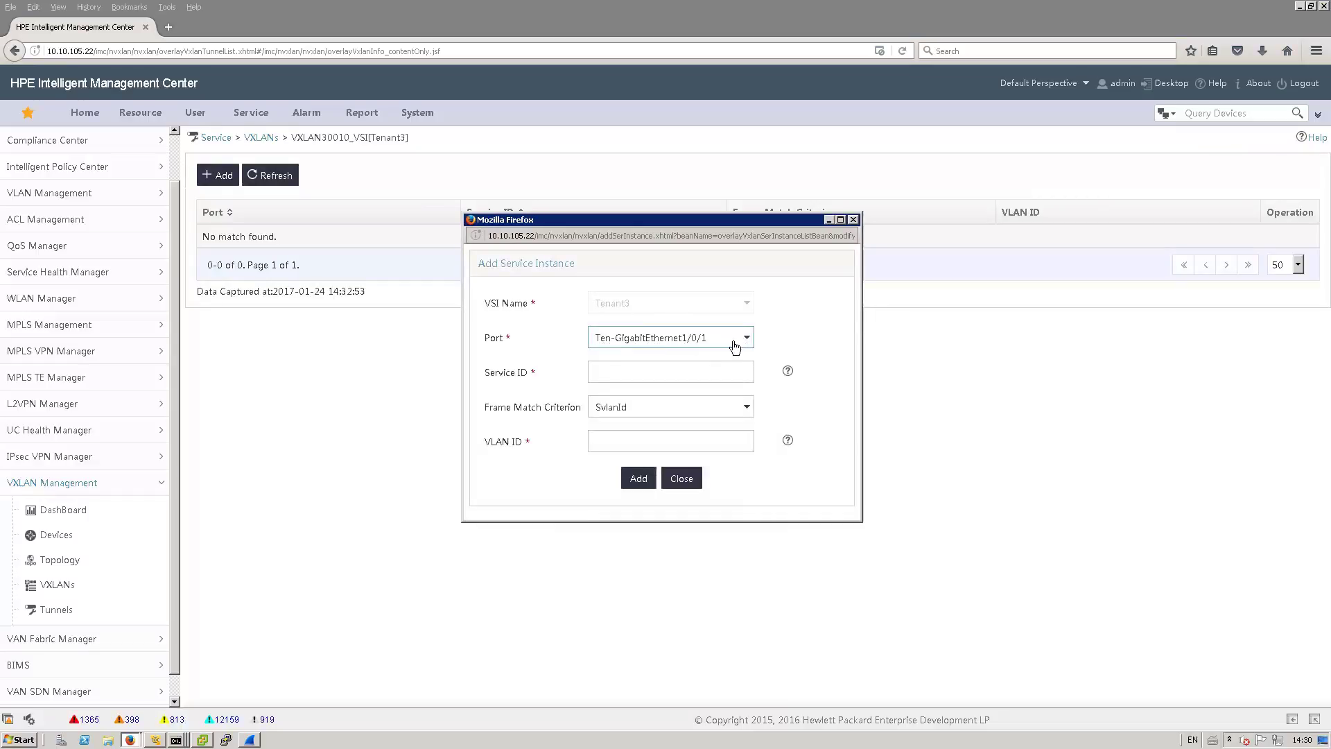
# - Add service ID 3001 with SvlanId frame matching and VLAN 930
pyautogui.click(673, 371)
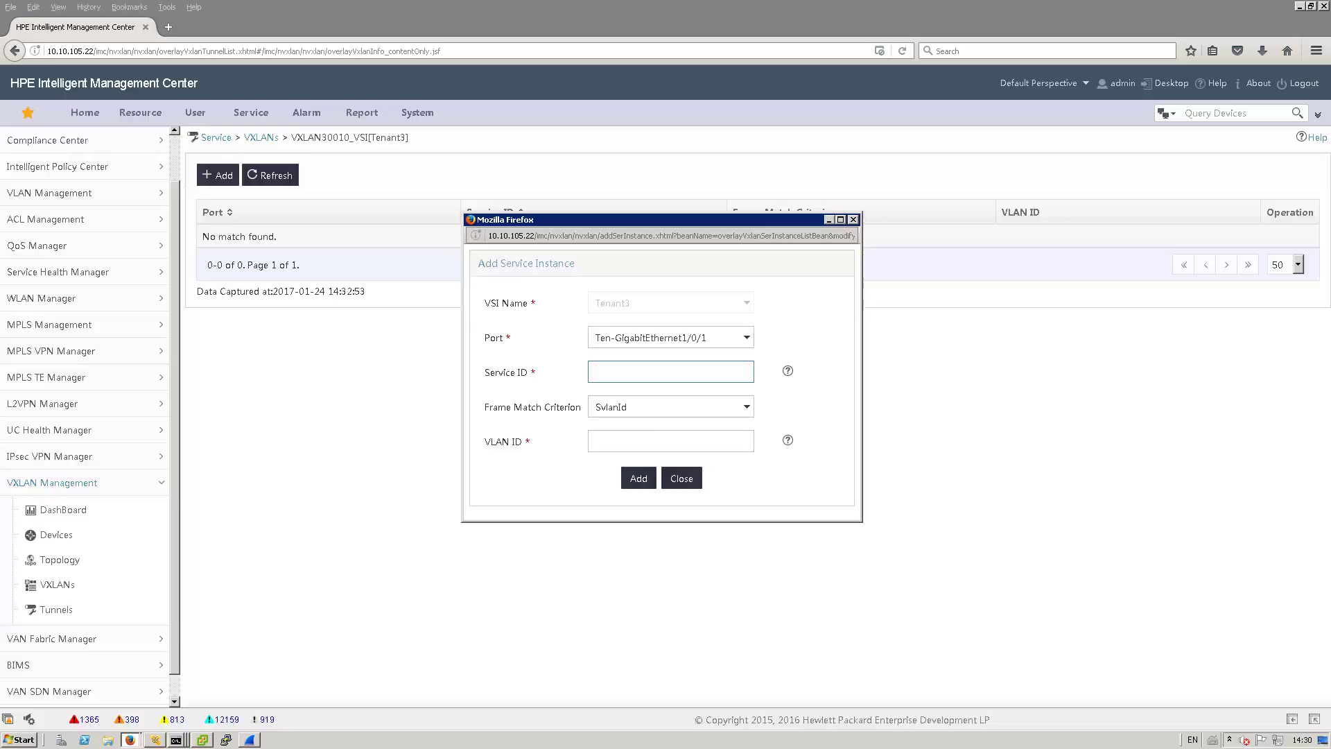
pyautogui.write('3001')
pyautogui.click(621, 408)
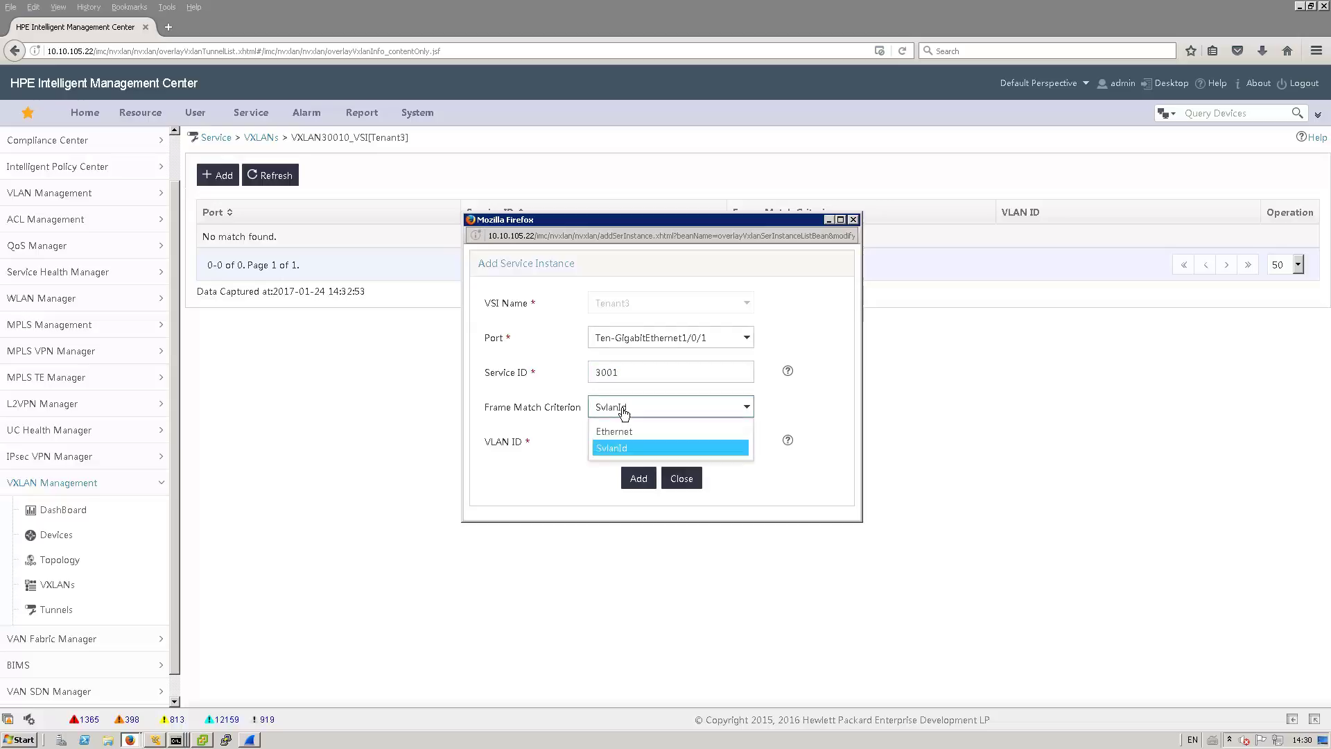
pyautogui.click(653, 450)
pyautogui.click(654, 450)
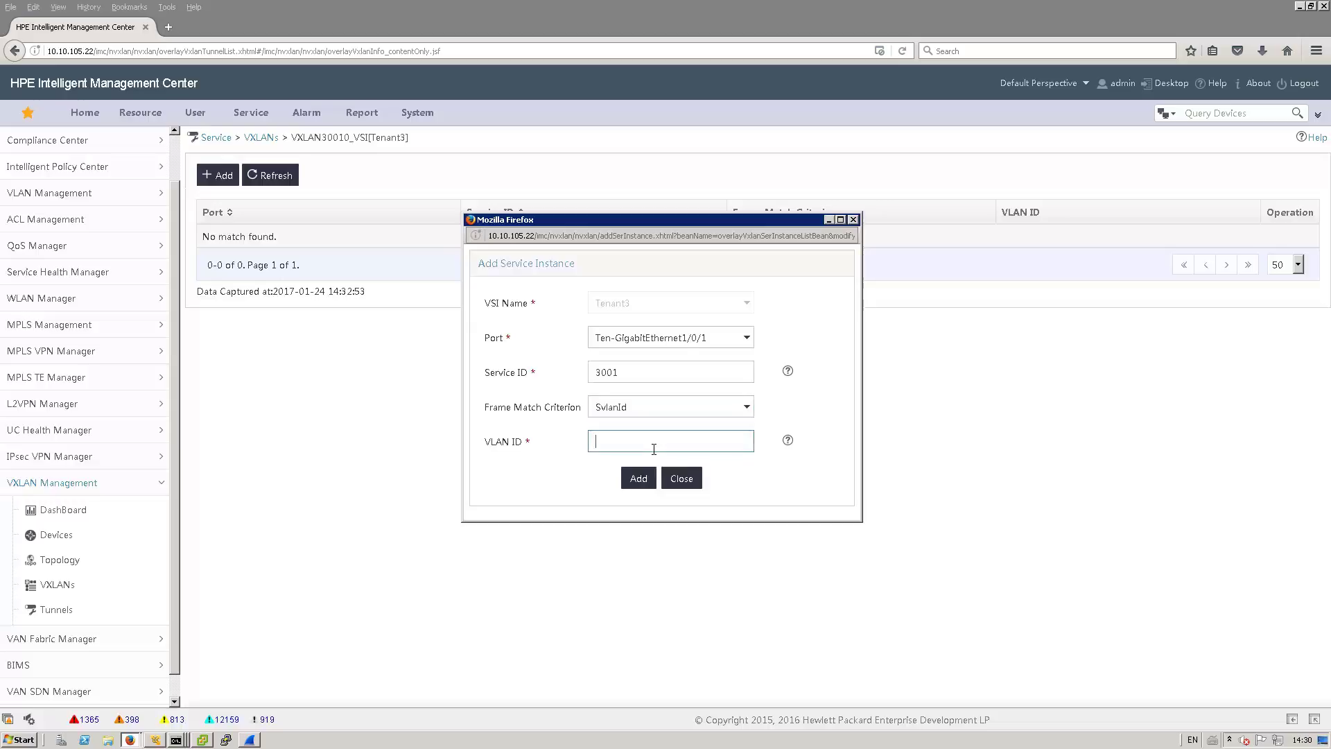
pyautogui.write('930')
pyautogui.click(599, 458)
pyautogui.click(635, 480)
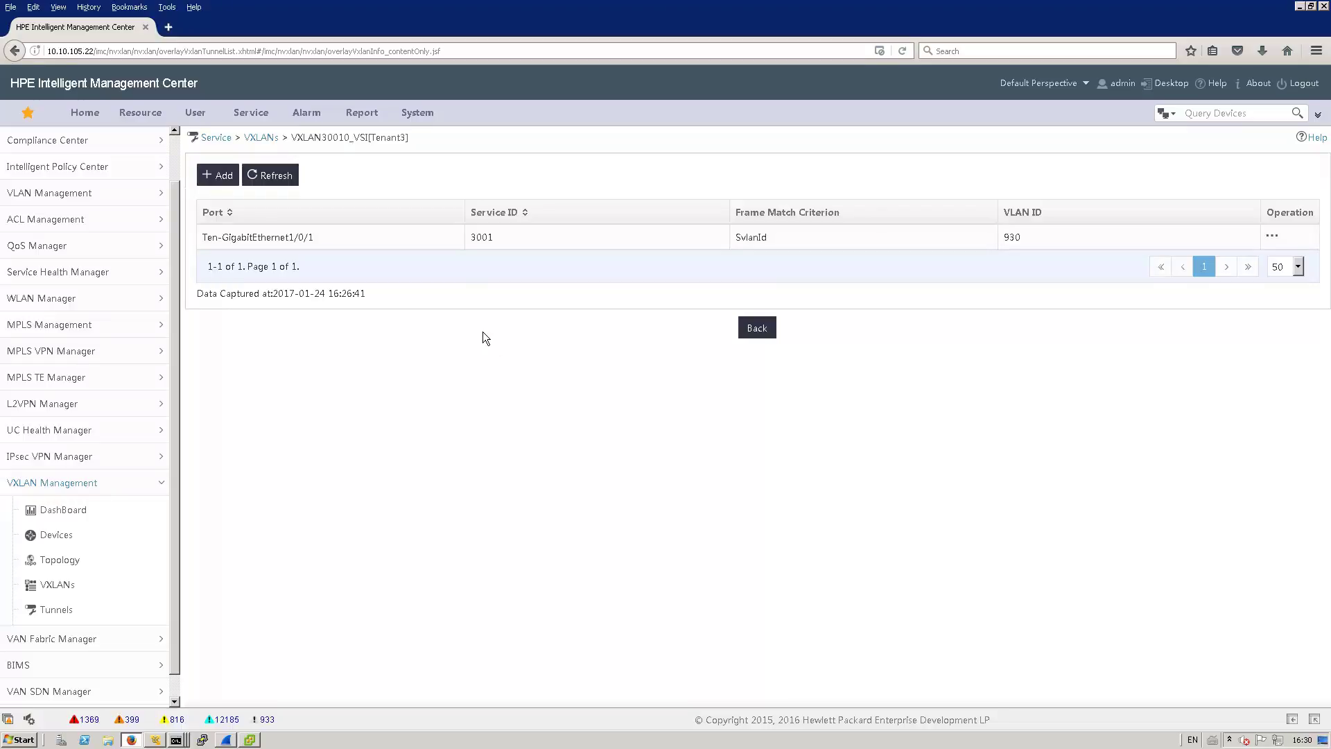
# - Check vlinux96's interface addresses with ifconfig
pyautogui.click(249, 739)
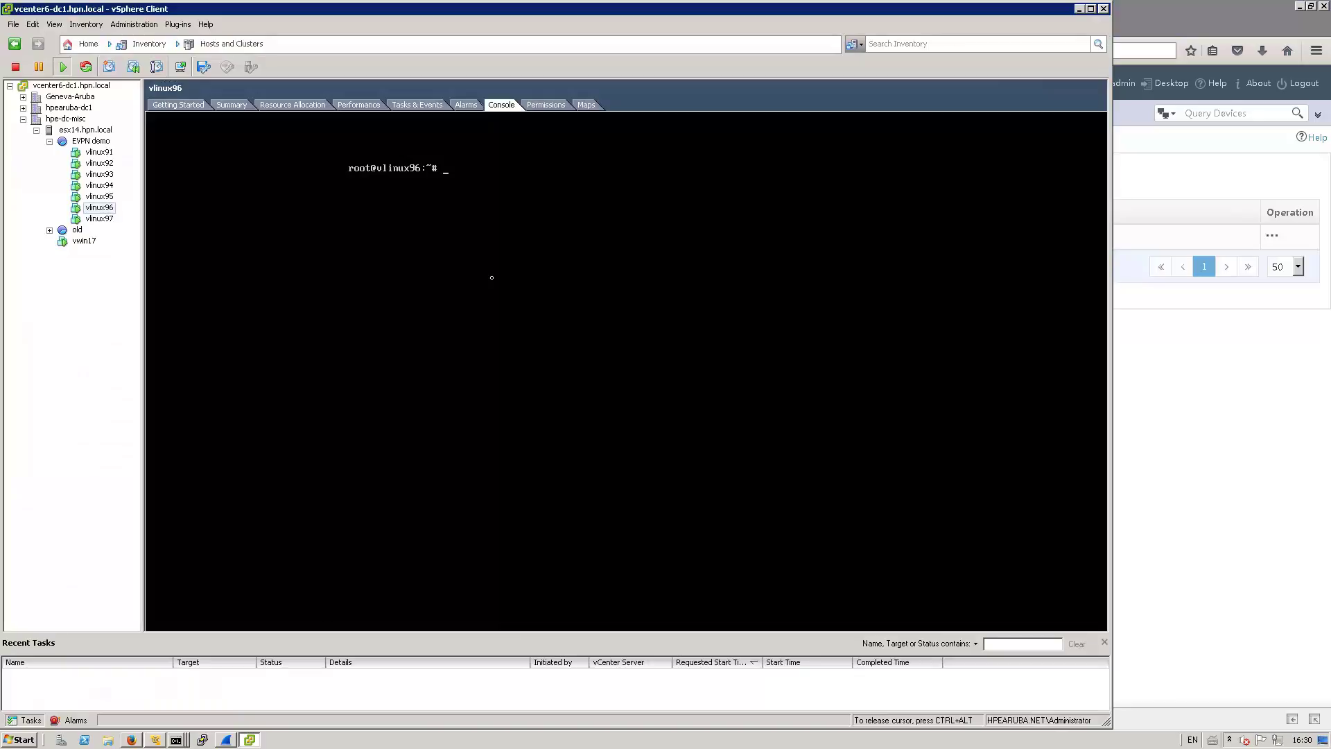
pyautogui.write('ifconfig')
pyautogui.press('Return')
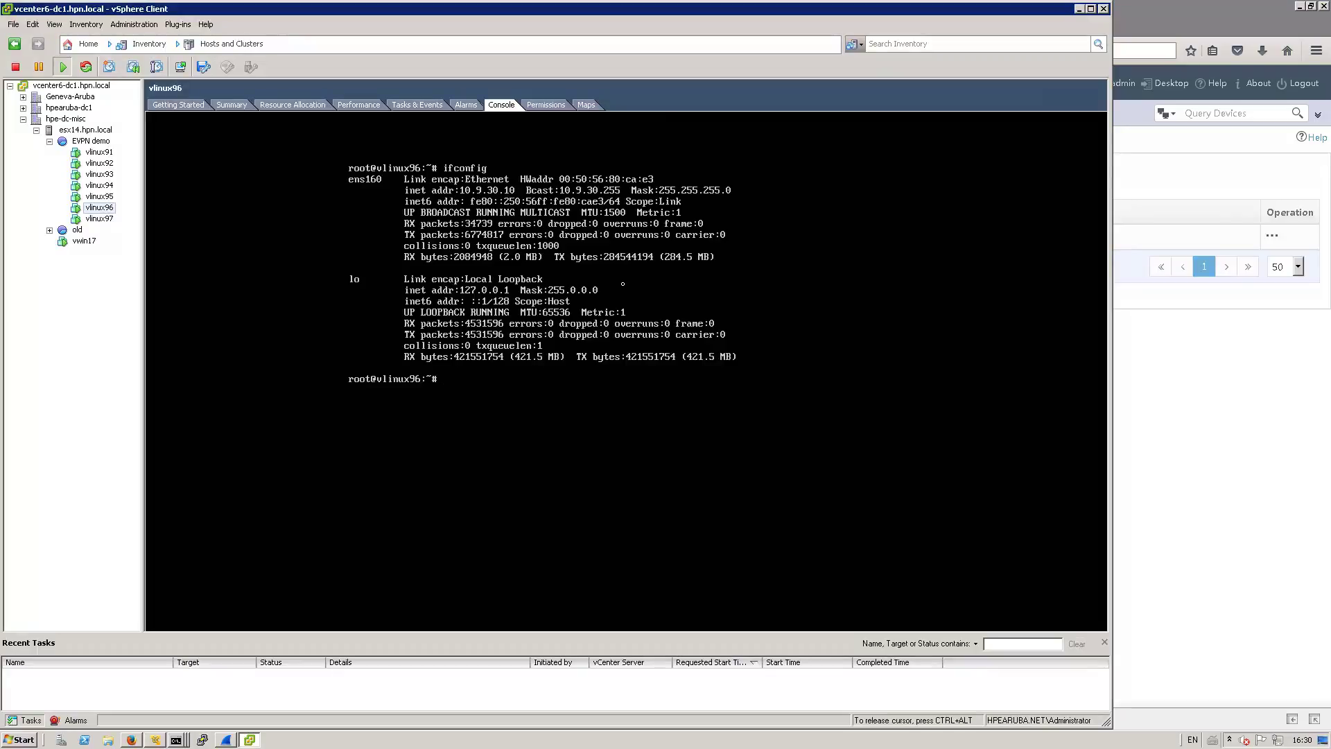
# - Ping 10.9.30.11 from vlinux96, then inspect the incomplete ARP entries with arp -n
pyautogui.write('ping 10.9.30.11')
pyautogui.press('Return')
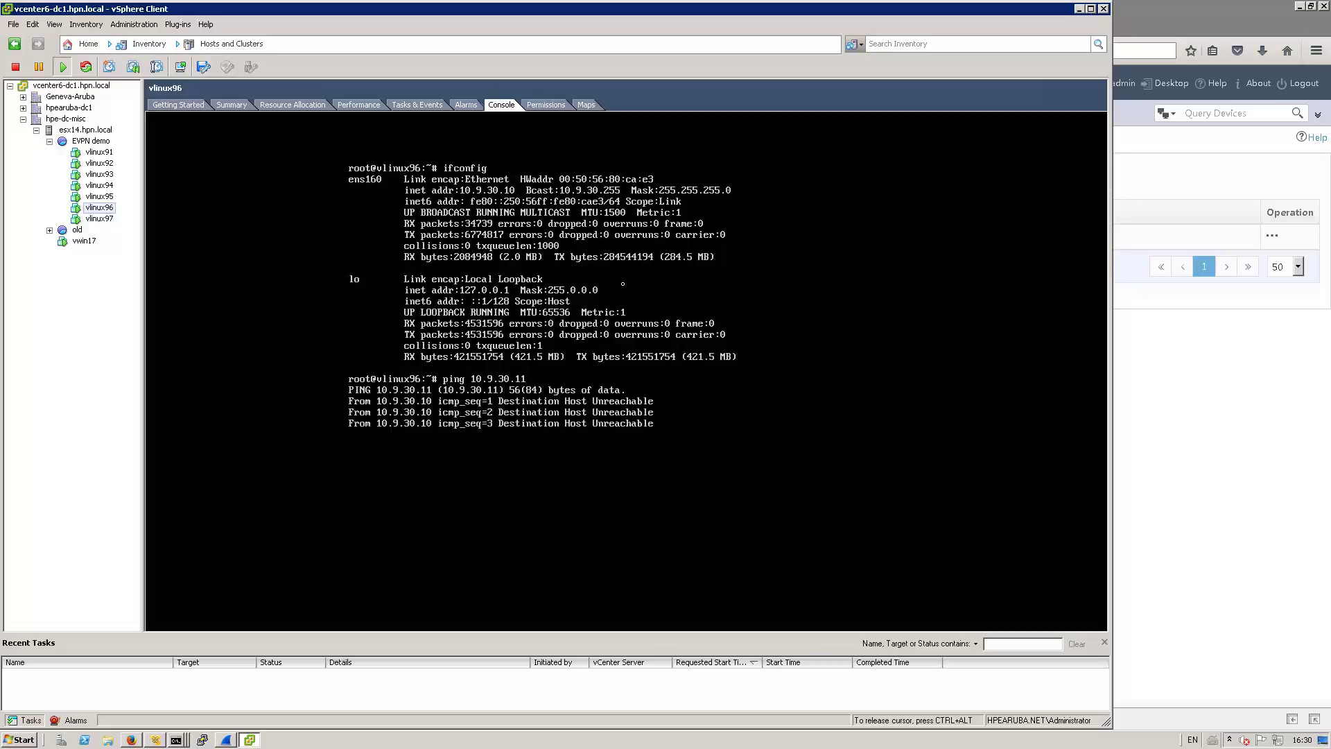
pyautogui.hotkey('ctrl', 'c')
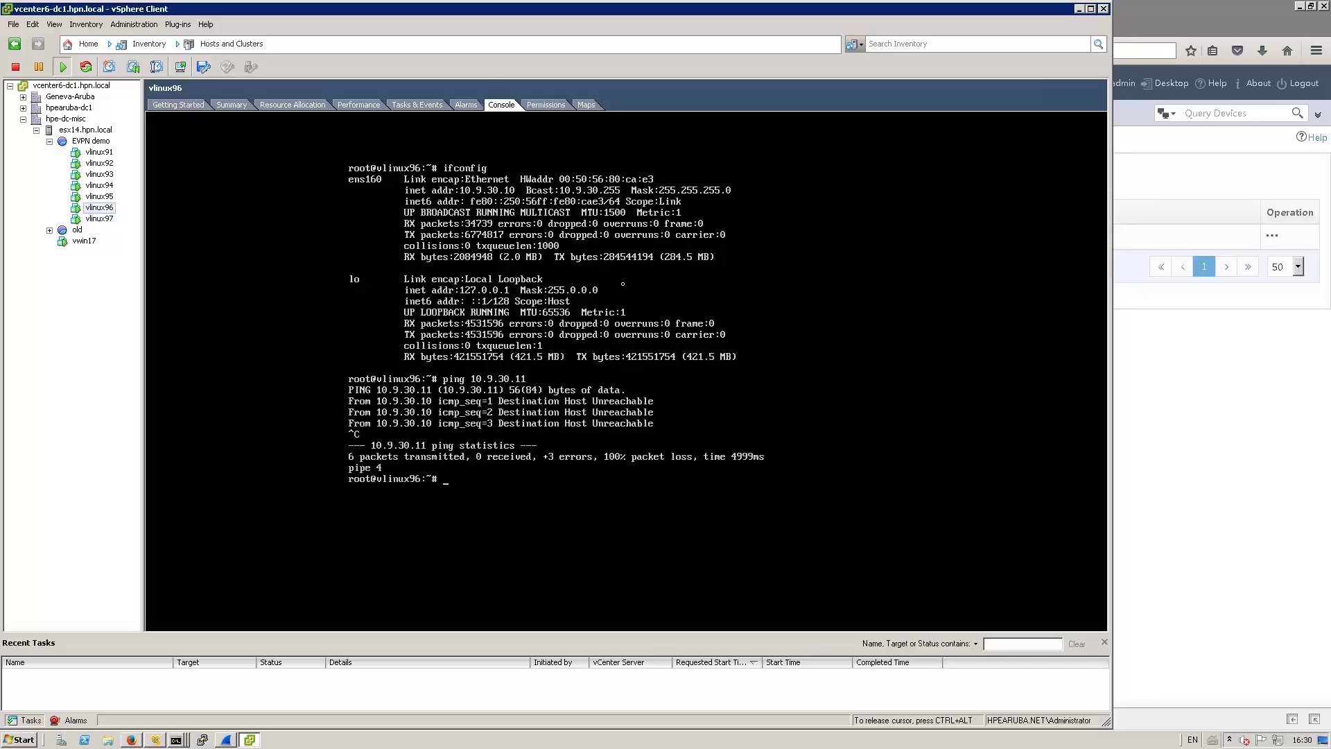
pyautogui.write('arp -n')
pyautogui.press('Return')
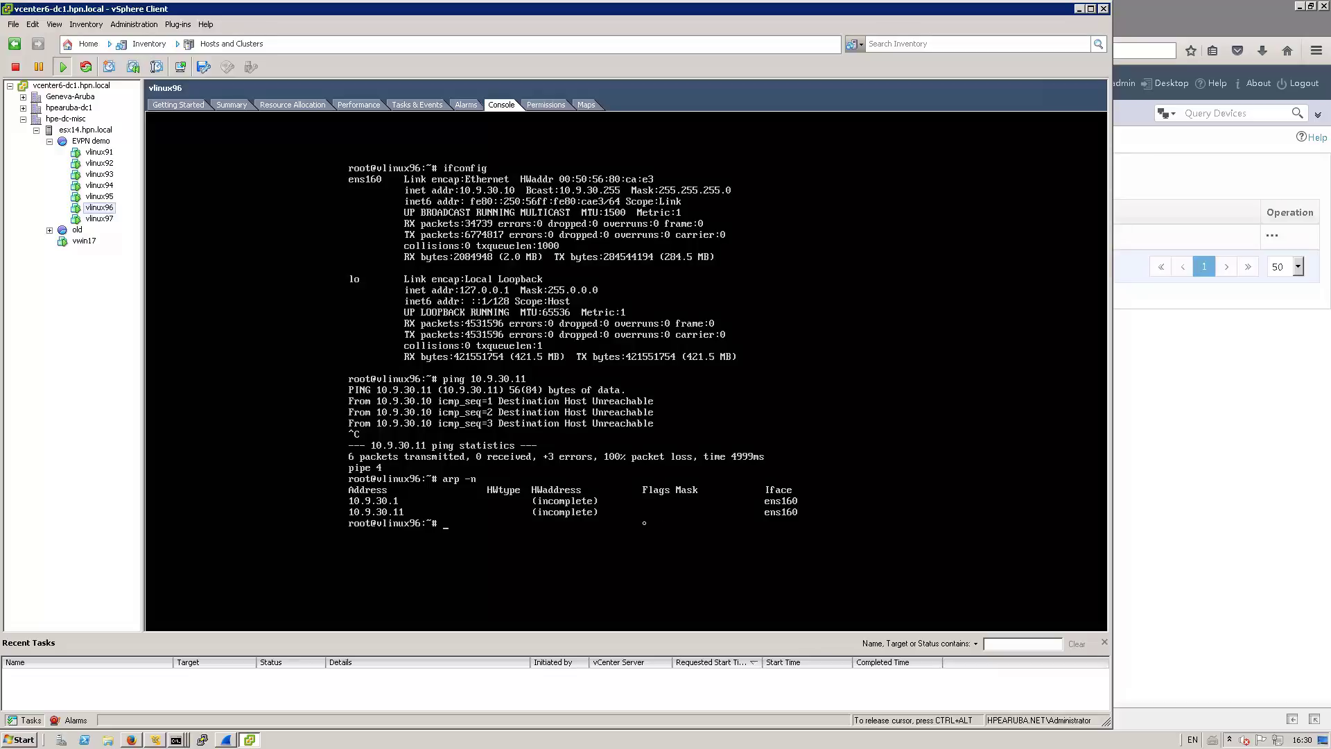
pyautogui.hotkey('ctrl', 'alt')
pyautogui.click(1154, 398)
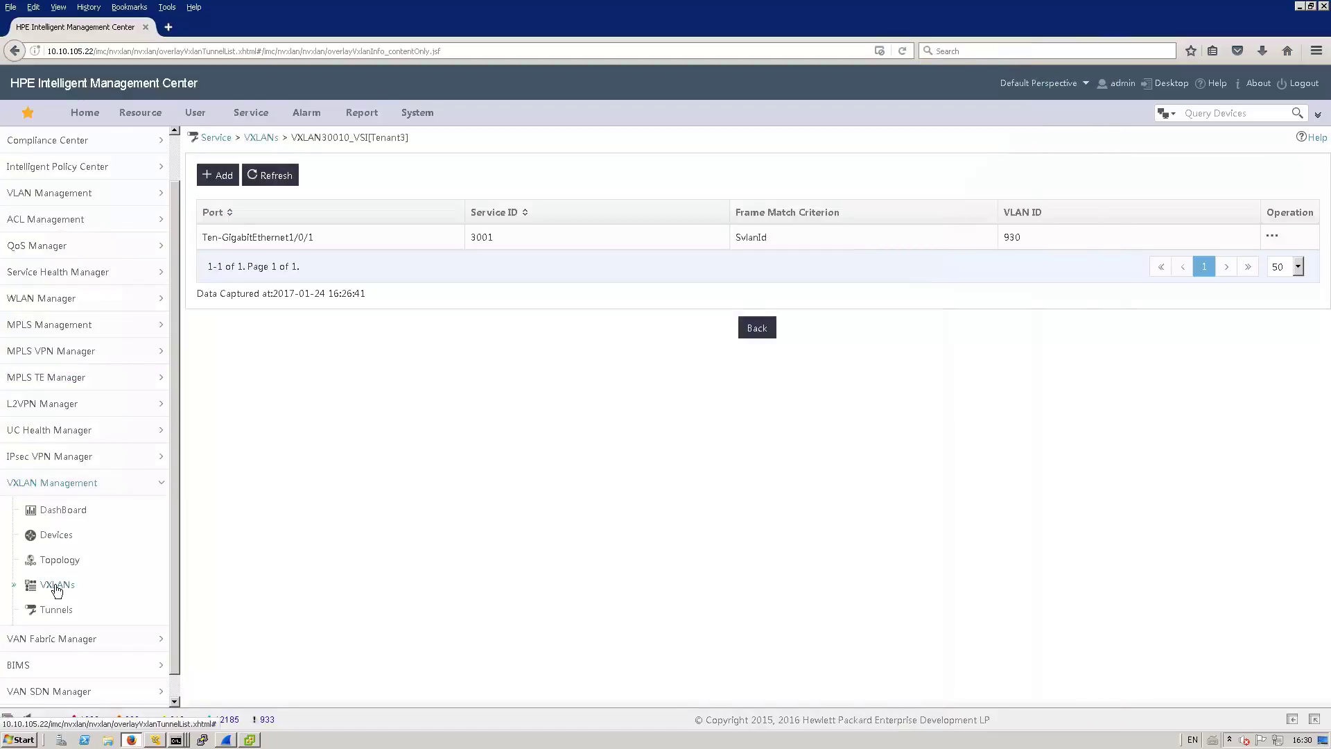
# - Open a new service instance form for leaf2's Tenant3 VXLAN 30010
pyautogui.click(57, 586)
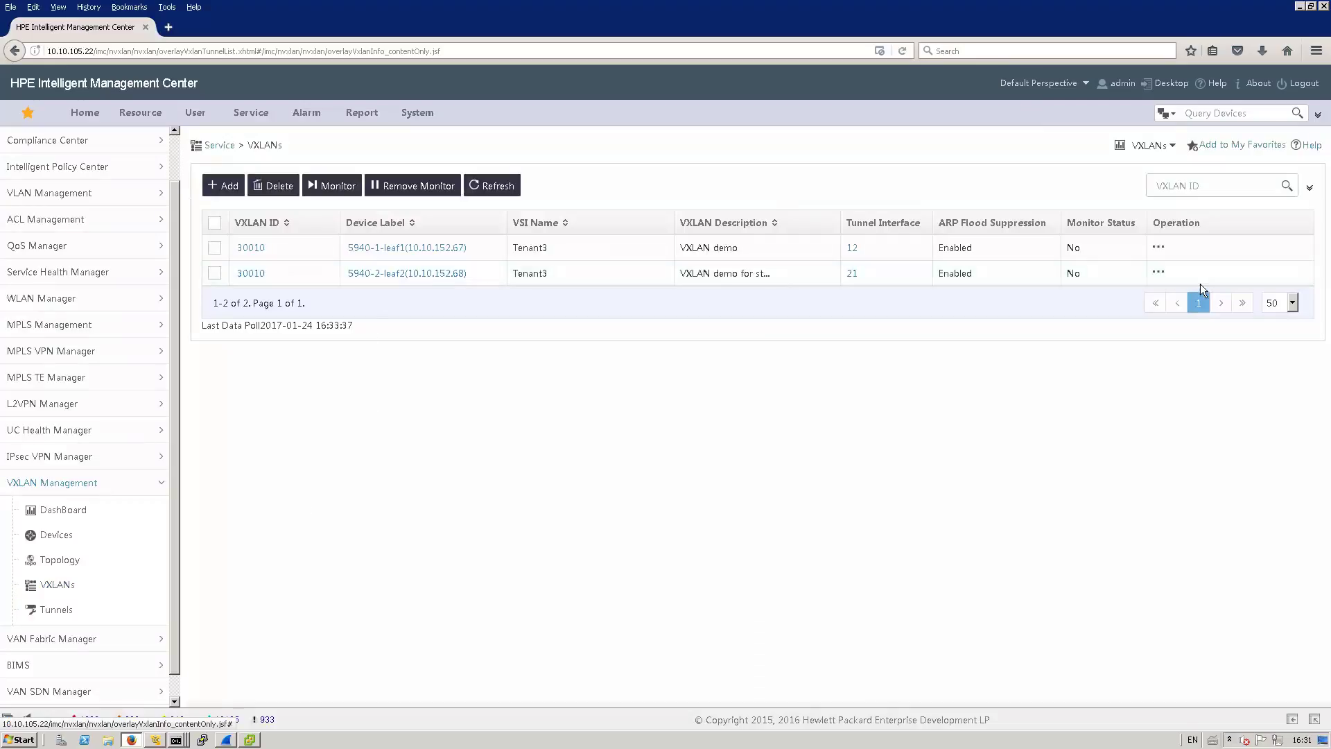
pyautogui.click(1158, 272)
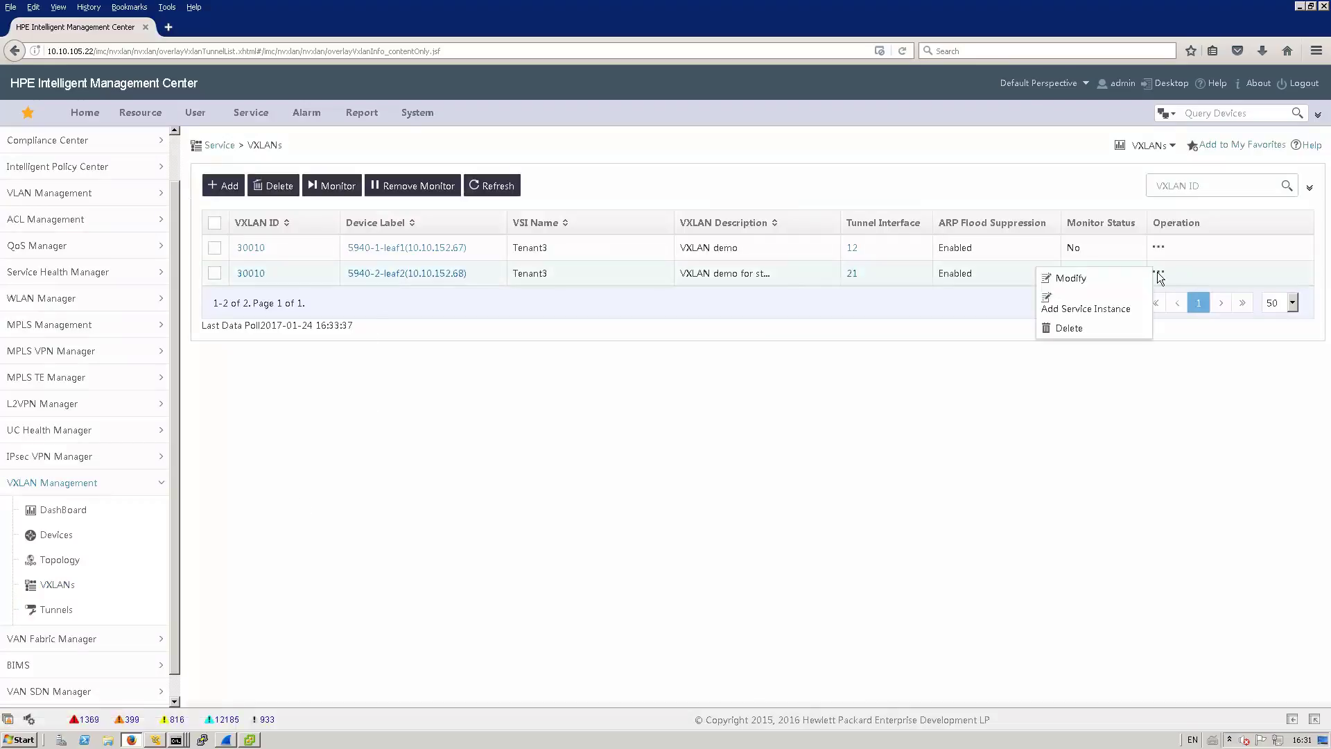
pyautogui.click(1081, 309)
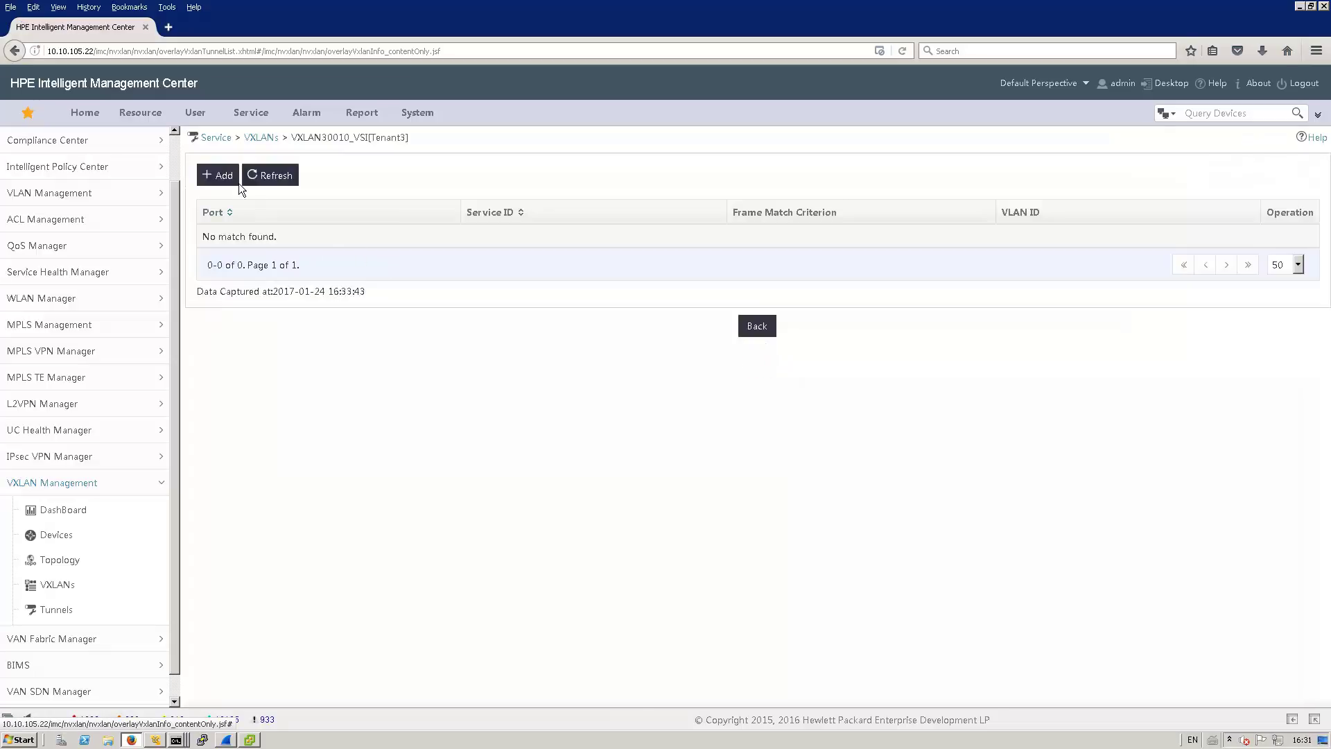
pyautogui.click(218, 176)
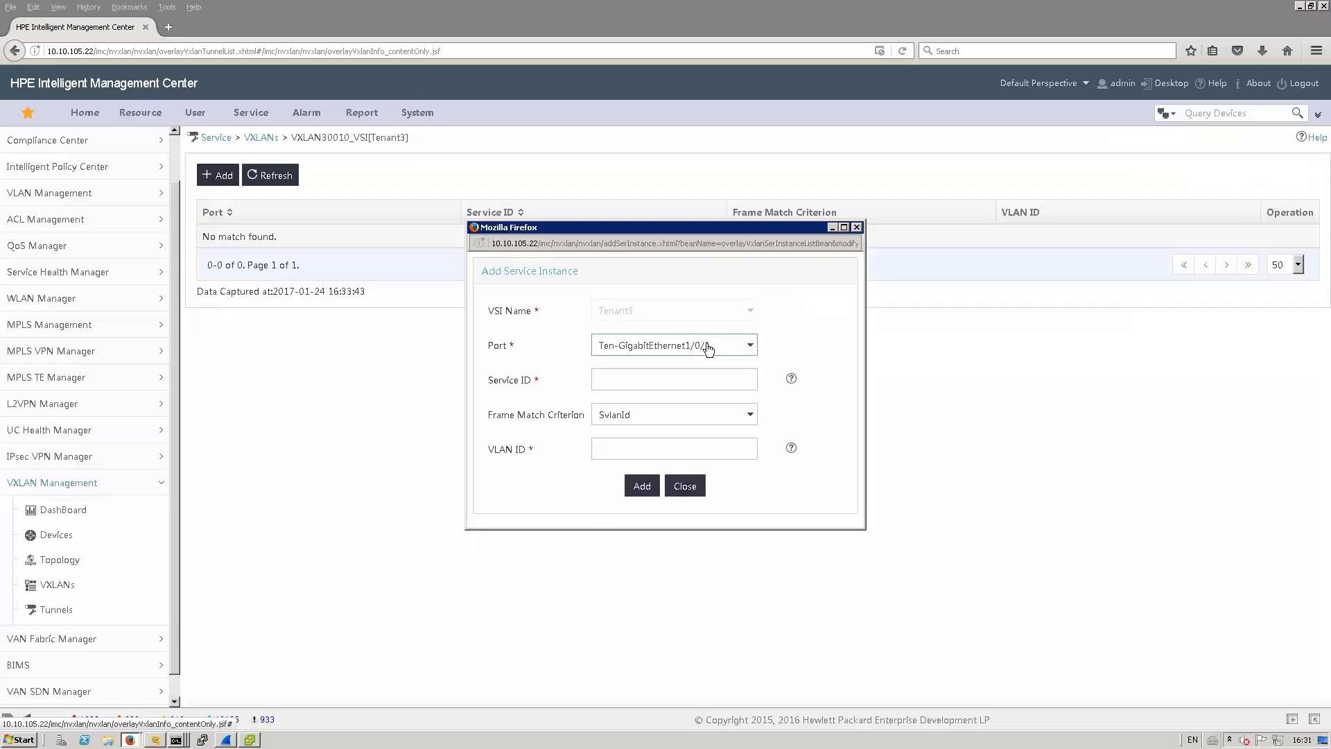
# - Enter service ID 3001 and VLAN ID 930, and add the instance
pyautogui.click(643, 381)
pyautogui.write('3001')
pyautogui.click(631, 443)
pyautogui.write('930')
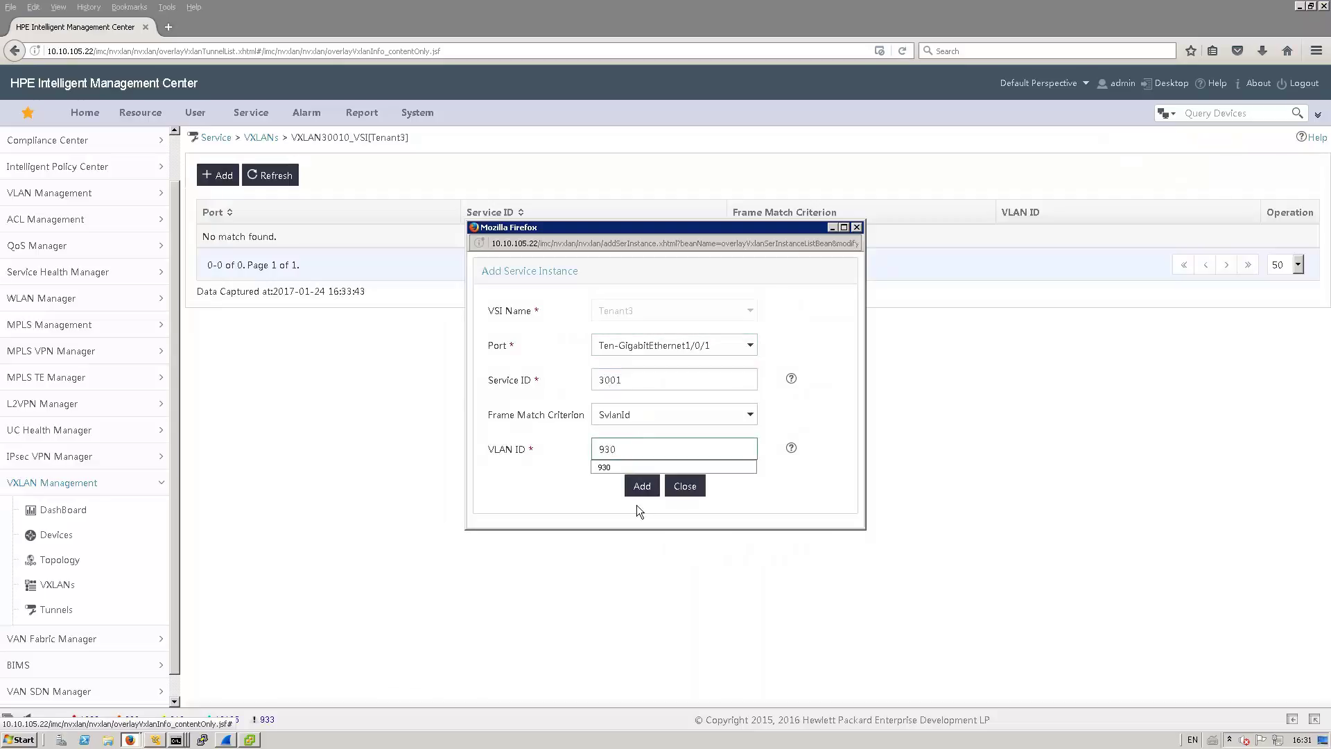
pyautogui.click(643, 491)
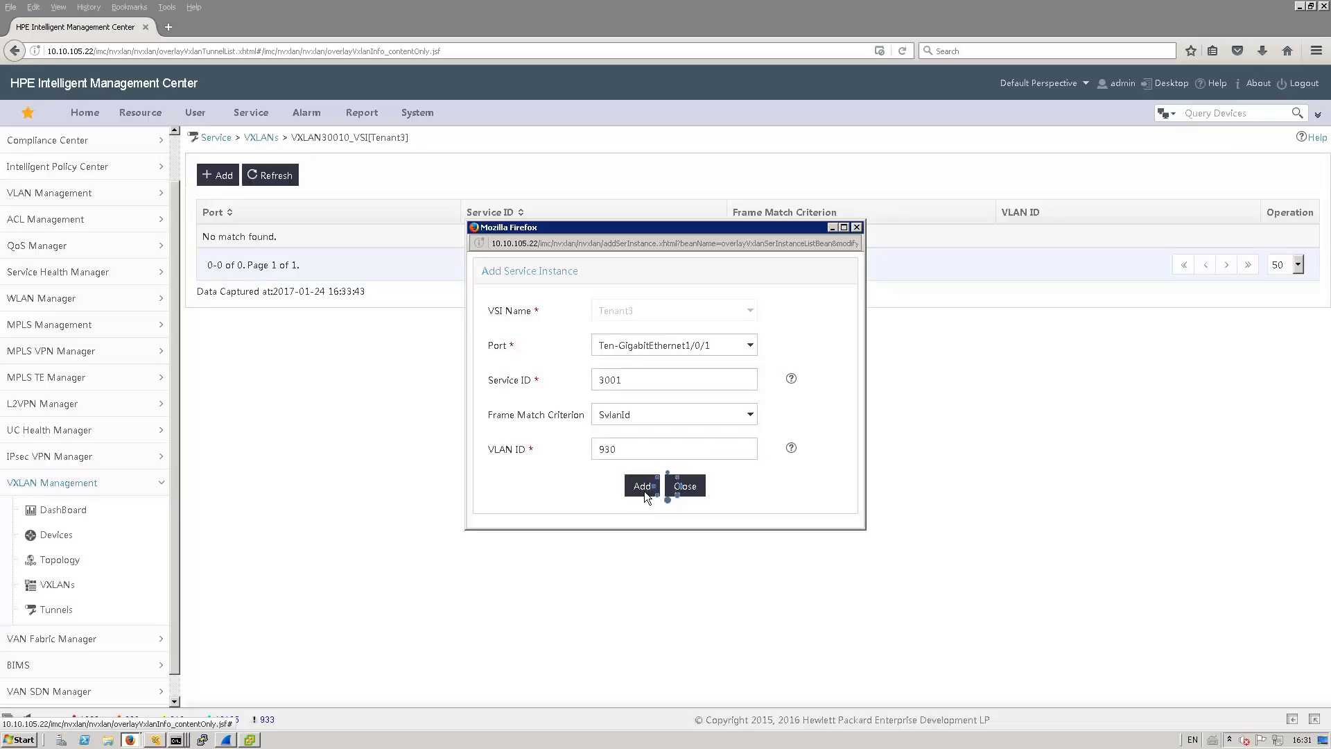
# - Rerun the ping to 10.9.30.11 until replies arrive, then check the resolved ARP entry
pyautogui.click(249, 740)
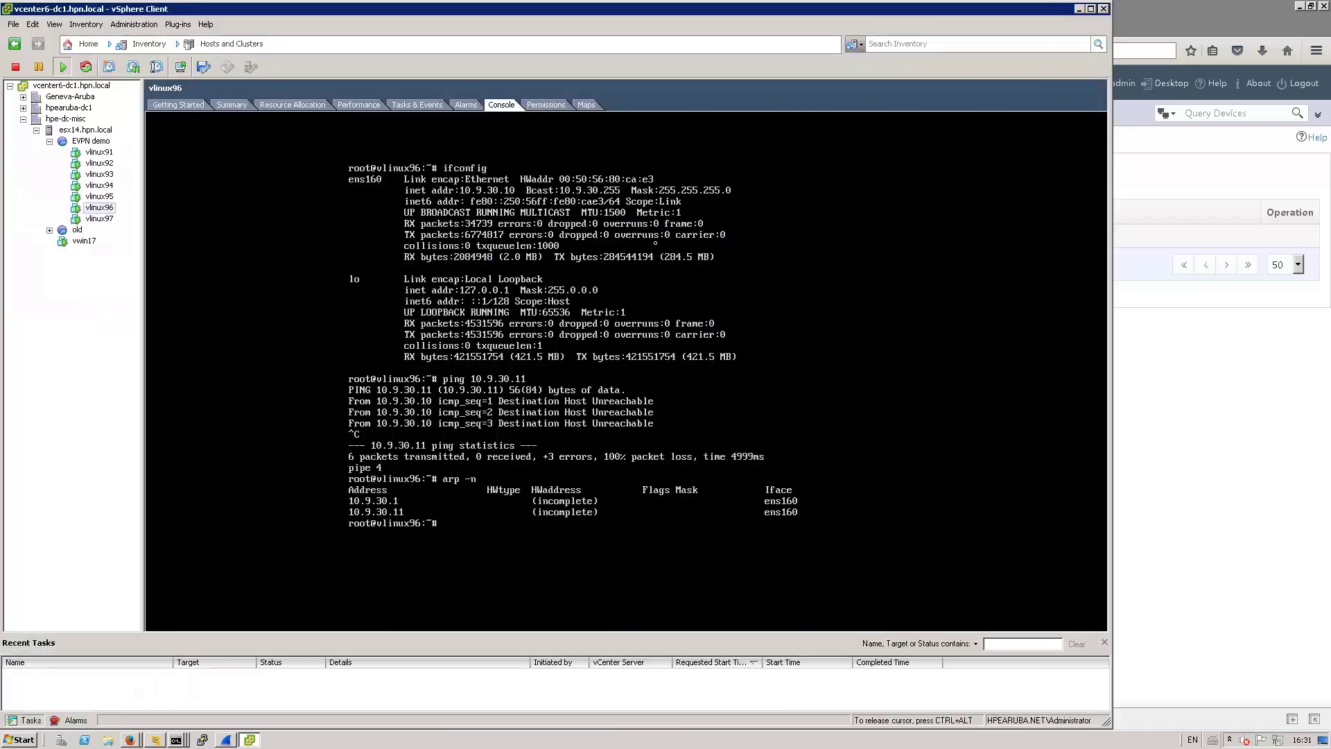
pyautogui.press('Up')
pyautogui.press('Up')
pyautogui.press('Return')
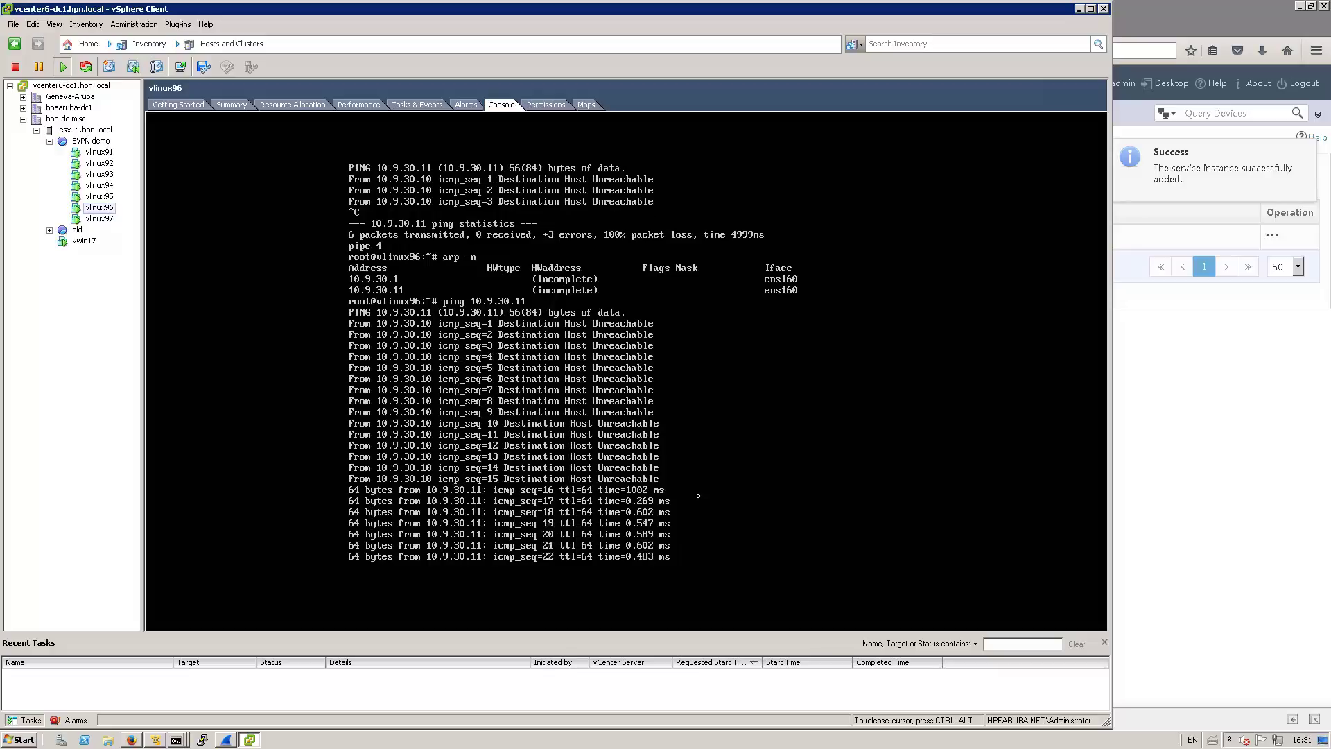
pyautogui.hotkey('ctrl', 'c')
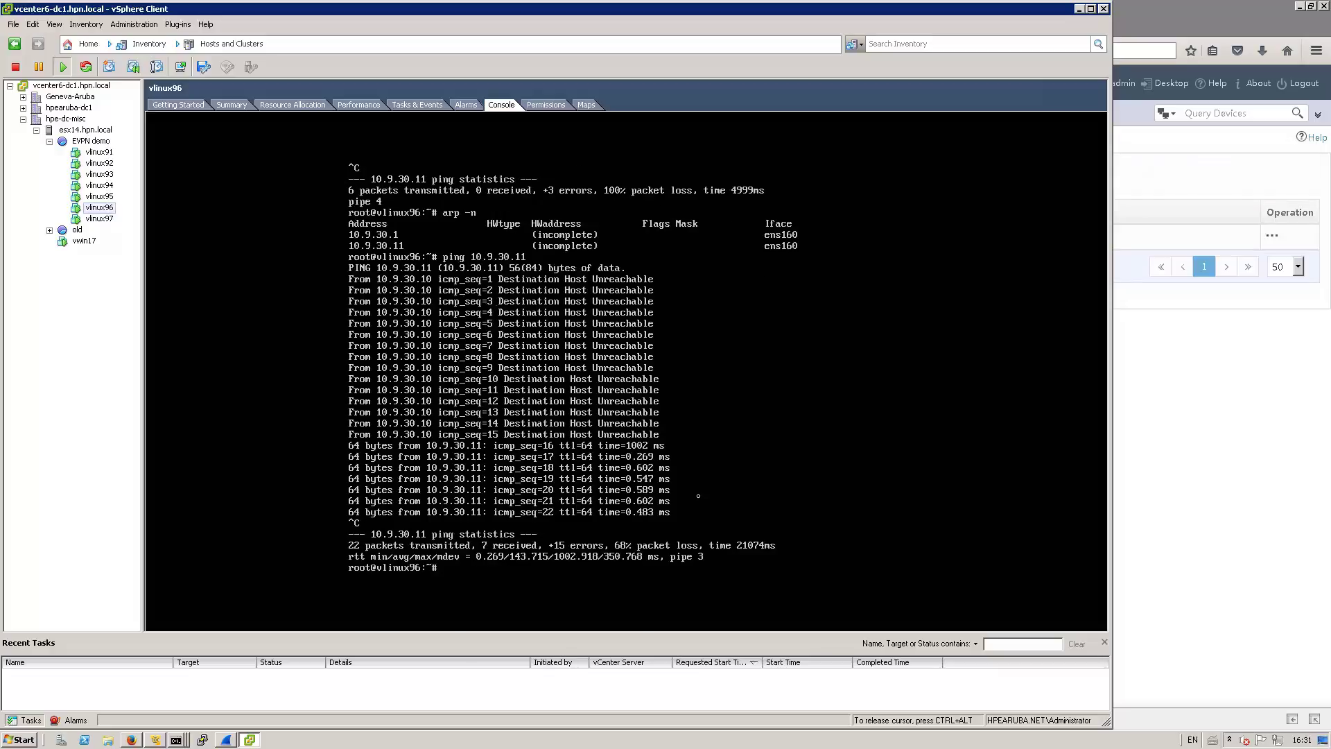
pyautogui.write('arp -n')
pyautogui.press('Return')
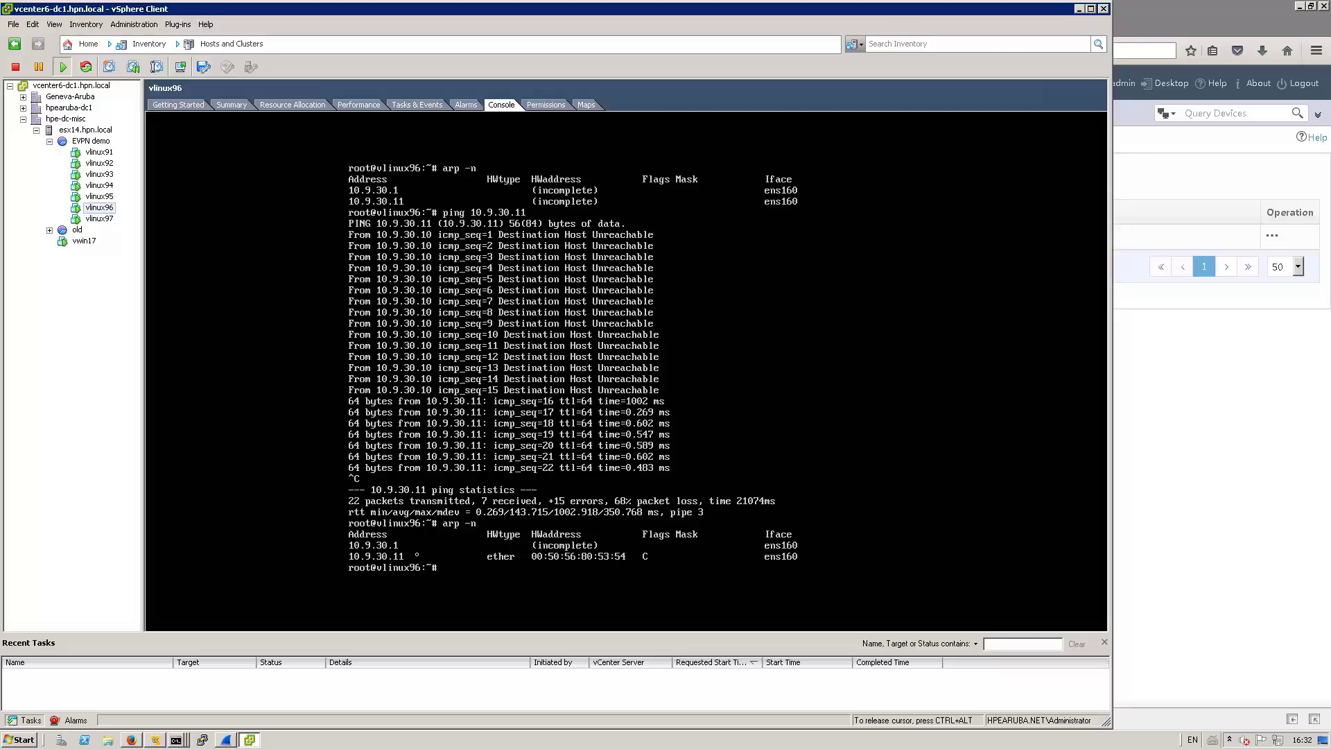
pyautogui.hotkey('ctrl', 'alt')
# - Run display l2vpn mac-address on leaf1 to list the Tenant3 MAC entries
pyautogui.click(176, 740)
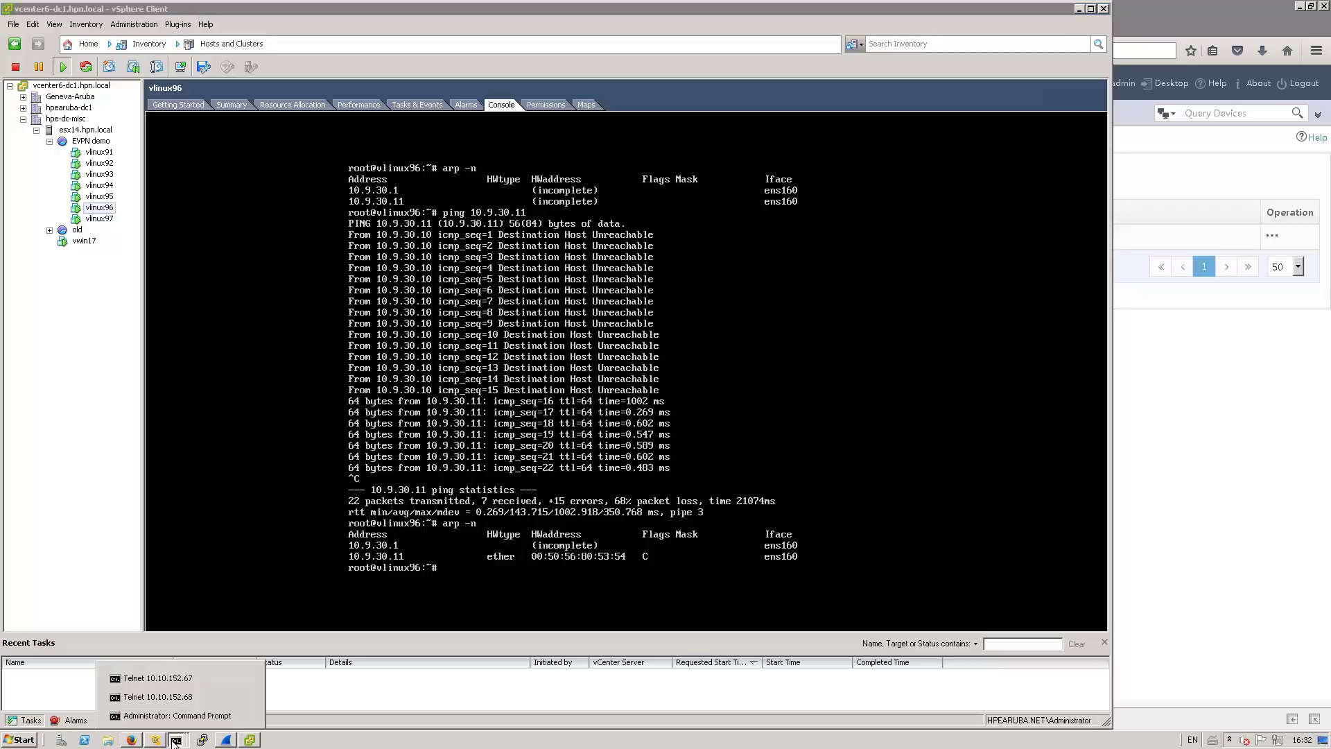
pyautogui.click(168, 677)
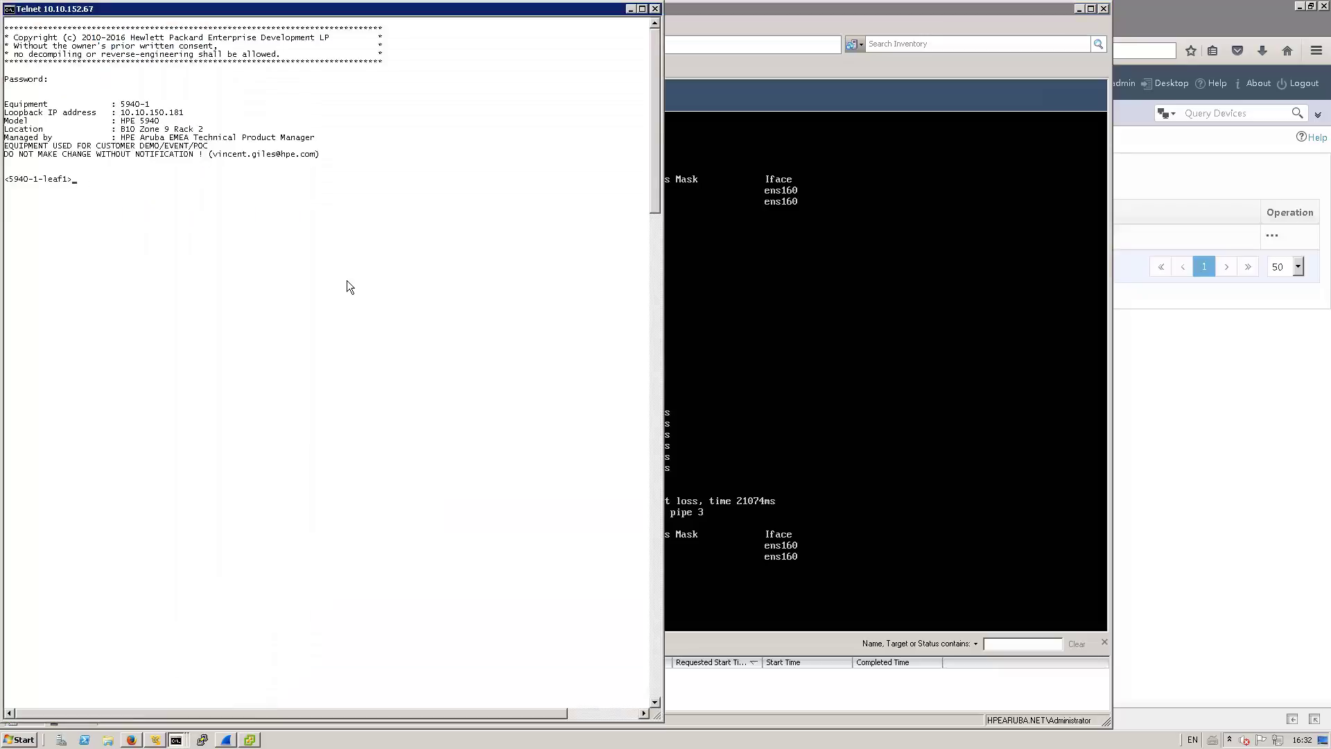
pyautogui.write('dis l2')
pyautogui.press('Tab')
pyautogui.press('BackSpace')
pyautogui.press('BackSpace')
pyautogui.press('BackSpace')
pyautogui.press('BackSpace')
pyautogui.press('BackSpace')
pyautogui.press('BackSpace')
pyautogui.press('BackSpace')
pyautogui.press('BackSpace')
pyautogui.press('BackSpace')
pyautogui.press('BackSpace')
pyautogui.write('vp')
pyautogui.press('Tab')
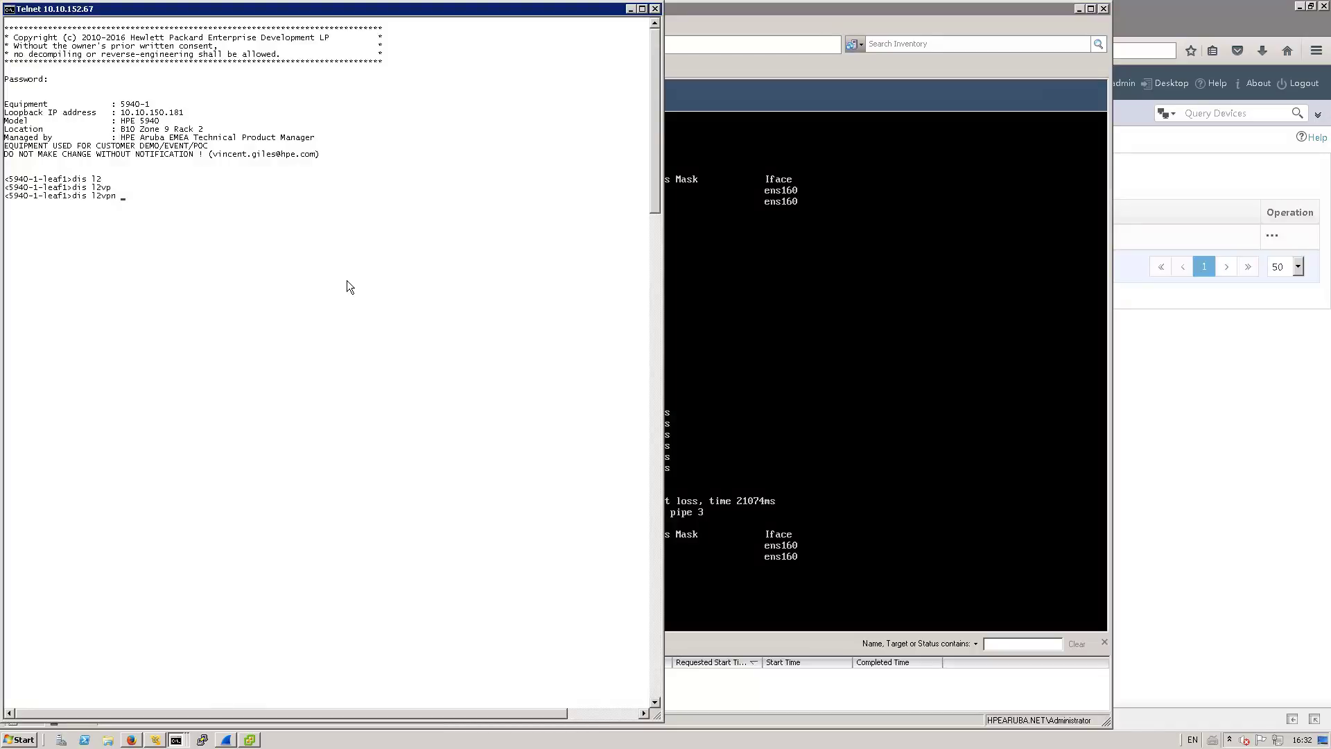
pyautogui.write('mac')
pyautogui.press('Tab')
pyautogui.press('Return')
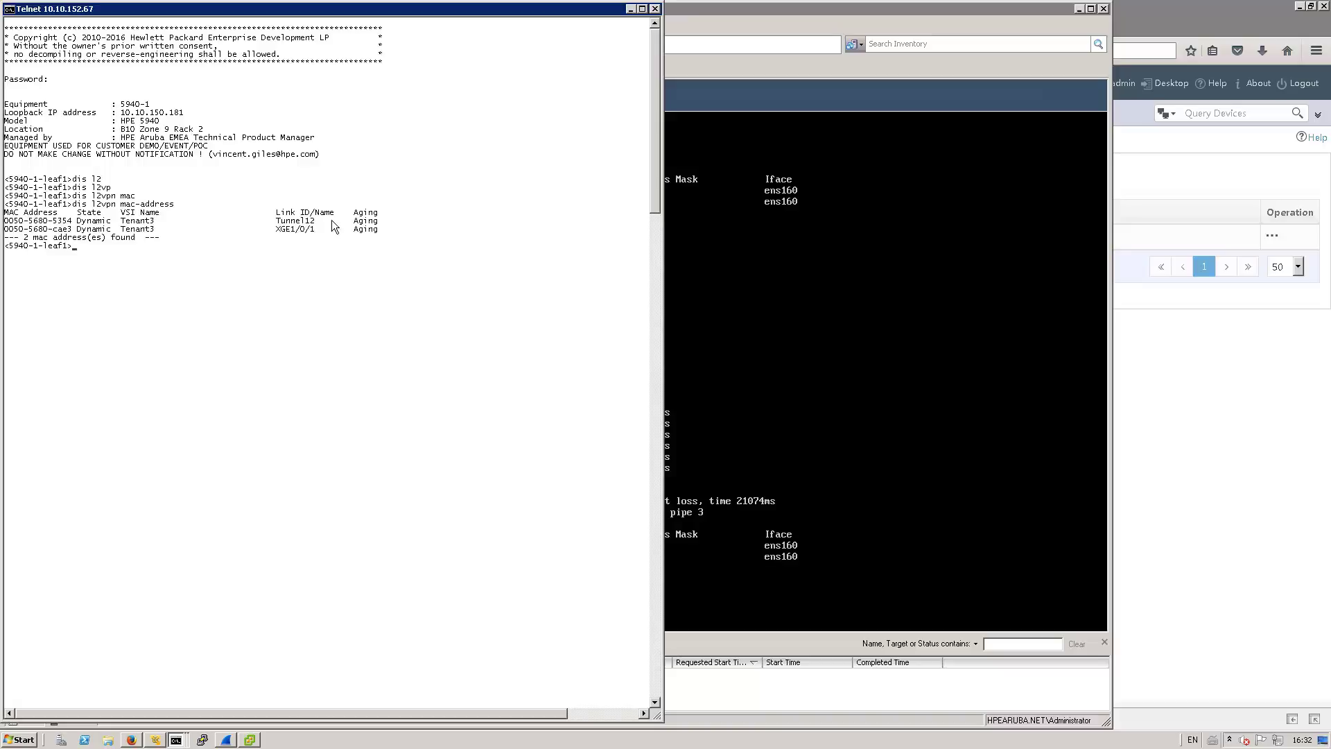
# - Show leaf2's MAC address table with display mac-address
pyautogui.click(175, 739)
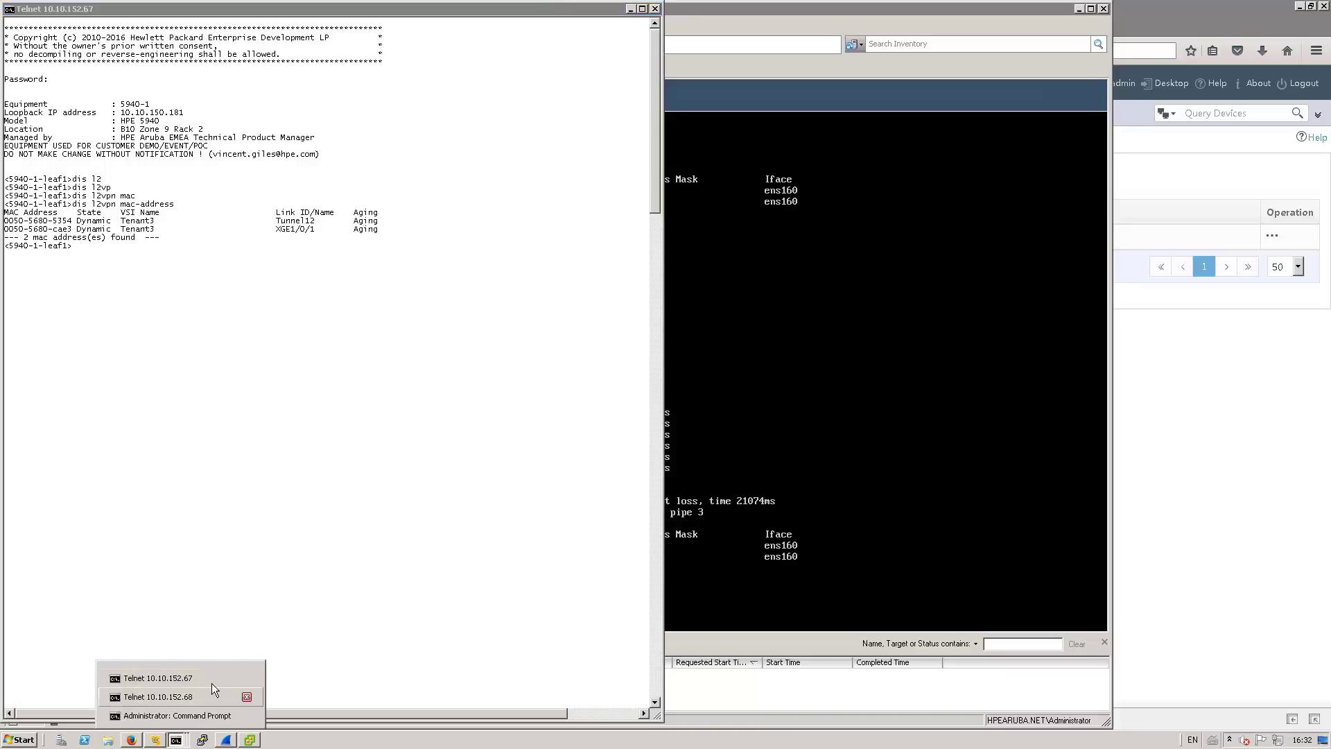
pyautogui.click(180, 696)
pyautogui.write('dis mac-')
pyautogui.press('Tab')
pyautogui.press('Return')
pyautogui.write('dis mac-add')
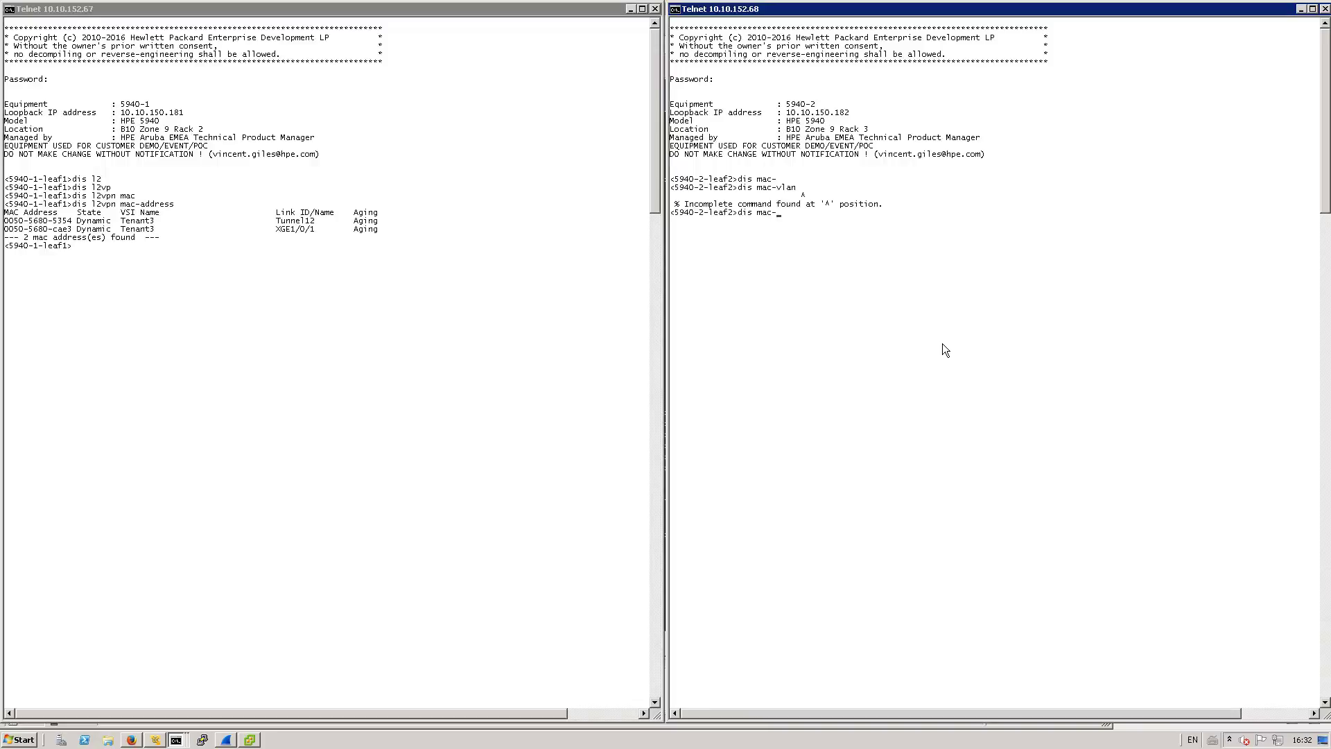
pyautogui.press('Tab')
pyautogui.press('Return')
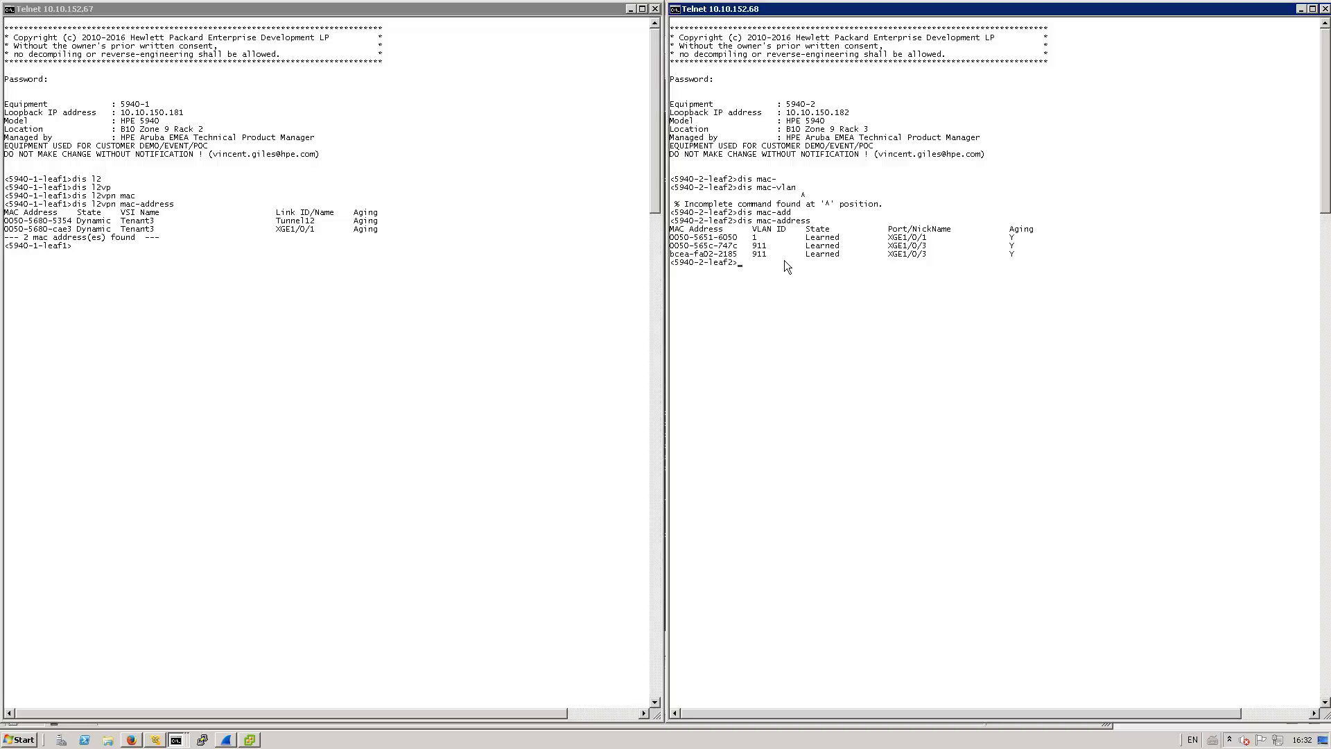
# - Run display l2vpn mac-address on leaf2 to list Tenant3 entries on XGE1/0/1 and Tunnel21
pyautogui.write('dis ev')
pyautogui.press('Tab')
pyautogui.write('v')
pyautogui.press('Tab')
pyautogui.write('mac-ad')
pyautogui.press('Tab')
pyautogui.press('Return')
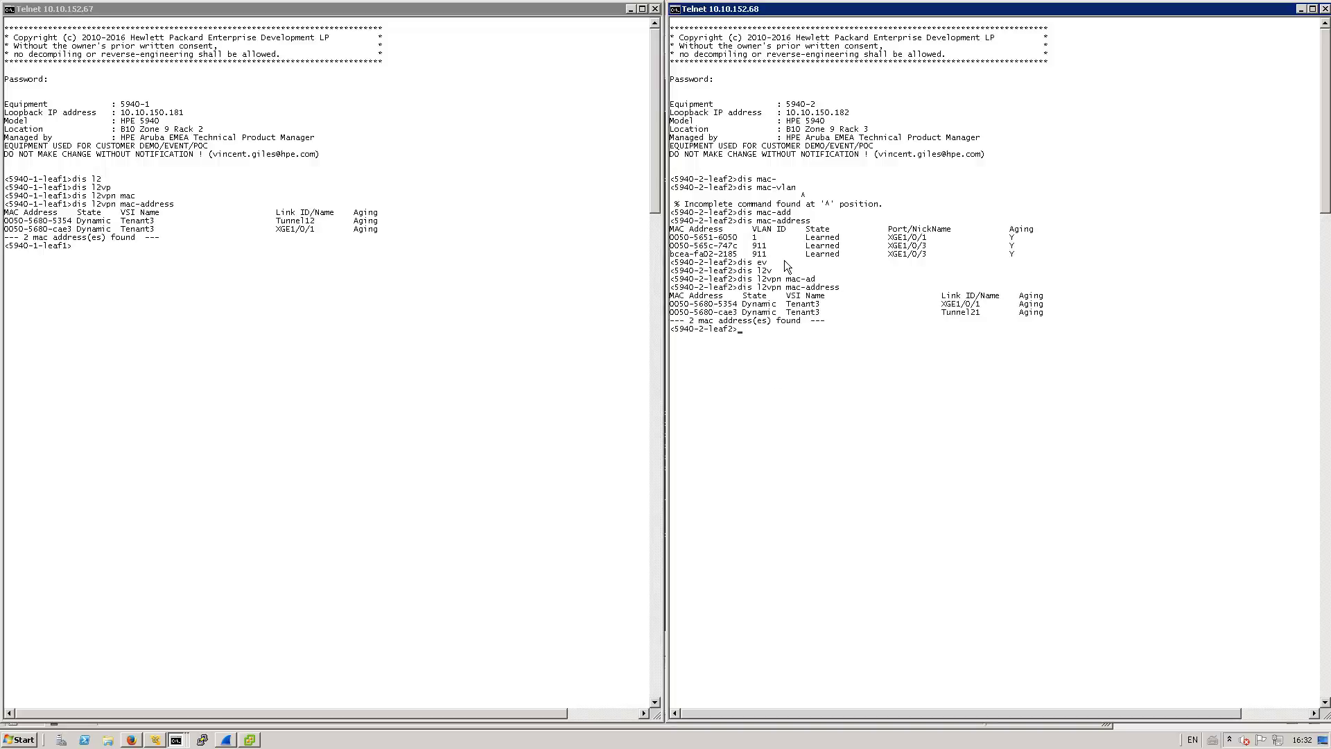